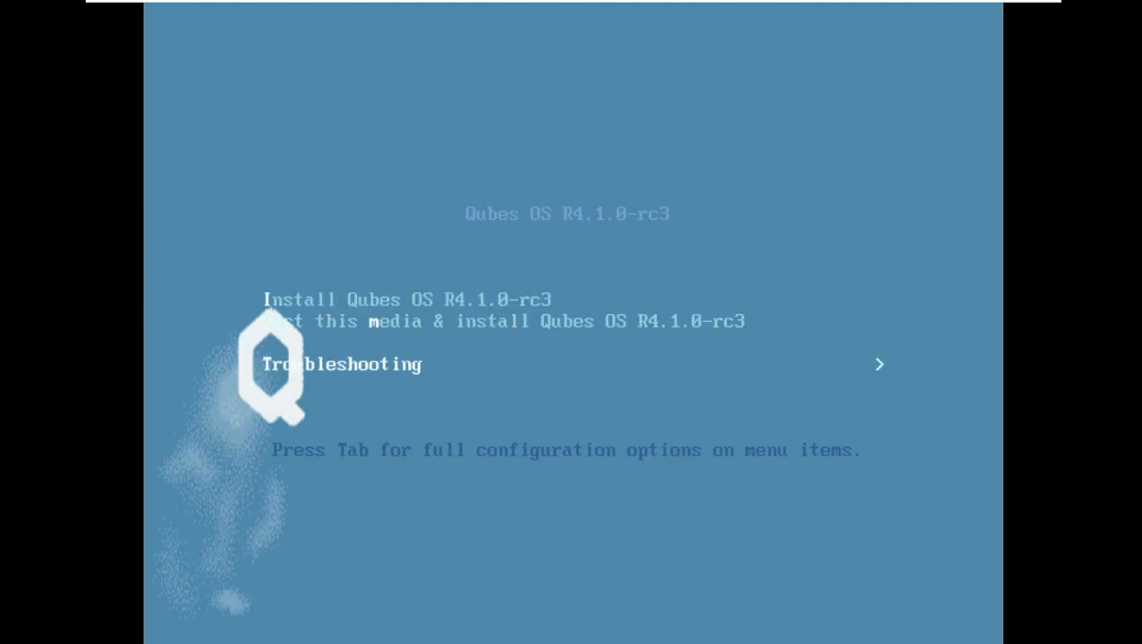
- Boot the 'Install Qubes OS R4.1.0-rc3' entry from the boot menu
key("Return")
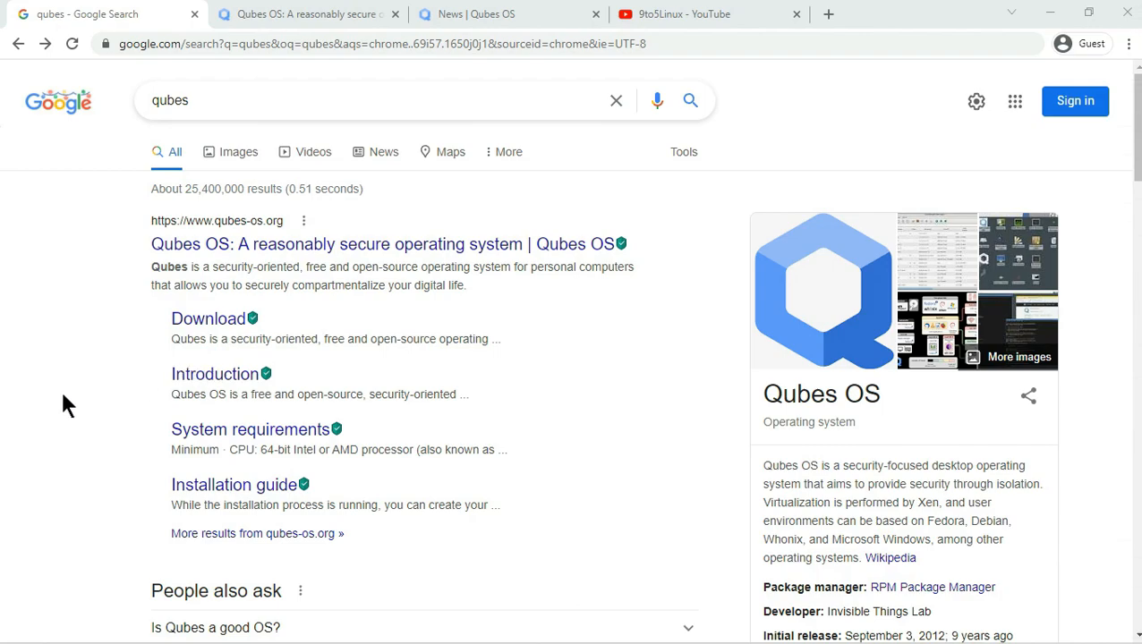
- Go from the 'qubes' Google results to the qubes-os.org home page, scroll it, then switch to the News tab
left_click(62, 397)
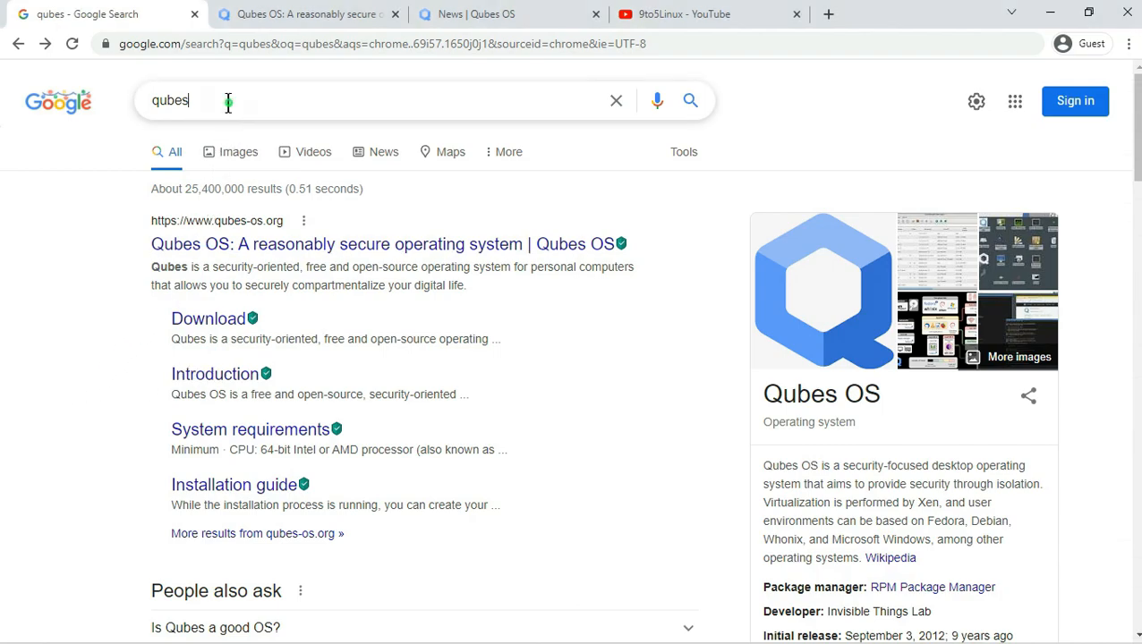
left_click_drag(226, 102, 149, 102)
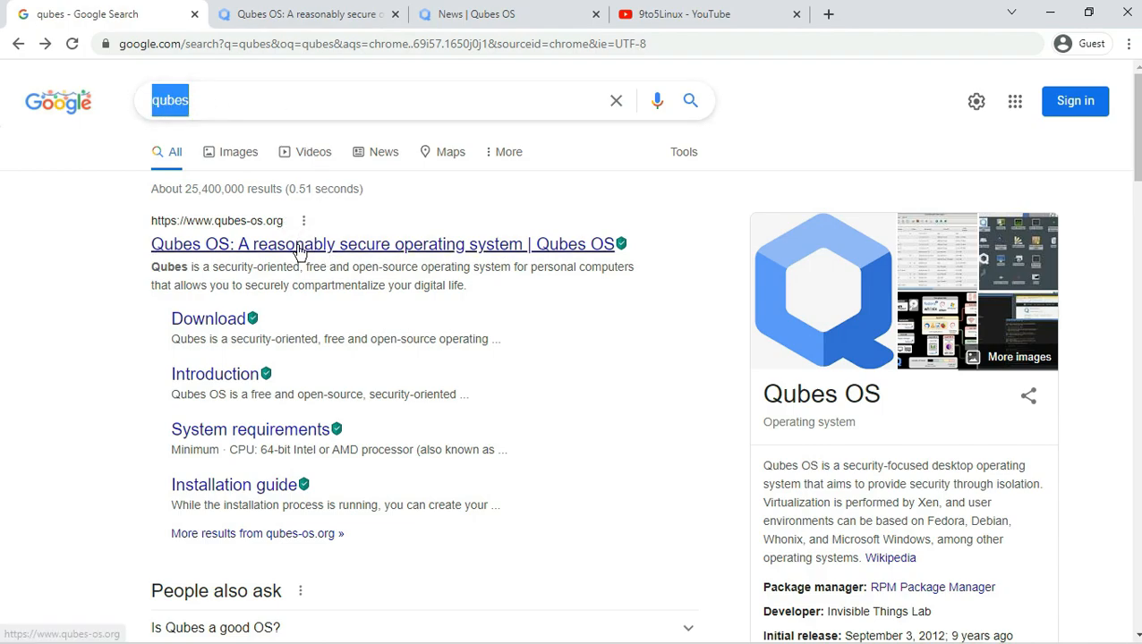
left_click(325, 27)
left_click(227, 45)
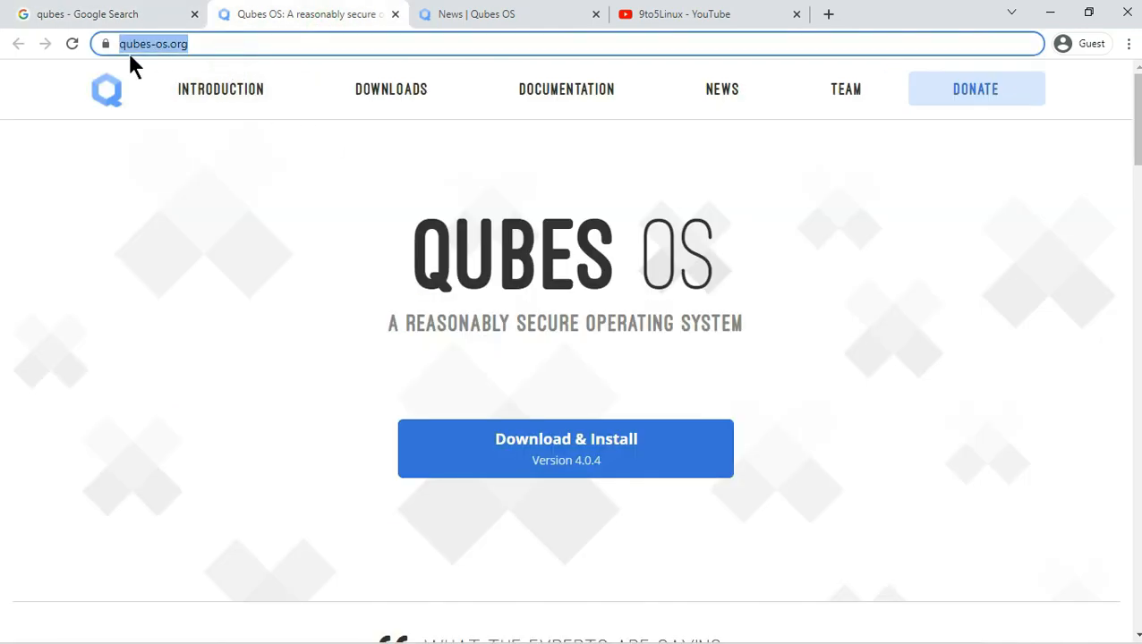
scroll(496, 273, "down", 1)
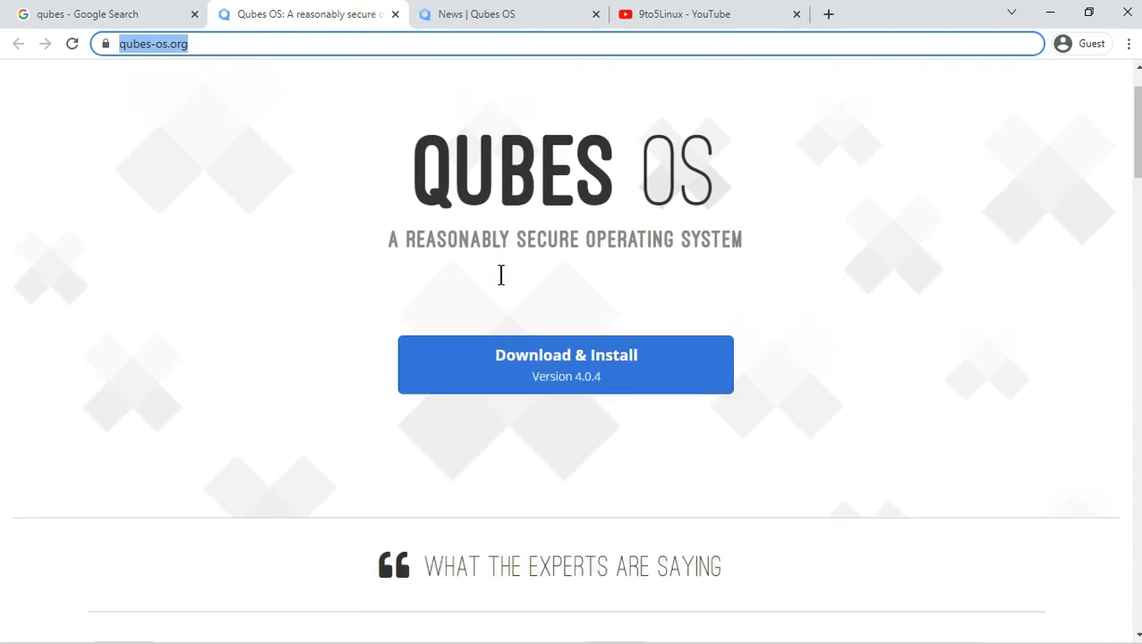
scroll(582, 362, "down", 8)
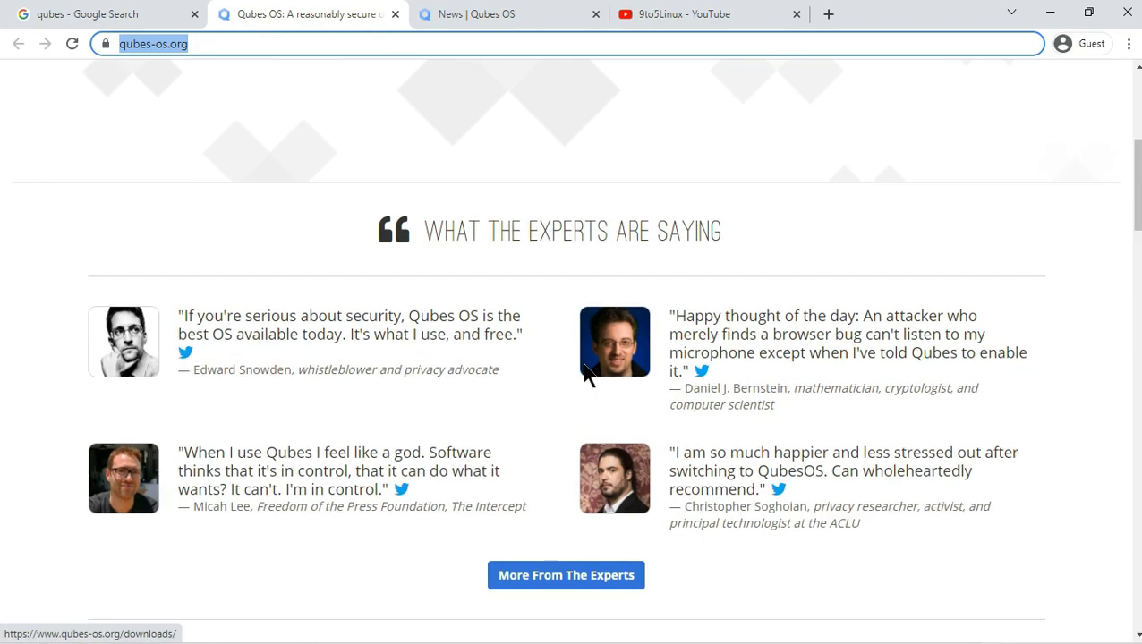
scroll(590, 370, "down", 2)
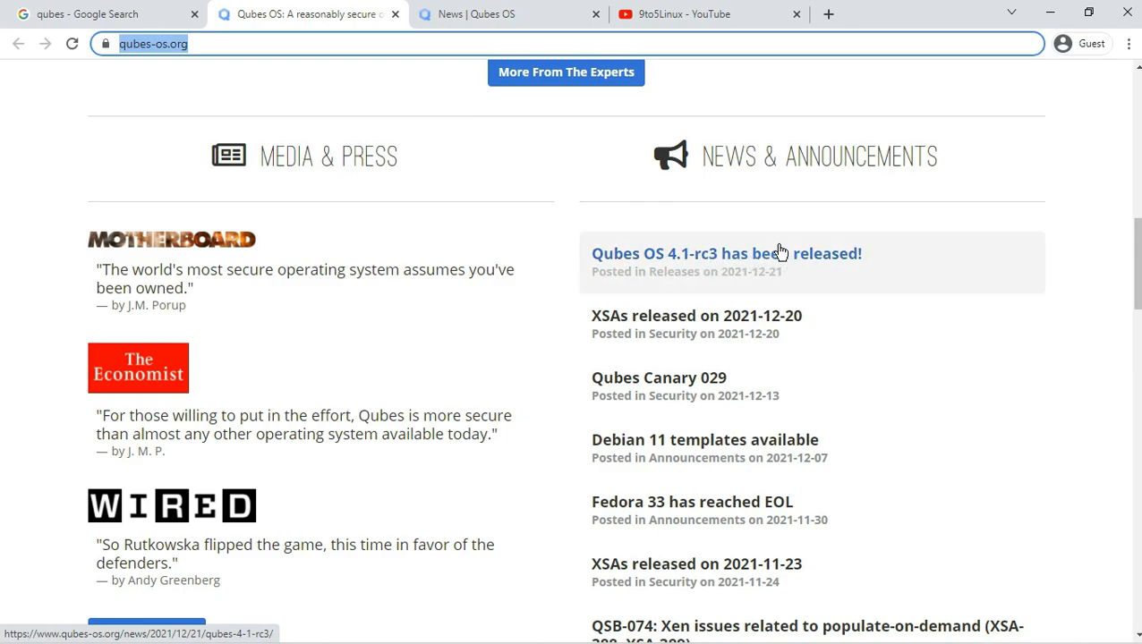
scroll(798, 240, "up", 5)
scroll(799, 239, "up", 5)
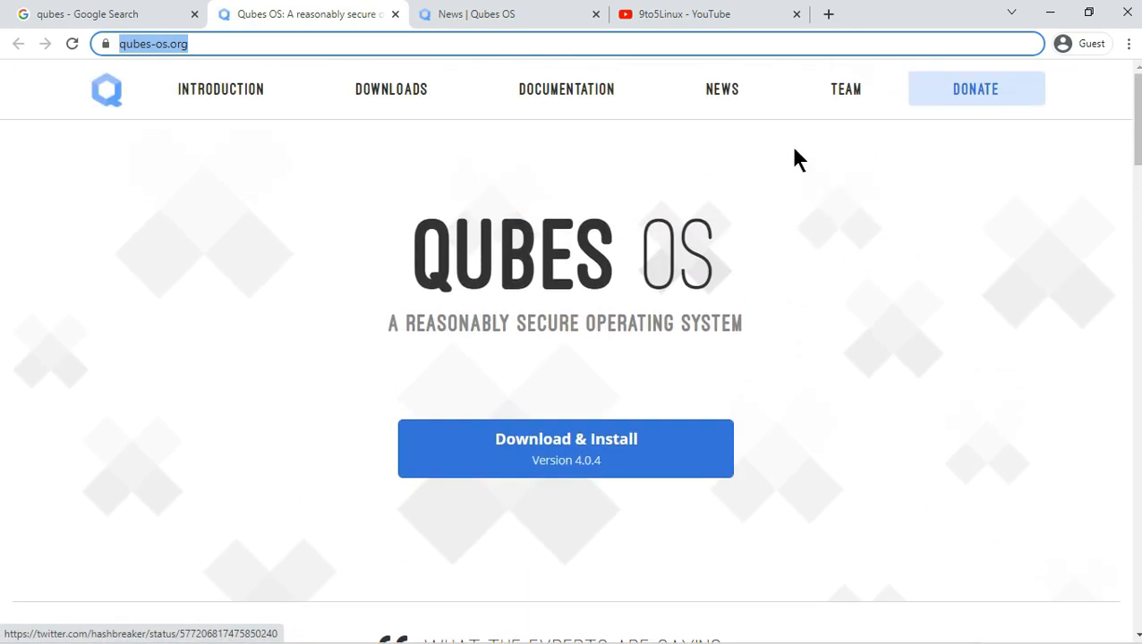
left_click(558, 18)
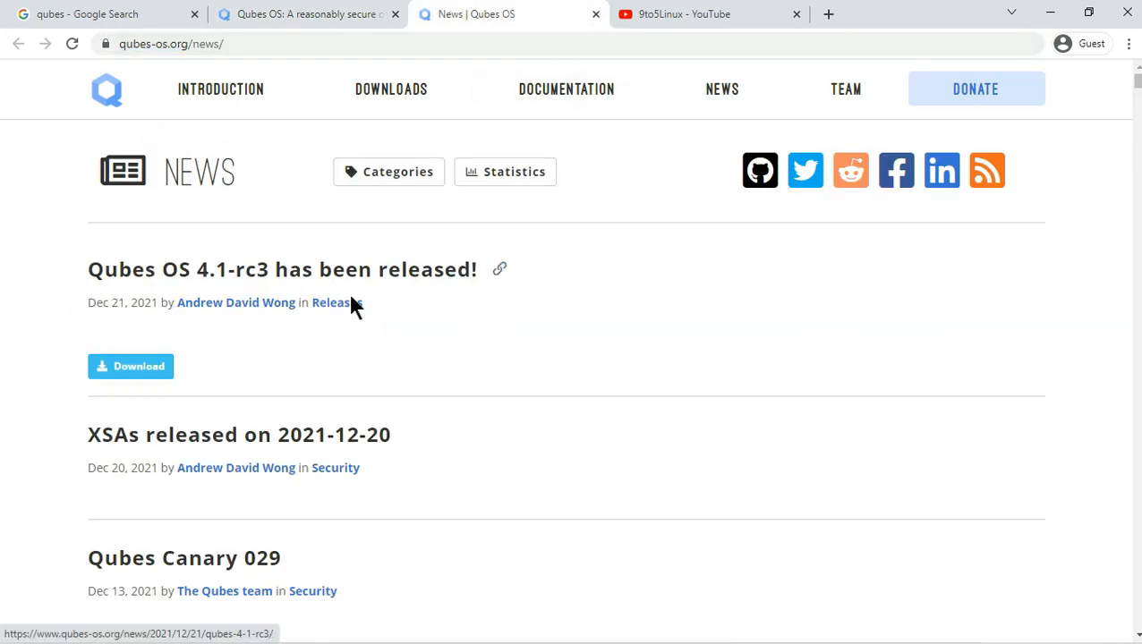
- Open the 'Qubes OS 4.1-rc3 has been released!' article and read its third release candidate introduction
left_click_drag(75, 267, 481, 273)
left_click(432, 273)
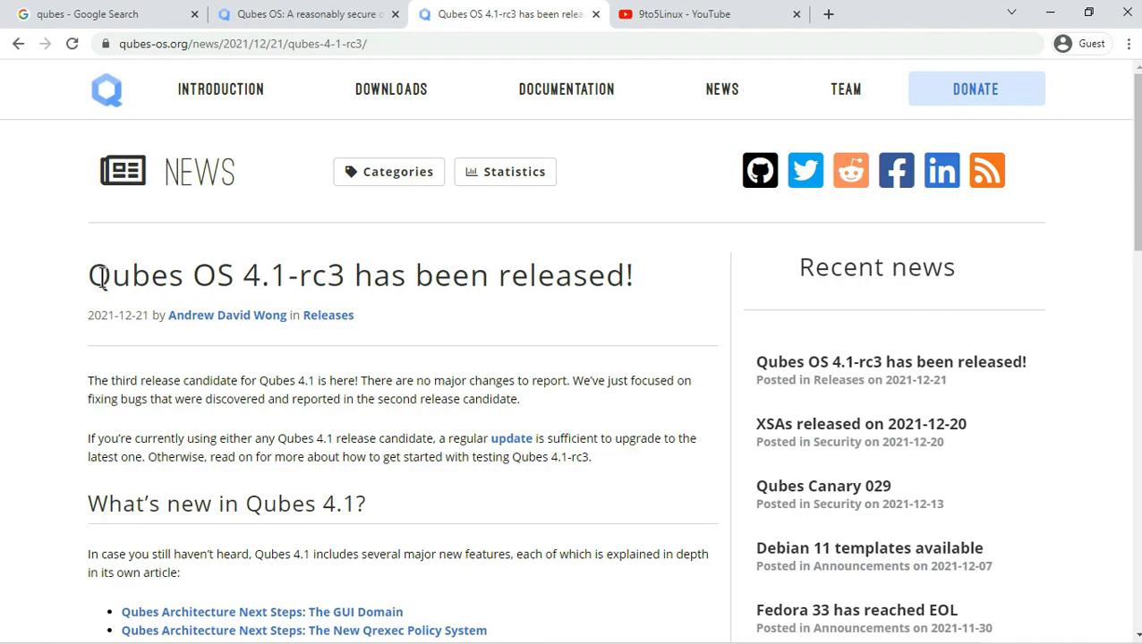
left_click_drag(89, 275, 637, 290)
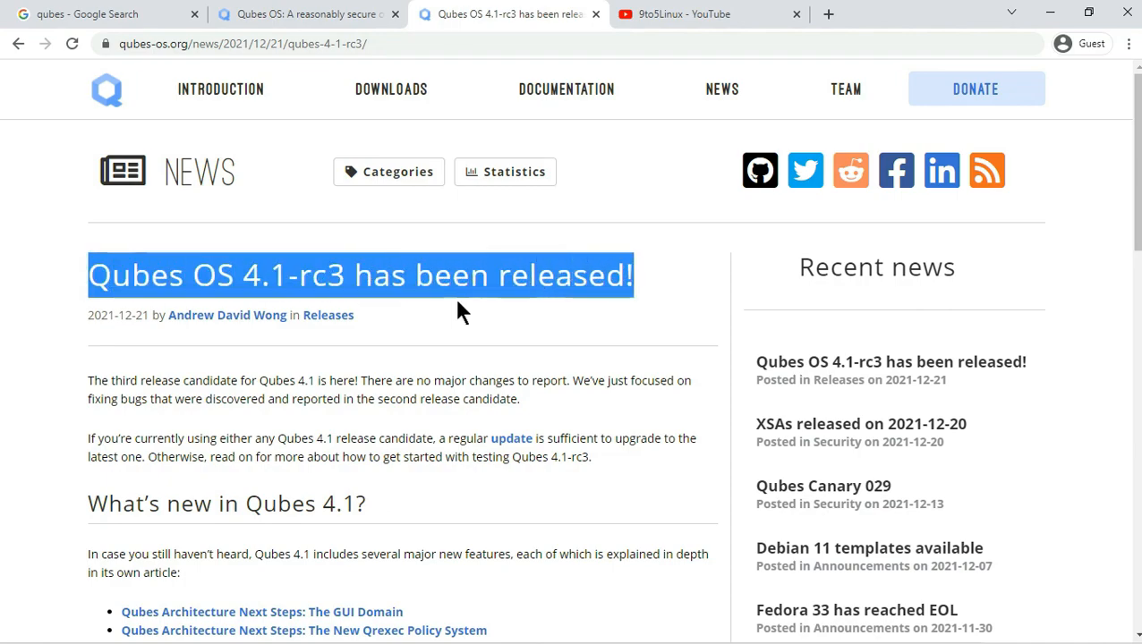
scroll(452, 277, "down", 1)
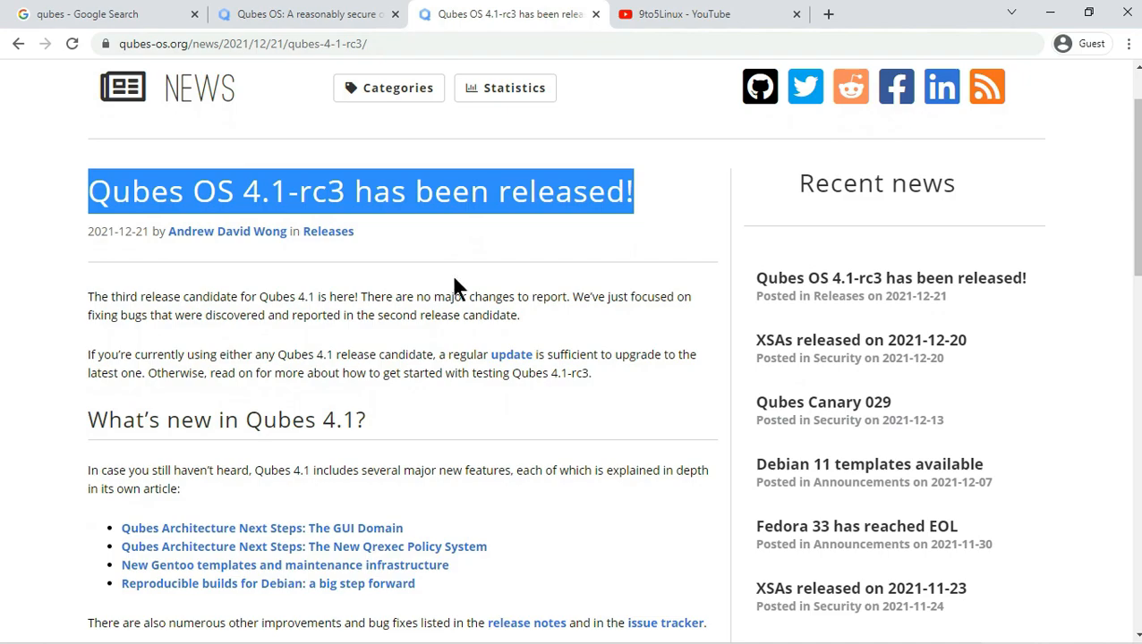
scroll(456, 288, "down", 1)
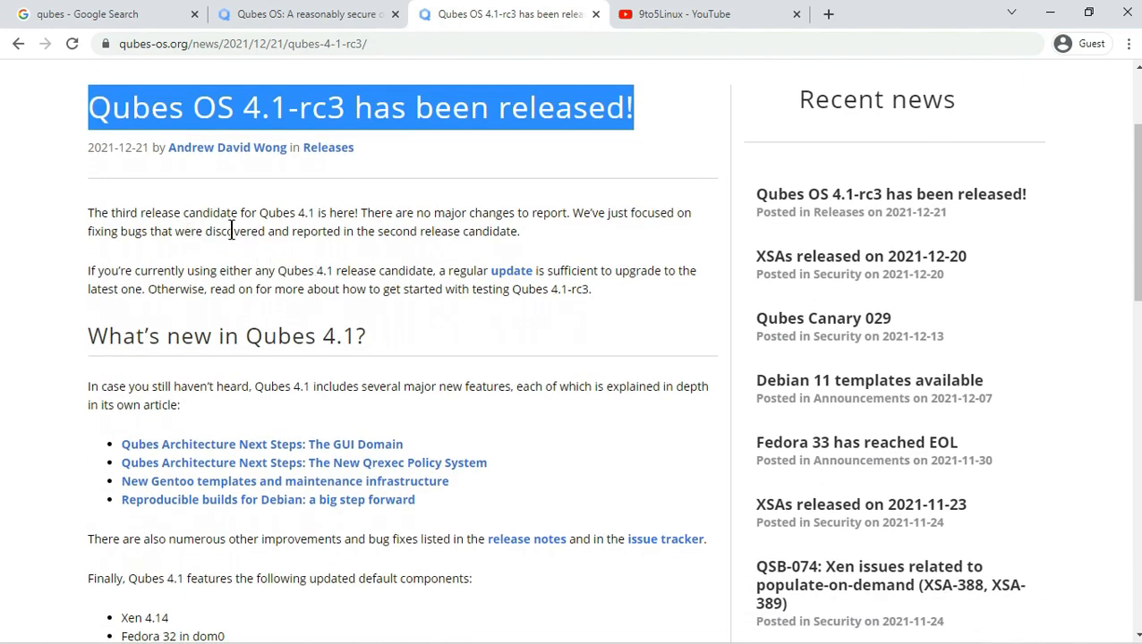
left_click_drag(113, 211, 295, 225)
left_click(399, 277)
- Read the 'What's new in Qubes 4.1?' section and the list of updated default components
scroll(397, 279, "down", 2)
left_click_drag(382, 169, 149, 206)
left_click_drag(72, 170, 377, 176)
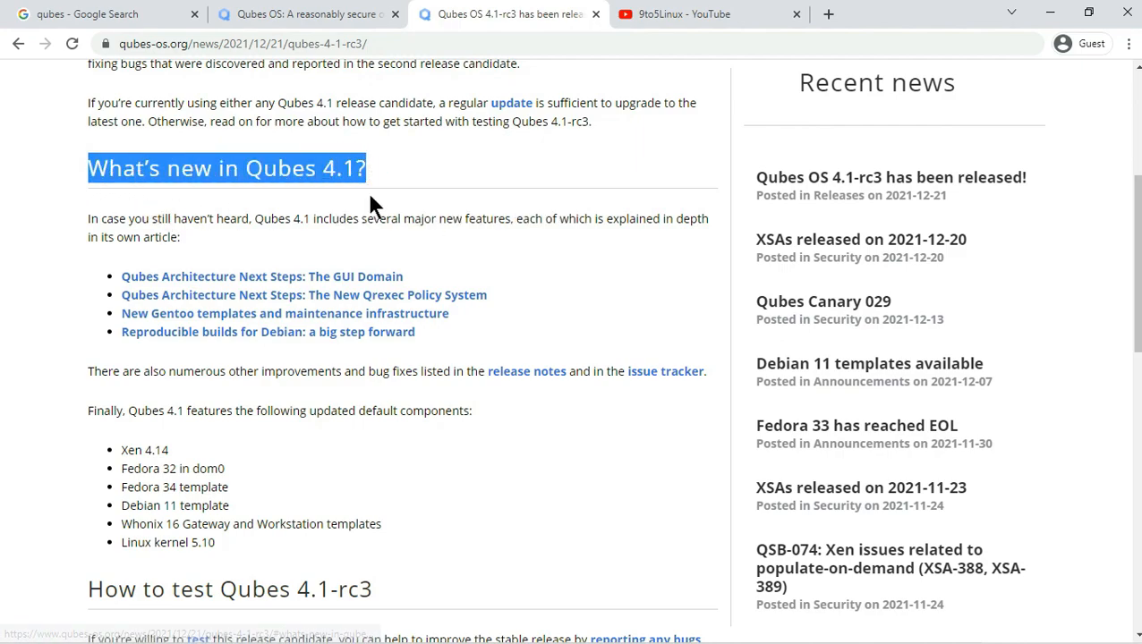
scroll(372, 187, "down", 1)
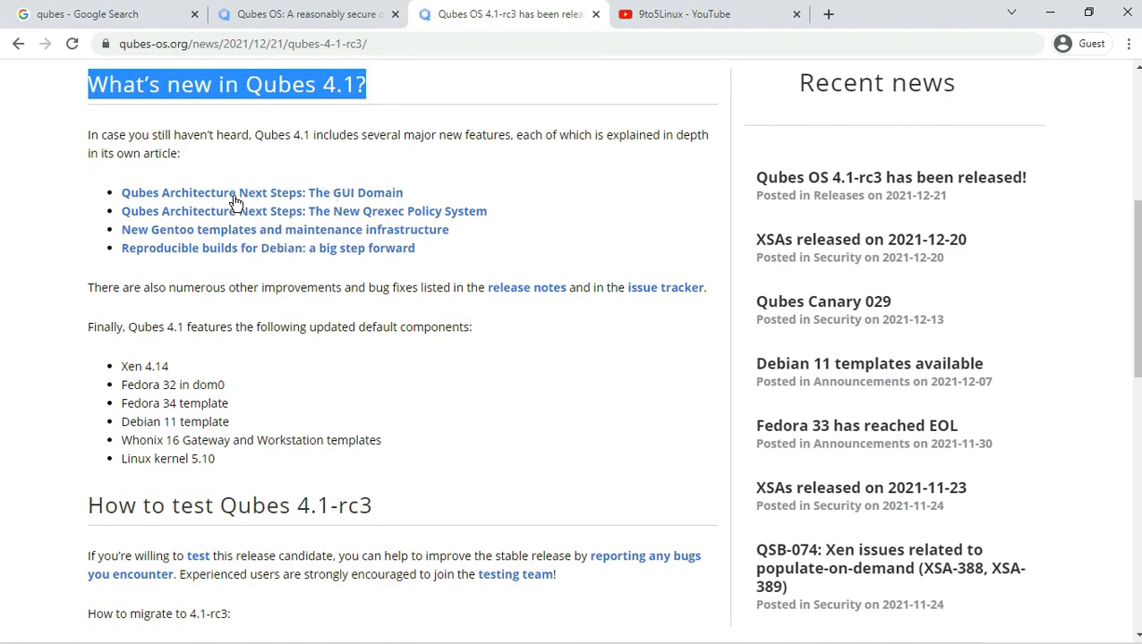
scroll(231, 254, "down", 2)
left_click_drag(120, 197, 244, 284)
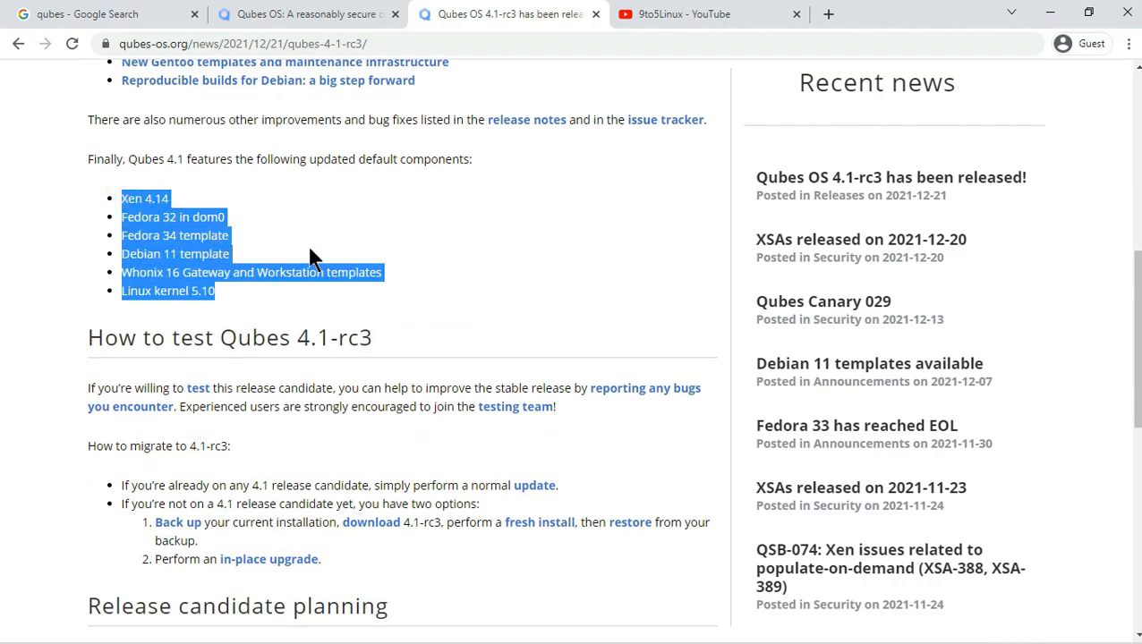
scroll(307, 245, "down", 1)
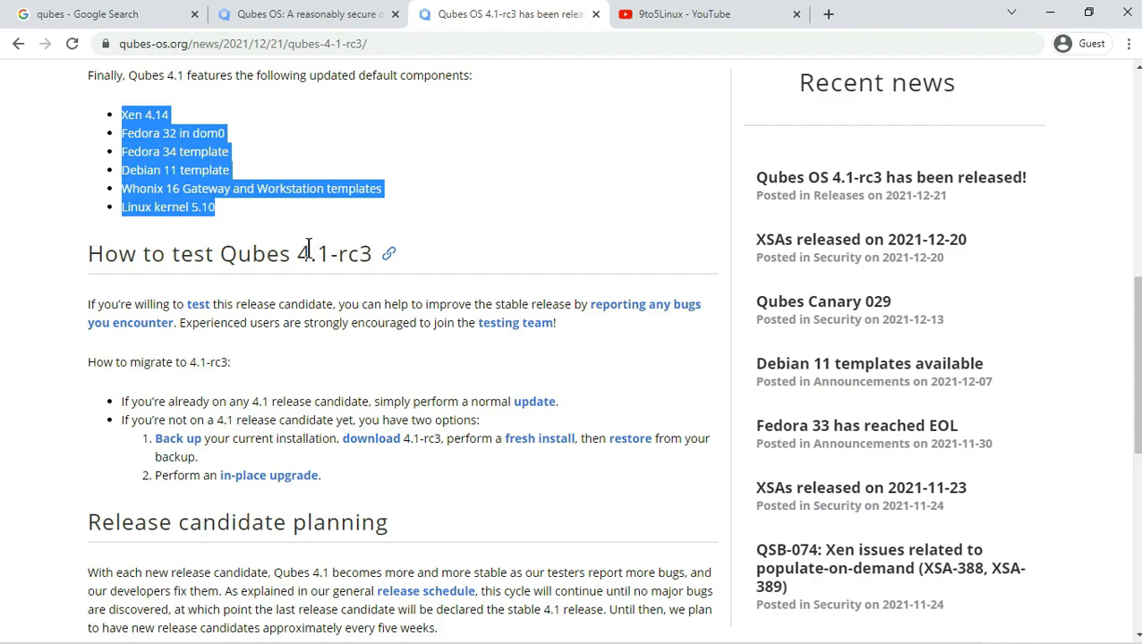
scroll(307, 248, "down", 1)
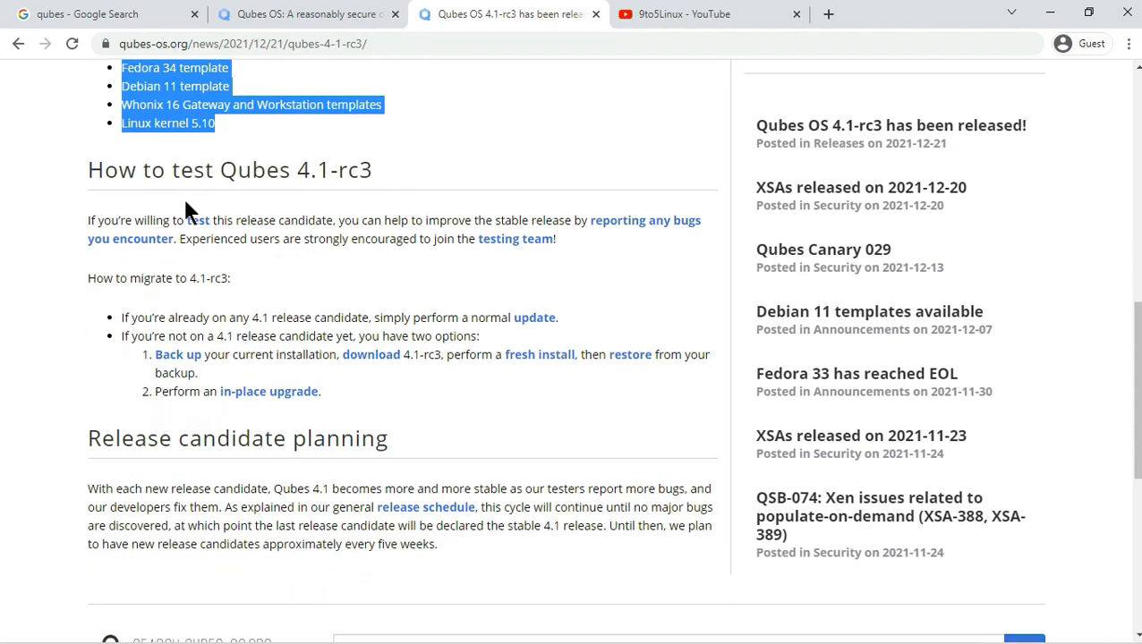
scroll(183, 198, "down", 2)
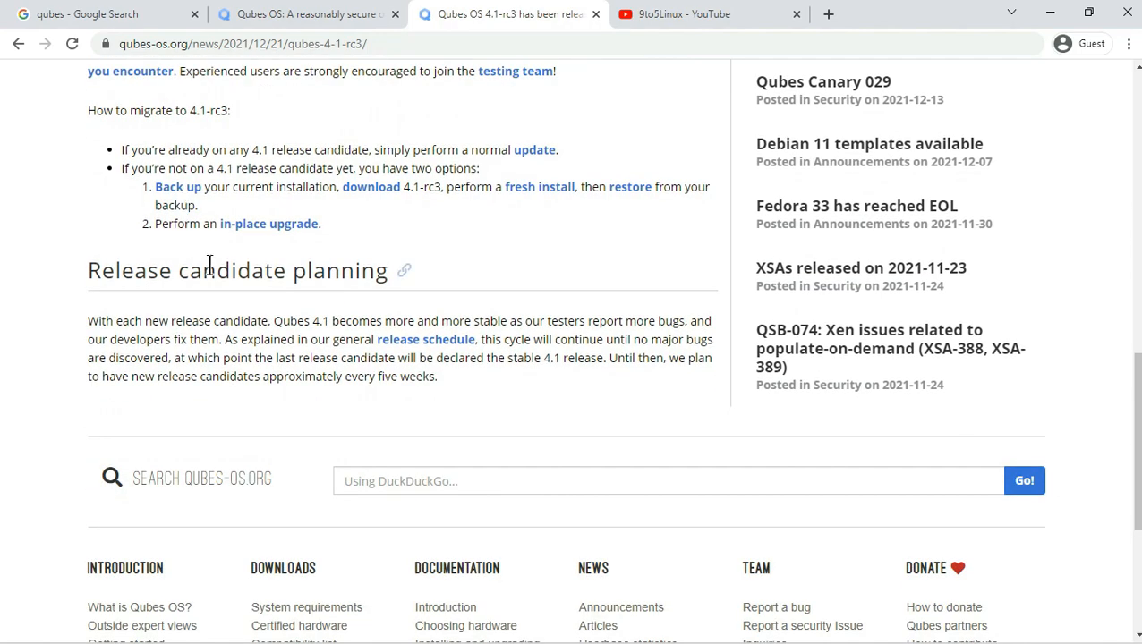
scroll(237, 343, "up", 2)
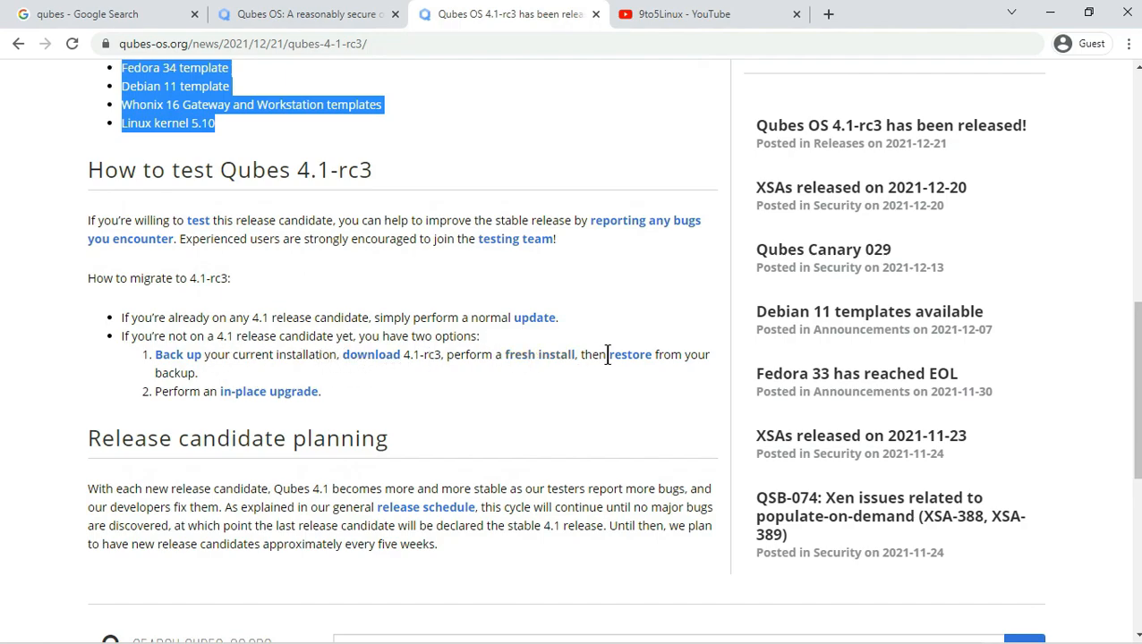
- Open the Qubes OS downloads page and scroll through the 4.1.0-rc3 release details
left_click(361, 356)
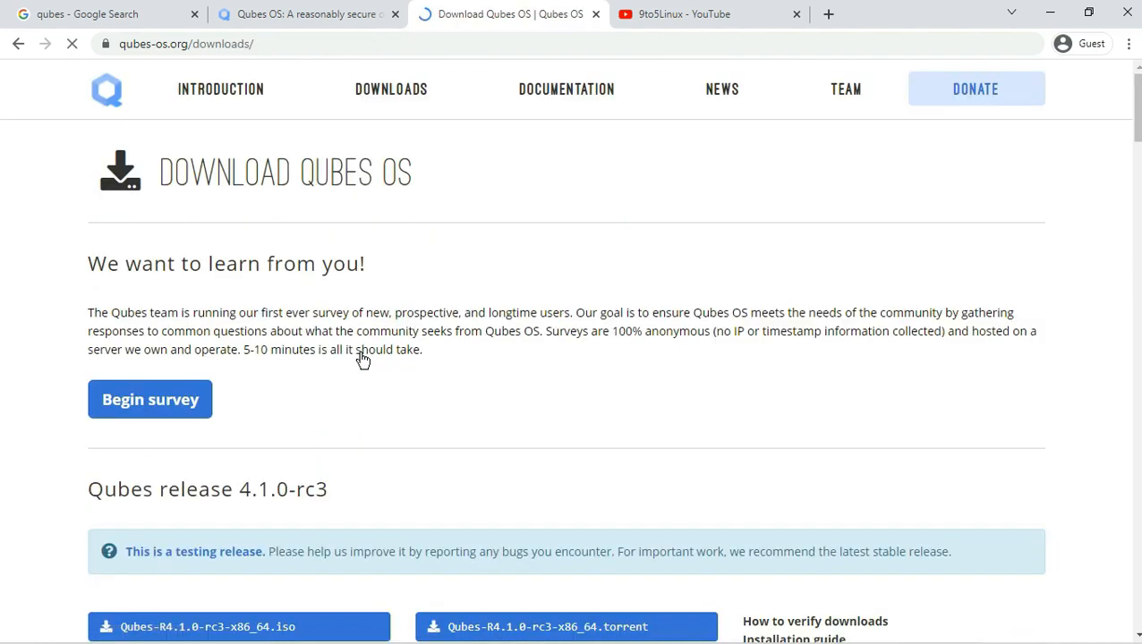
scroll(361, 358, "down", 3)
left_click_drag(330, 238, 91, 241)
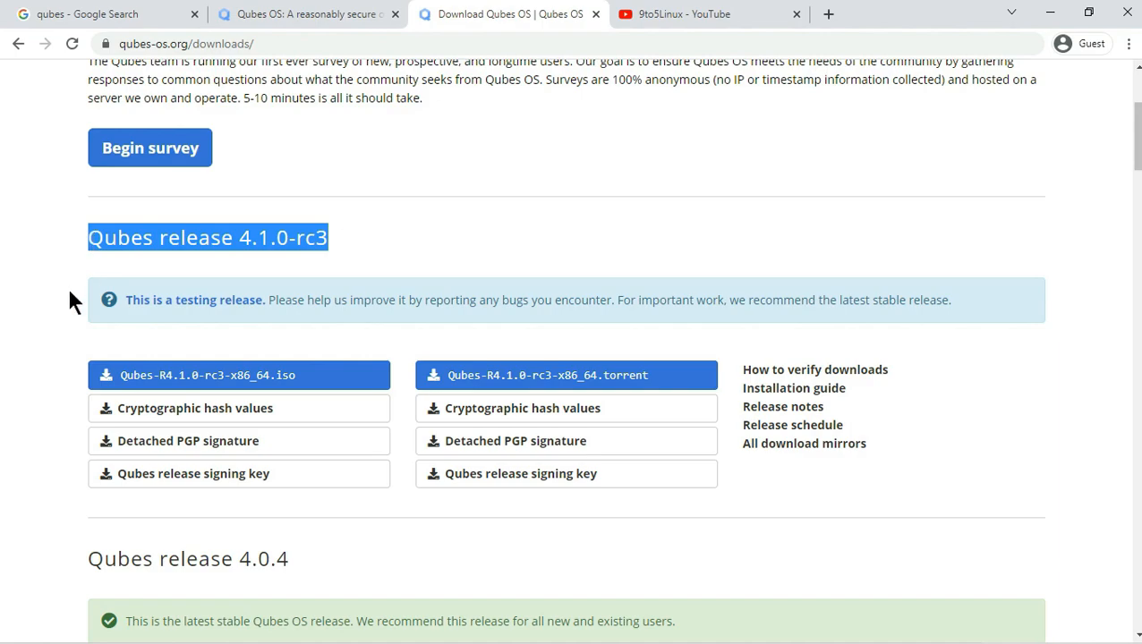
scroll(68, 287, "down", 1)
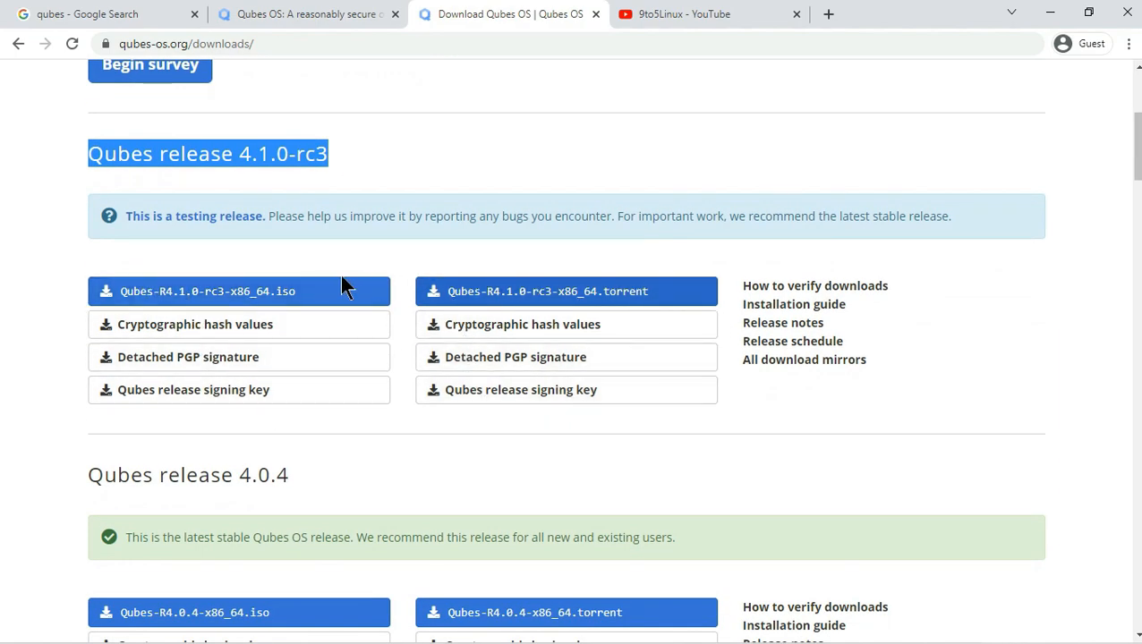
scroll(304, 290, "up", 1)
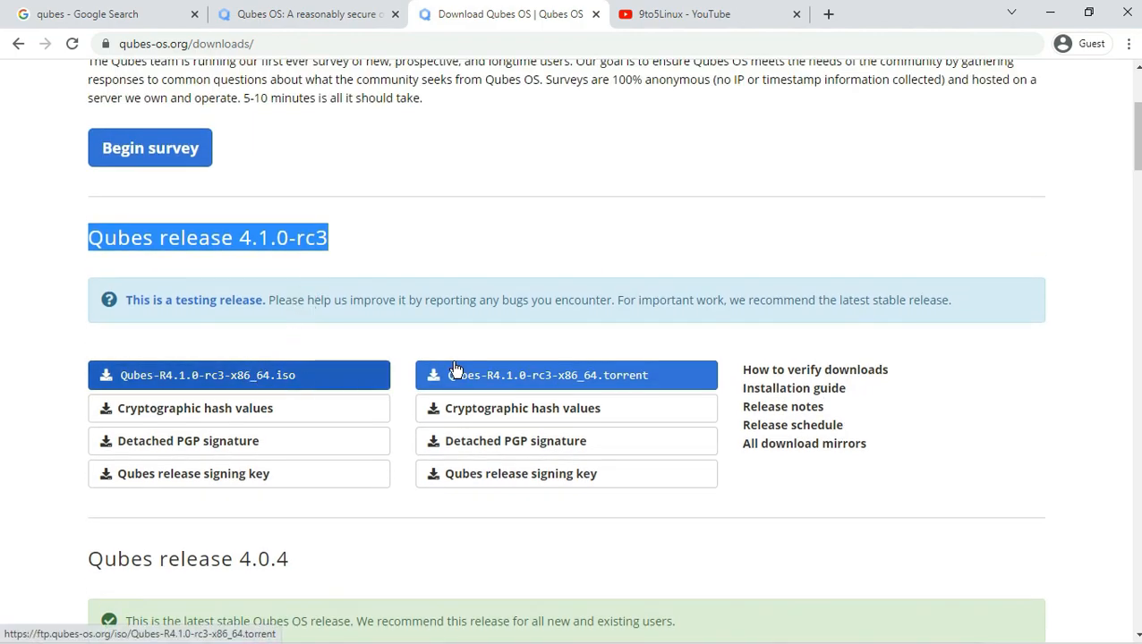
- Start downloading Qubes-R4.1.0-rc3-x86_64.iso, then cancel it from the Downloads list and close that list
left_click(273, 383)
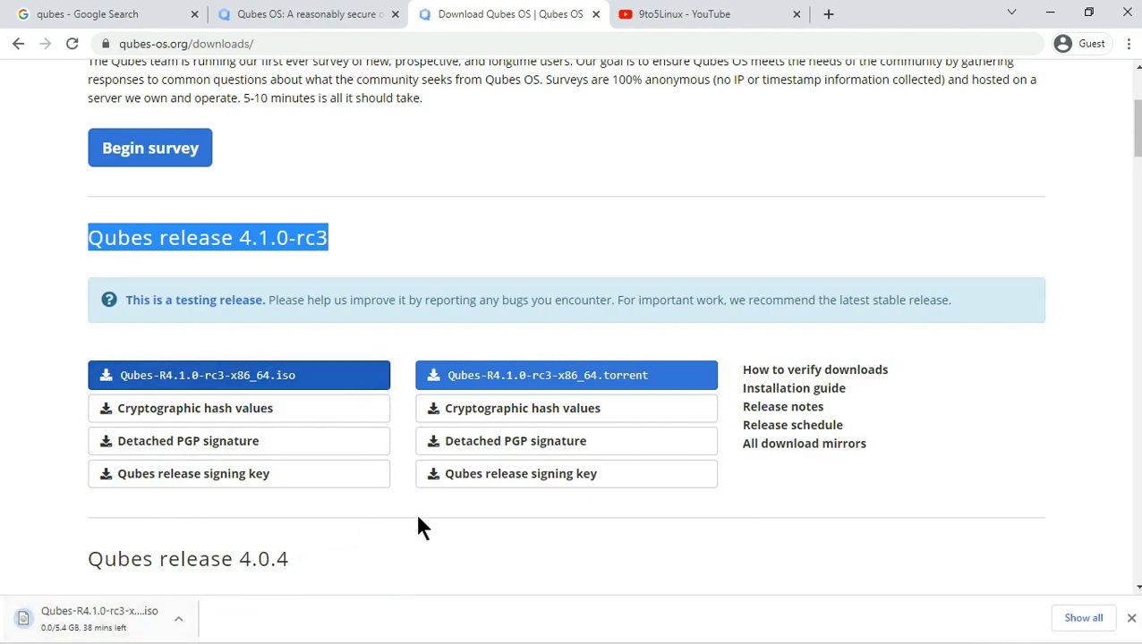
left_click(1070, 618)
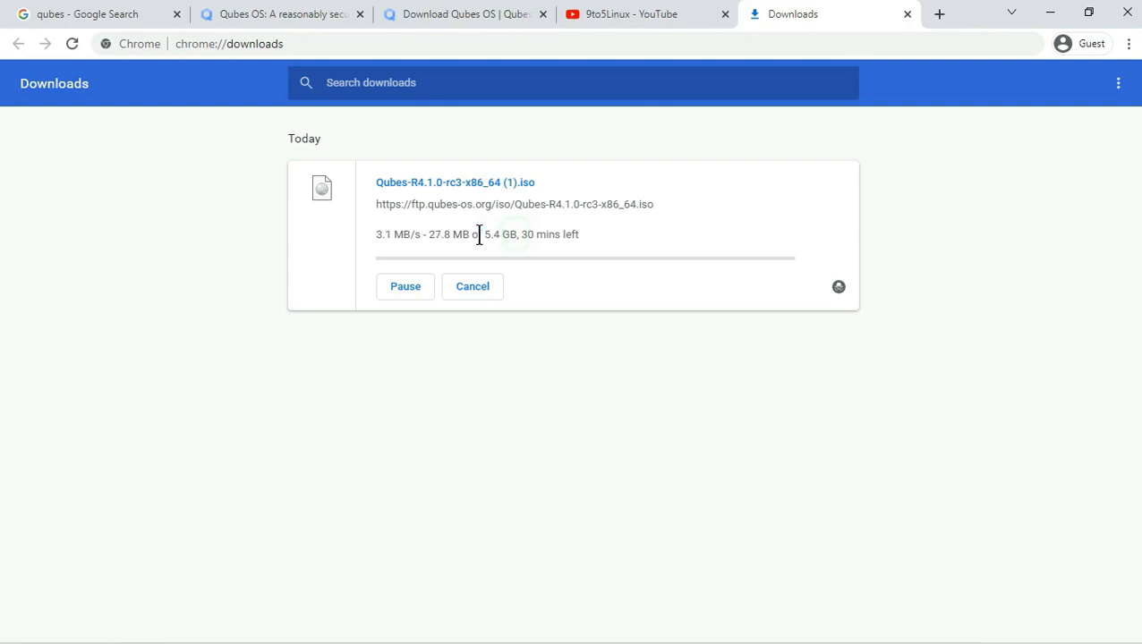
left_click_drag(481, 234, 536, 235)
left_click(492, 301)
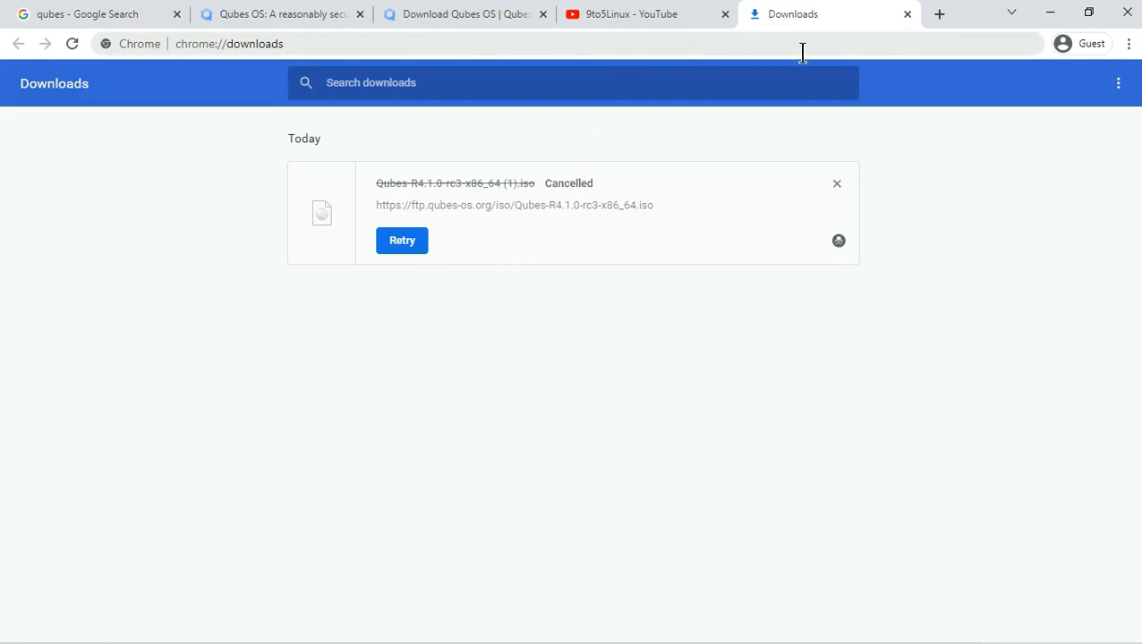
left_click(905, 15)
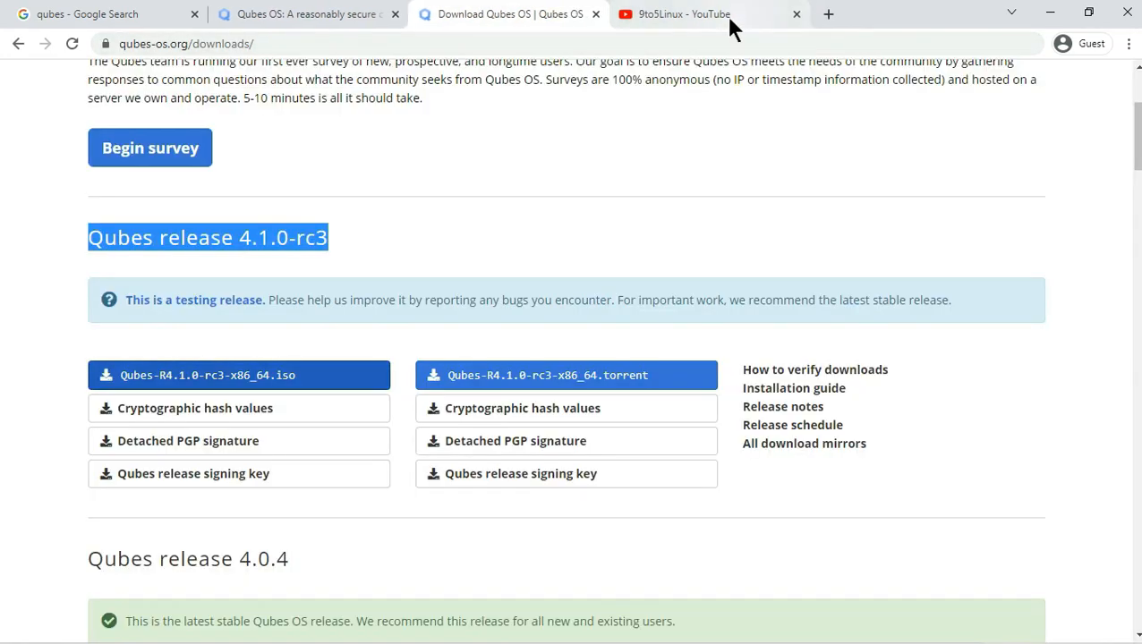
- Switch to the 9to5Linux YouTube channel, try Subscribe, and dismiss the sign-in prompt
left_click(730, 18)
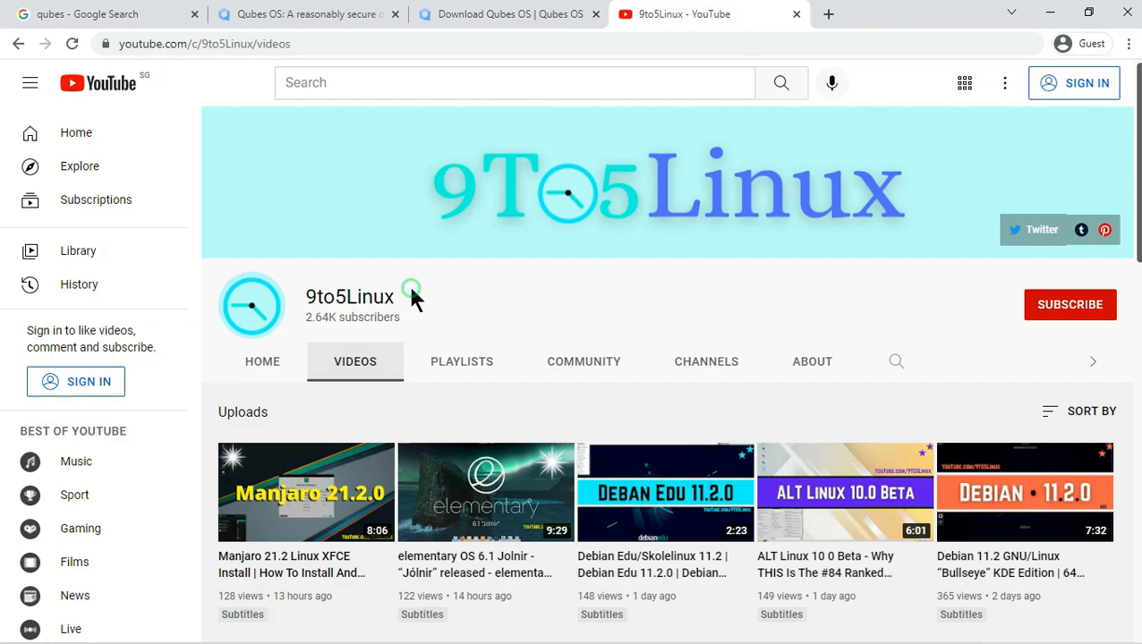
left_click_drag(396, 297, 306, 296)
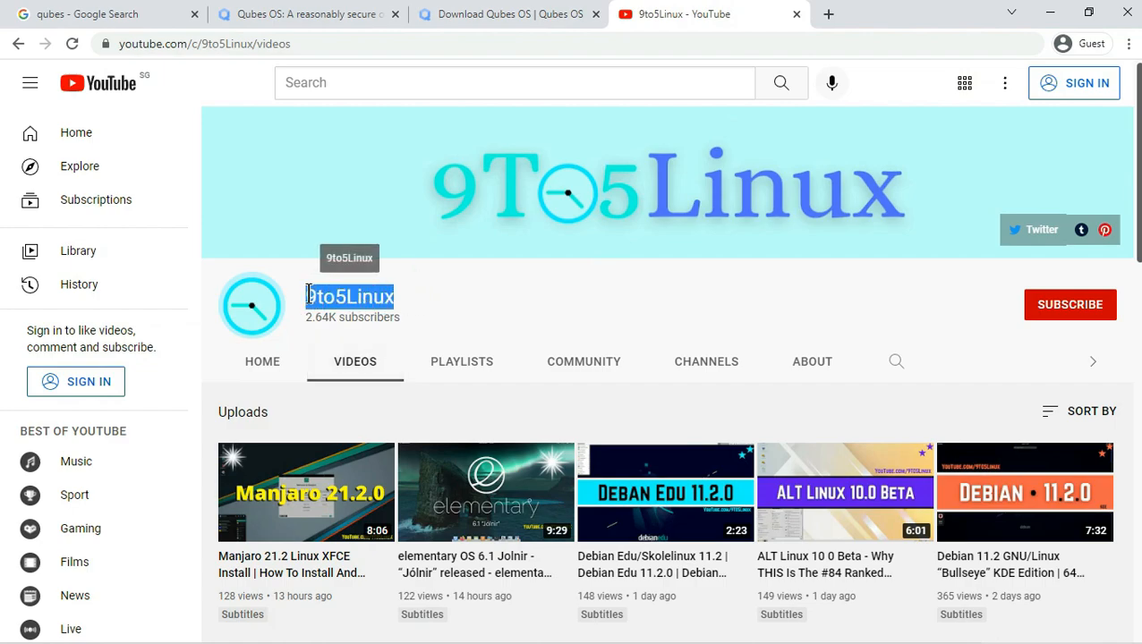
left_click(312, 47)
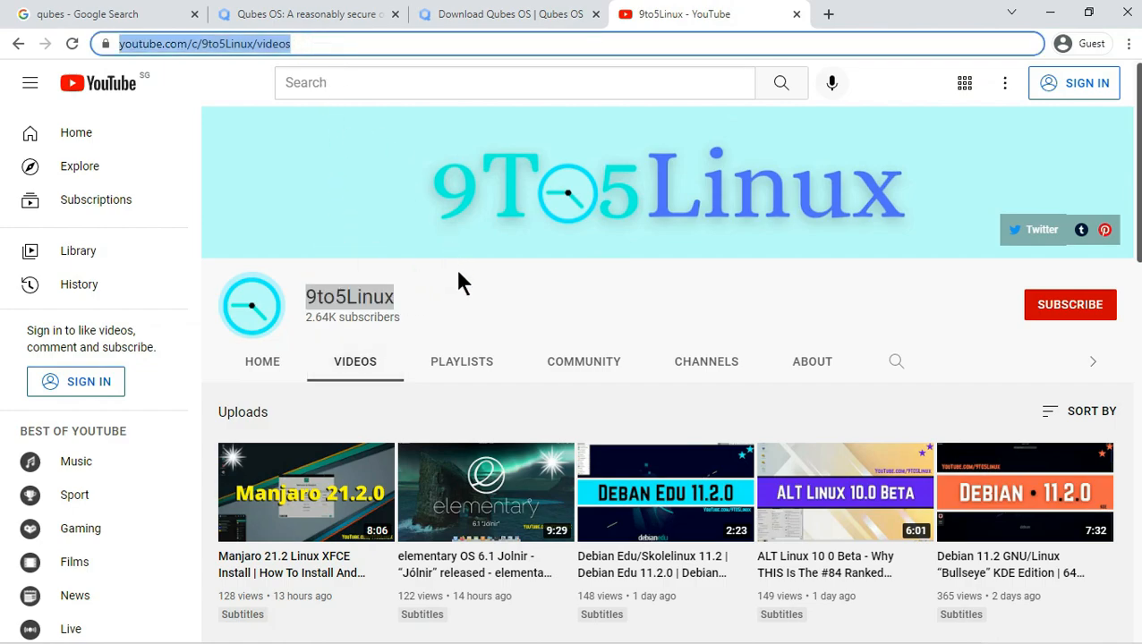
left_click(451, 295)
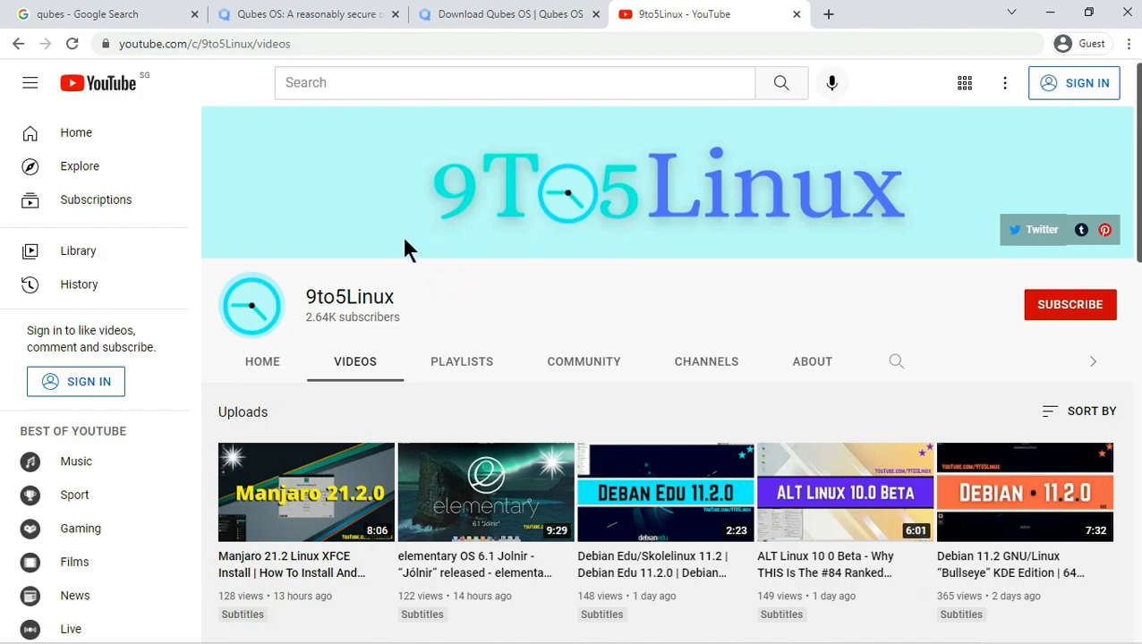
left_click(1059, 306)
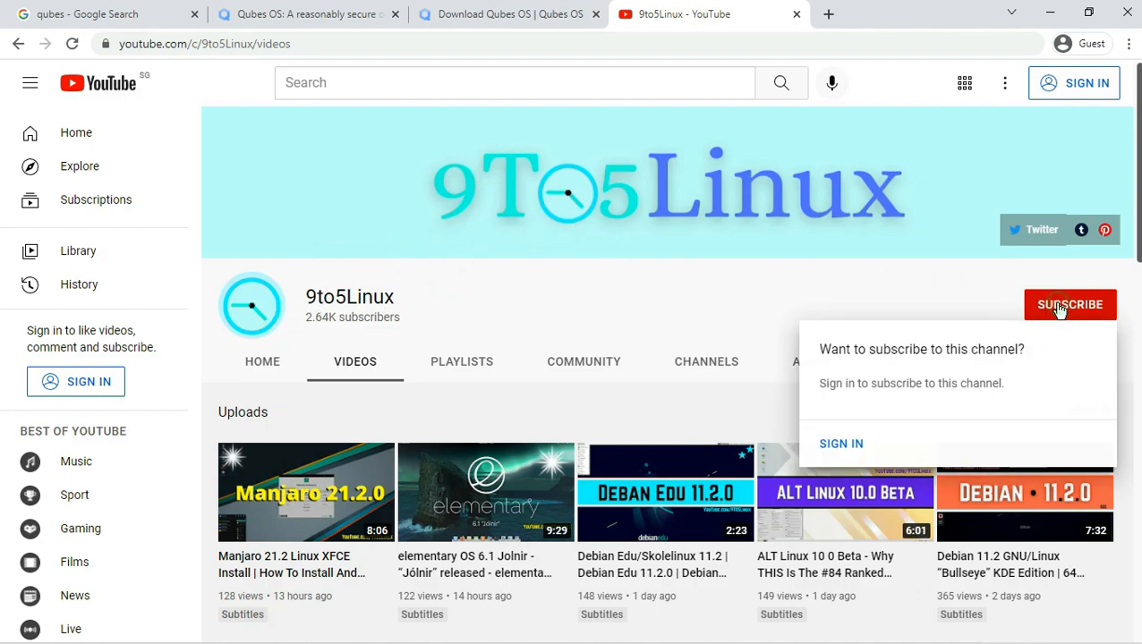
left_click(605, 307)
- Read the channel's About page, highlighting the daily upload sentence and weekly upload schedule
left_click(787, 364)
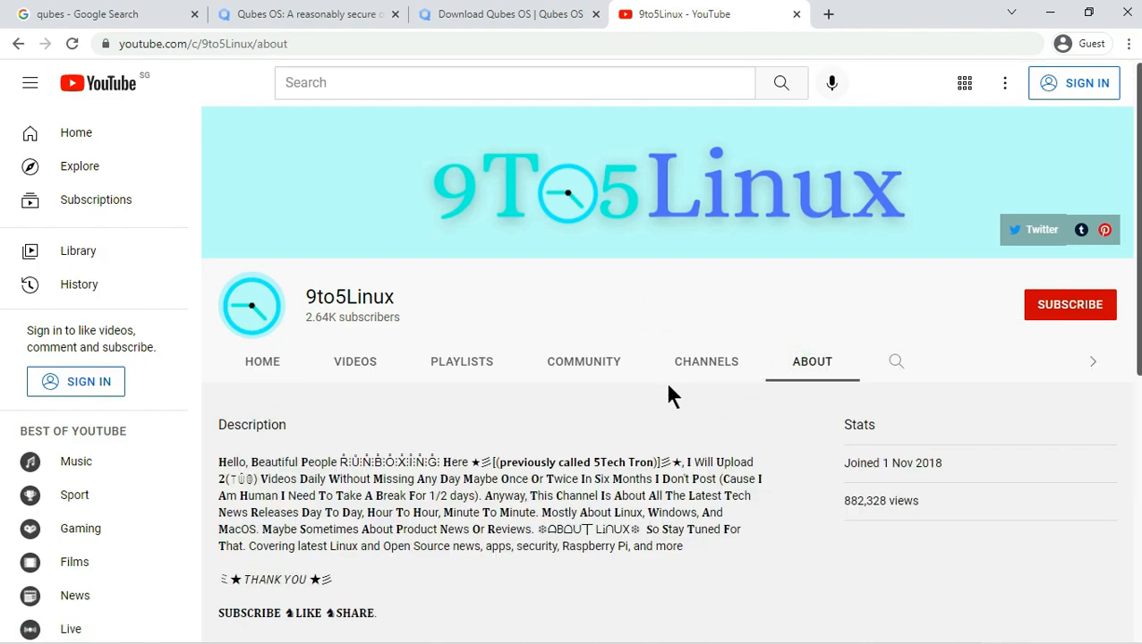
scroll(670, 397, "down", 2)
double_click(686, 294)
left_click_drag(669, 293, 460, 307)
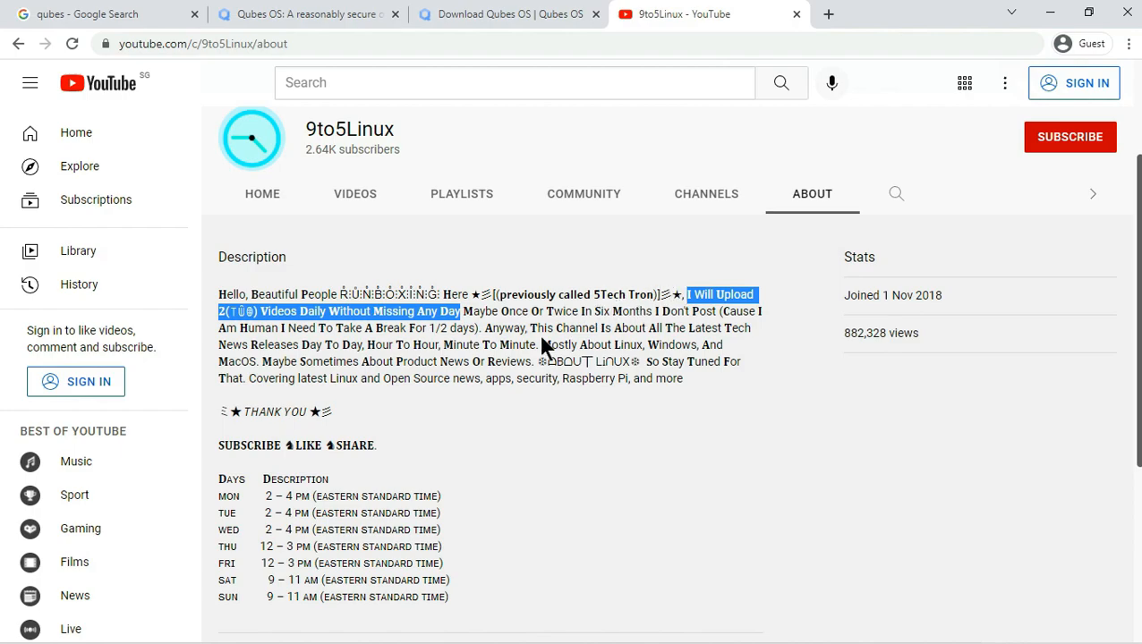
scroll(541, 337, "down", 1)
left_click_drag(219, 361, 439, 507)
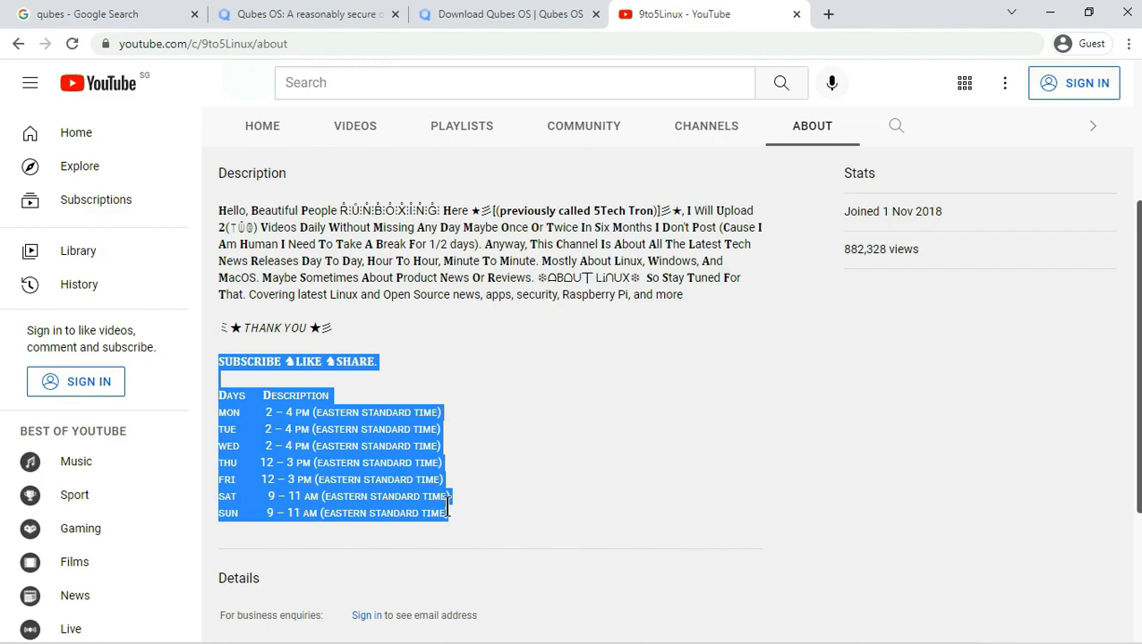
scroll(447, 507, "down", 2)
scroll(450, 517, "down", 1)
left_click_drag(255, 504, 497, 523)
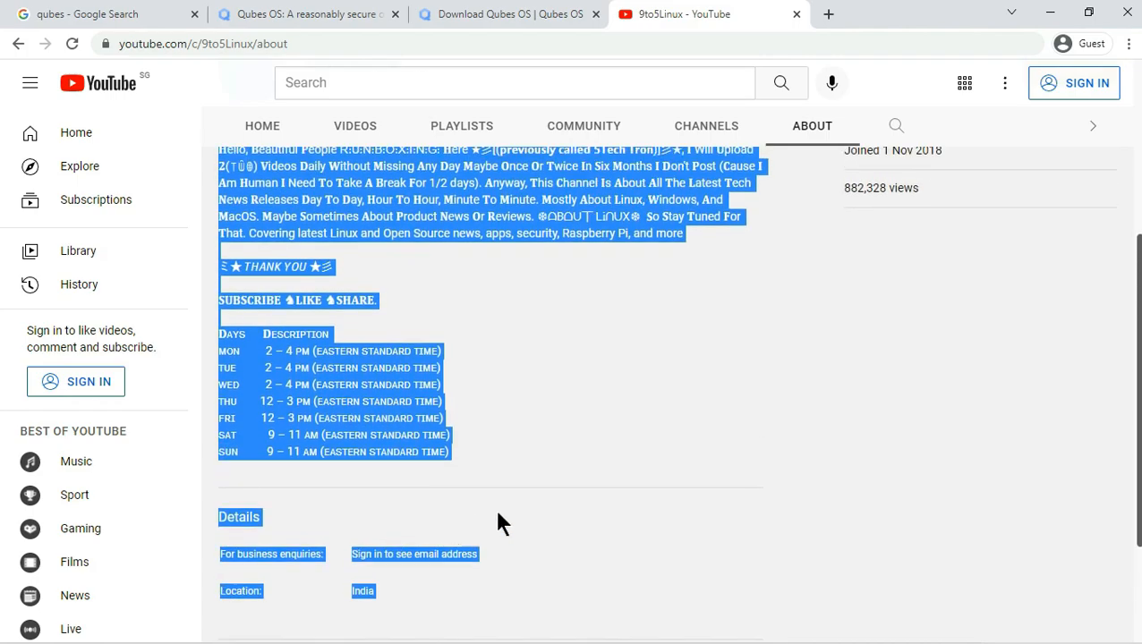
- Try subscribing to 9to5Linux again, dismiss the sign-in prompt, and highlight the channel name
scroll(497, 512, "up", 4)
left_click(619, 512)
scroll(646, 470, "up", 1)
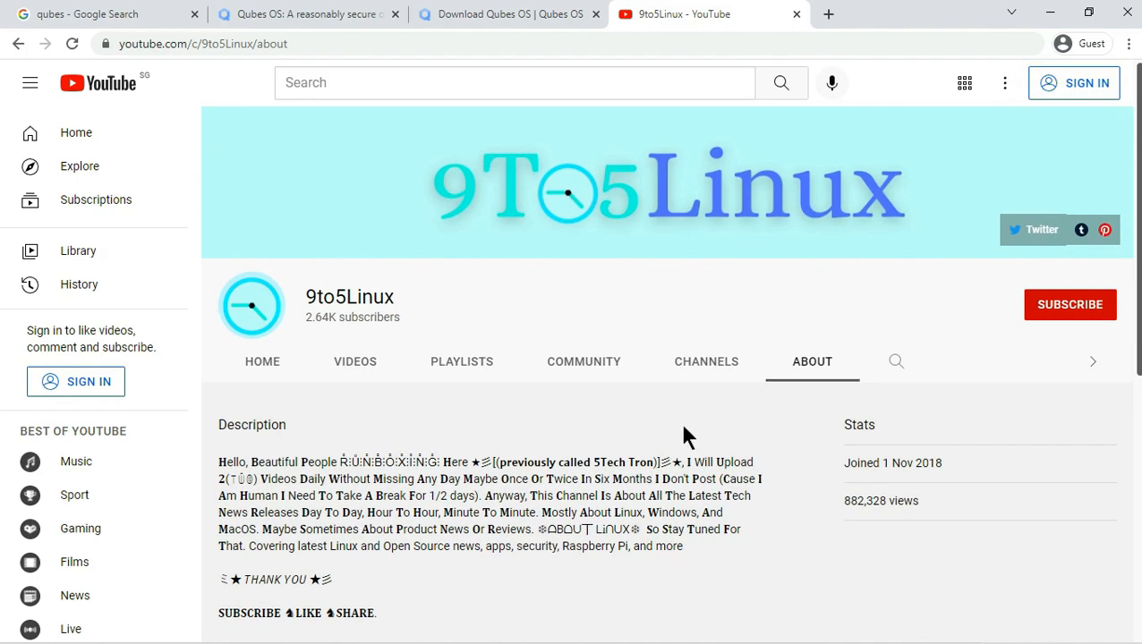
left_click(1043, 308)
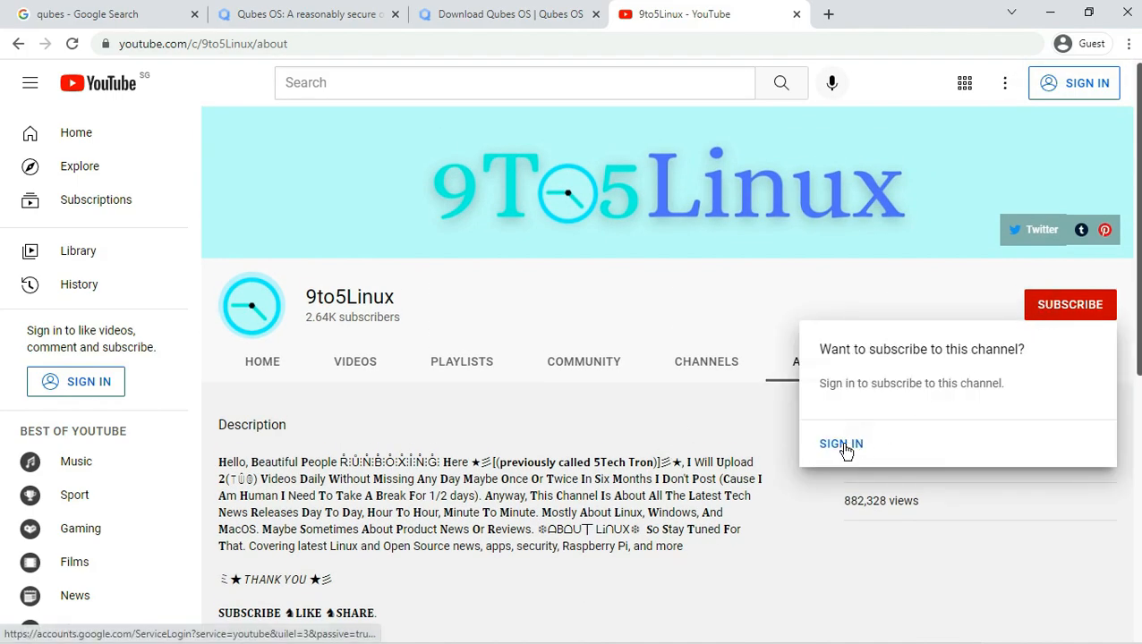
left_click(700, 302)
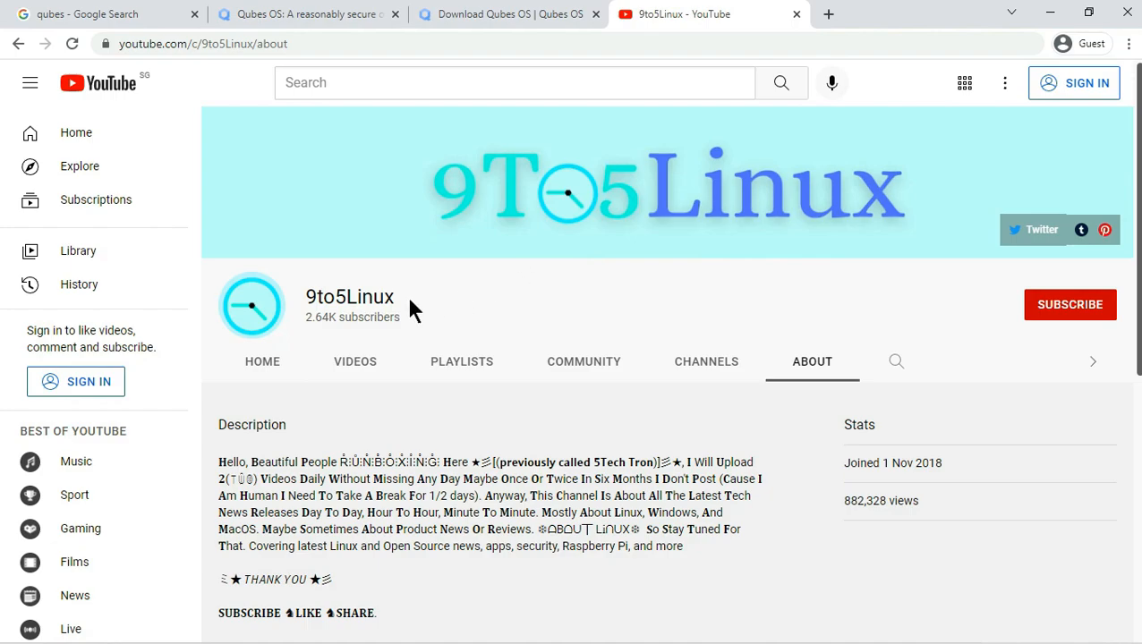
left_click_drag(395, 297, 305, 291)
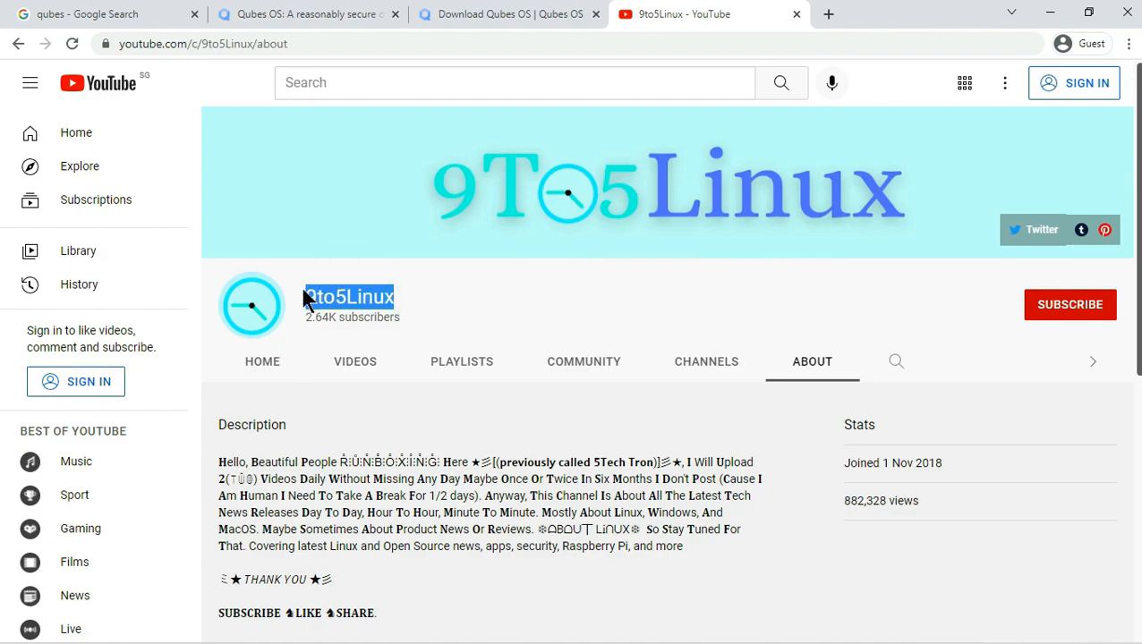
left_click(507, 313)
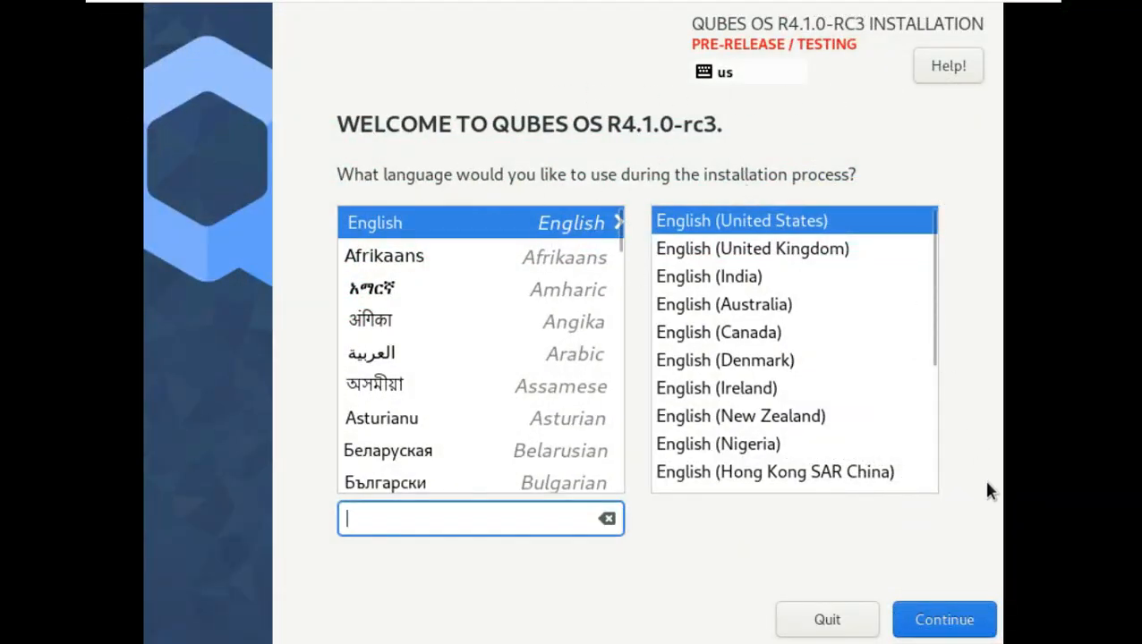
- Keep English (United States), accept the pre-release and unsupported hardware warnings, and confirm the installation source
left_click(979, 616)
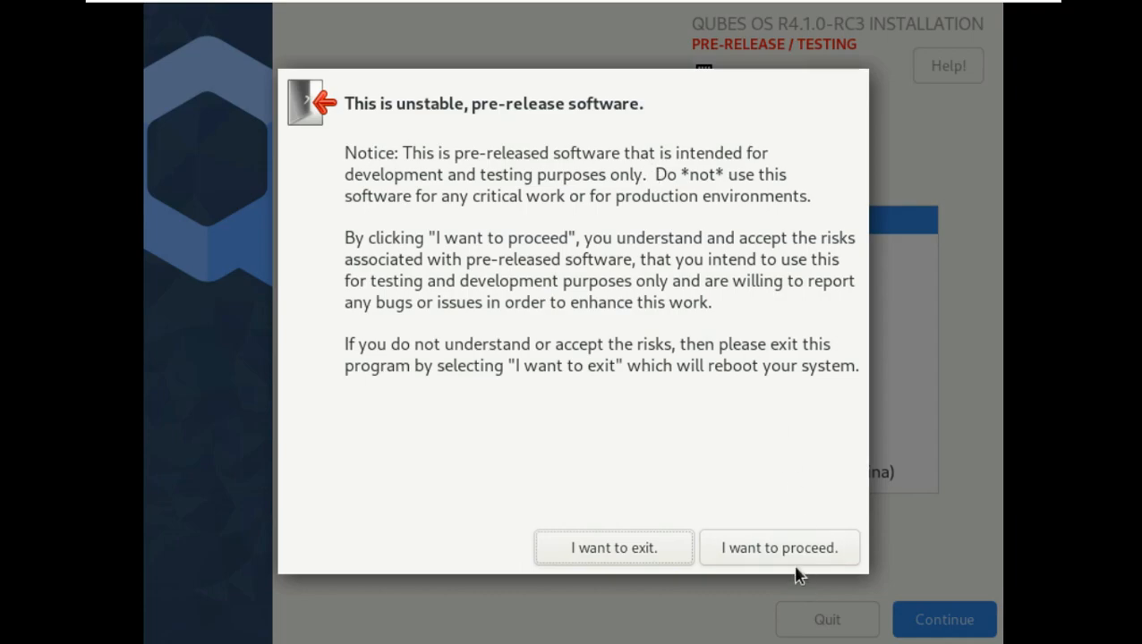
left_click(788, 556)
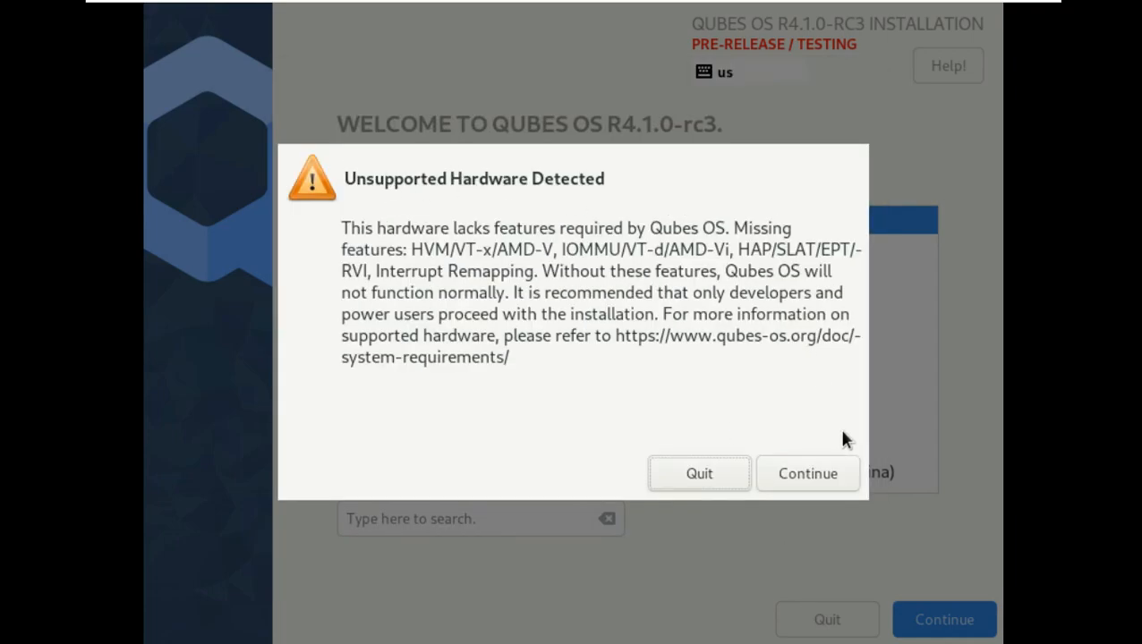
left_click(824, 483)
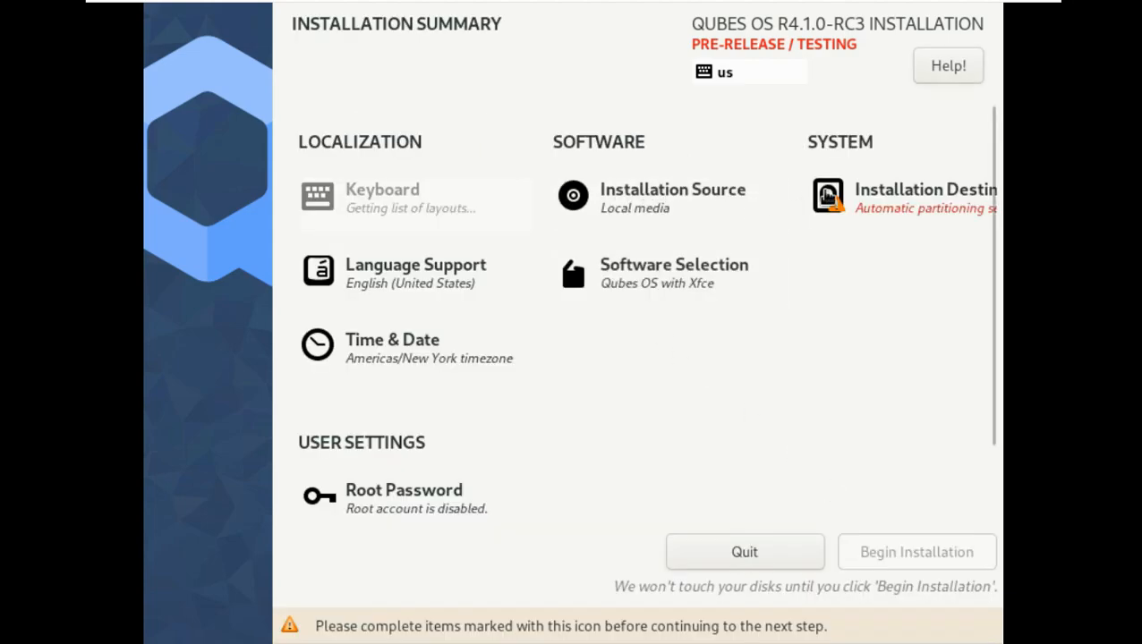
left_click(715, 194)
scroll(529, 279, "down", 2)
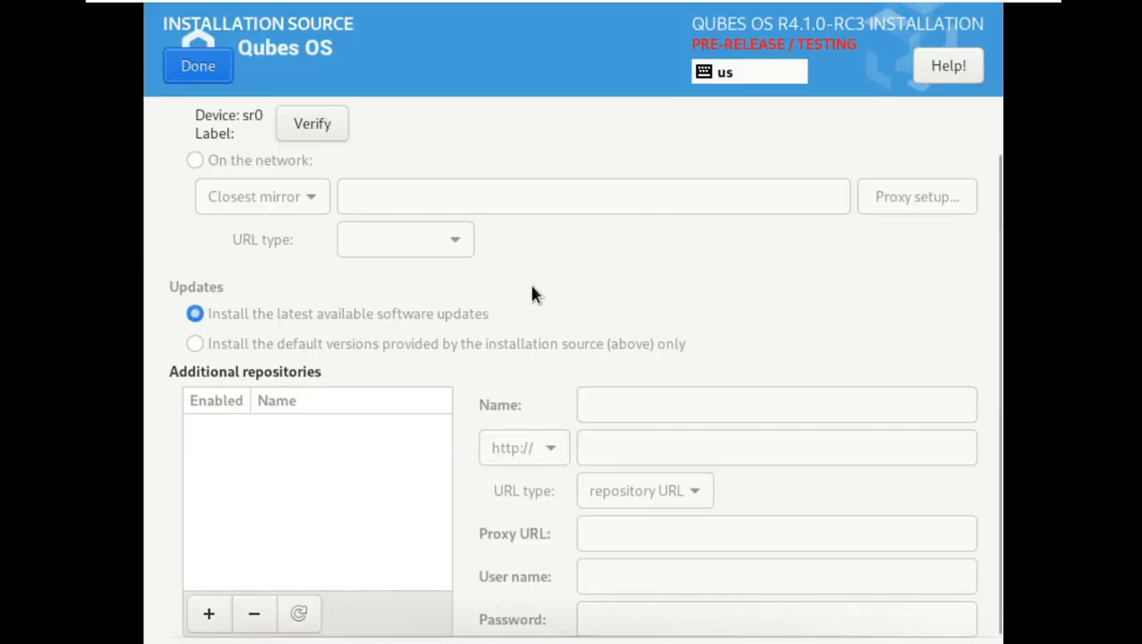
left_click(205, 69)
- Install to the 60 GiB disk without encryption and keep the Qubes OS with Xfce software selection
left_click(899, 194)
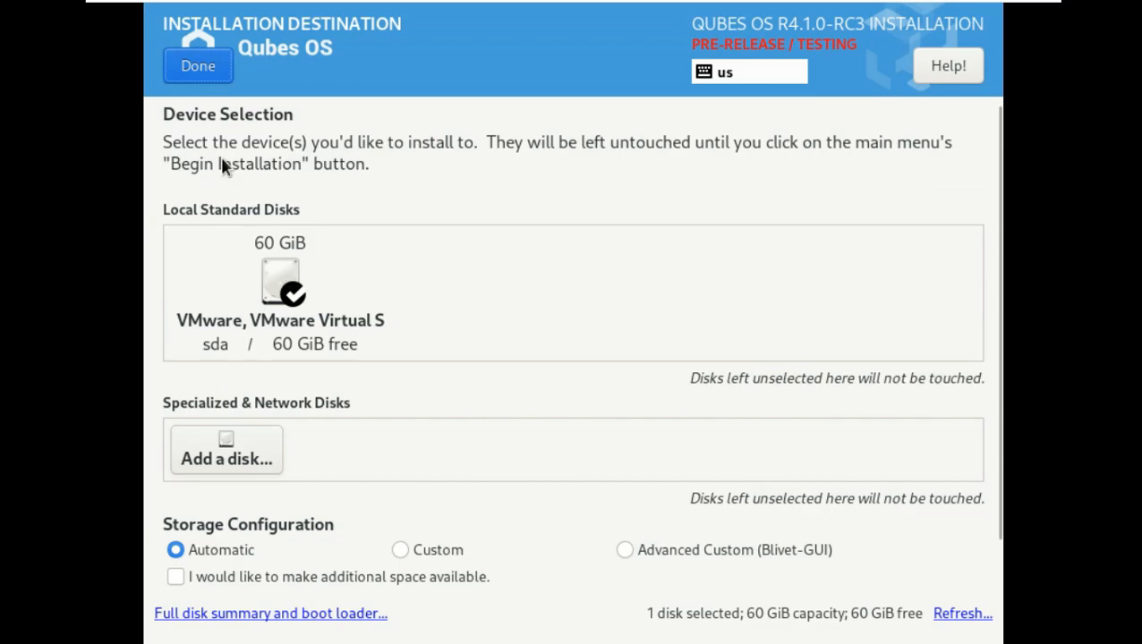
left_click(196, 72)
key("Escape")
scroll(256, 583, "down", 1)
left_click(174, 583)
scroll(408, 434, "up", 1)
left_click(202, 68)
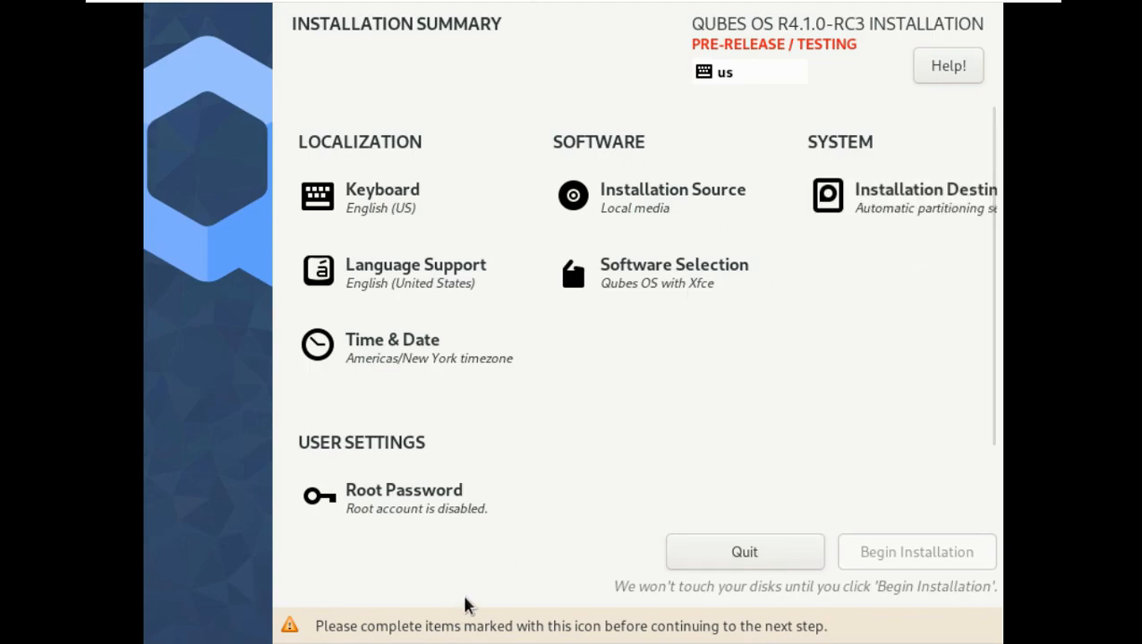
left_click(627, 288)
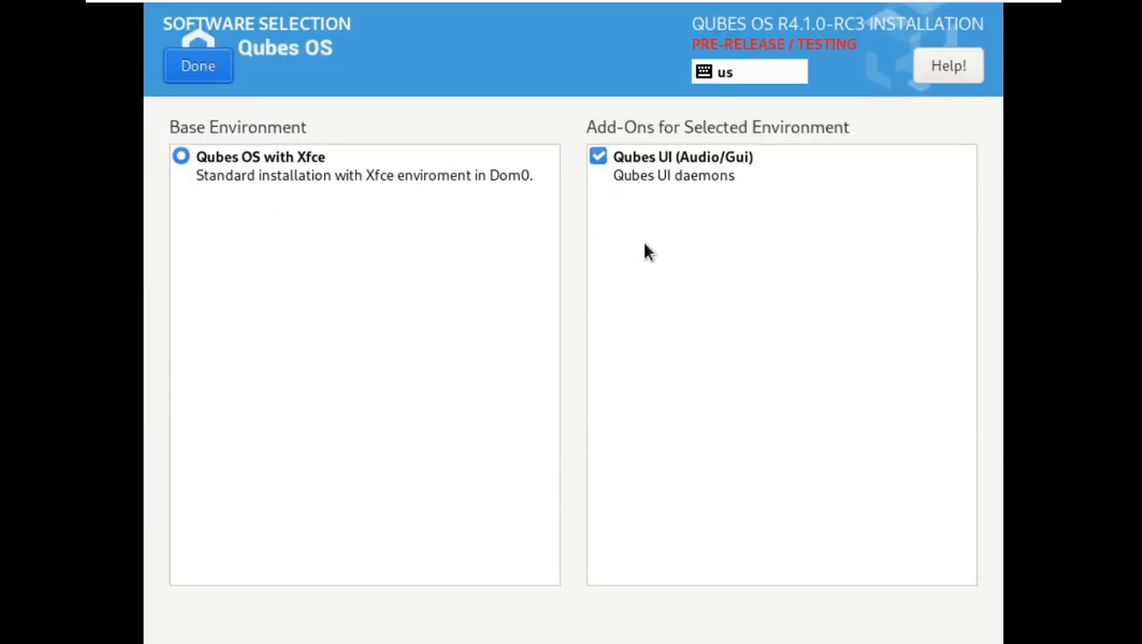
left_click(215, 69)
- Set the time zone to Americas/Los Angeles and recheck the software selection
left_click(420, 361)
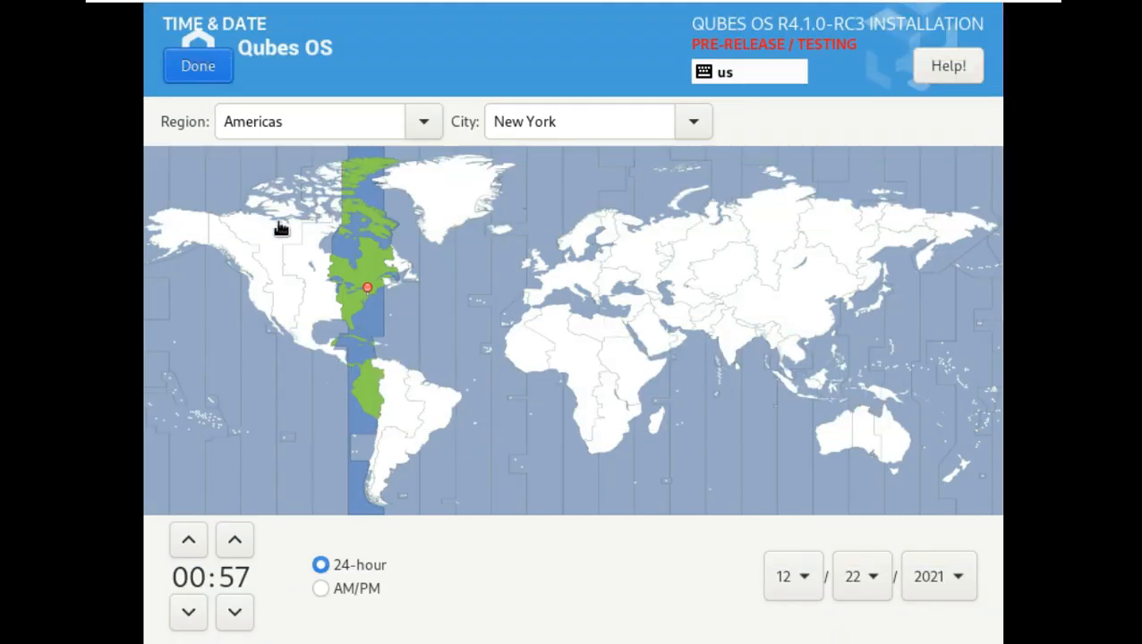
left_click(260, 301)
left_click(682, 136)
left_click(417, 129)
left_click(420, 126)
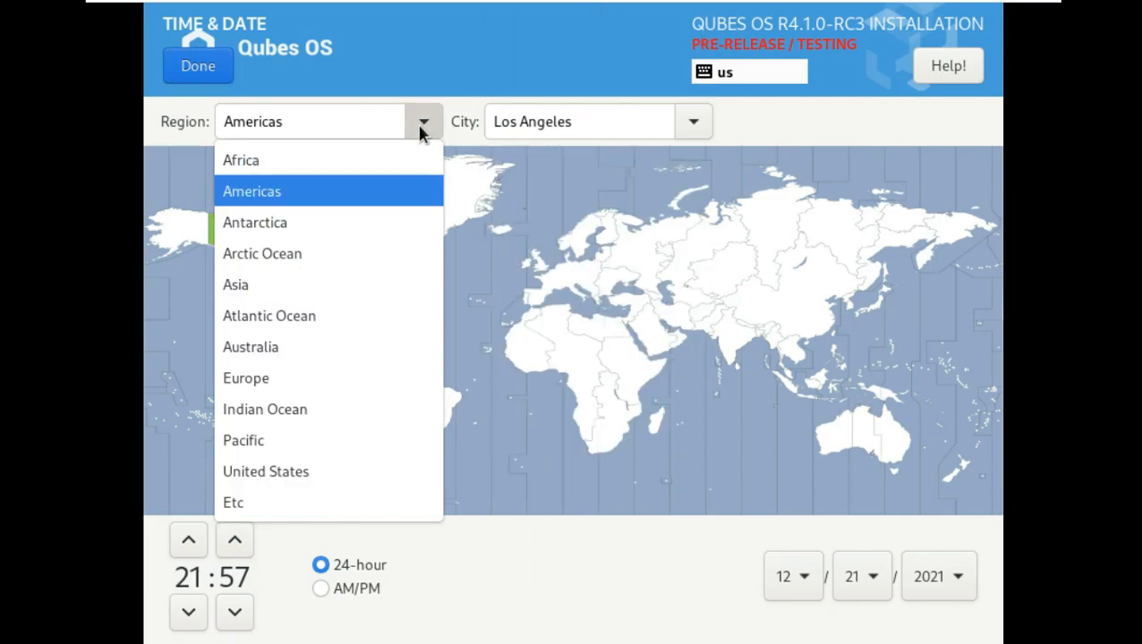
left_click(735, 541)
left_click(219, 68)
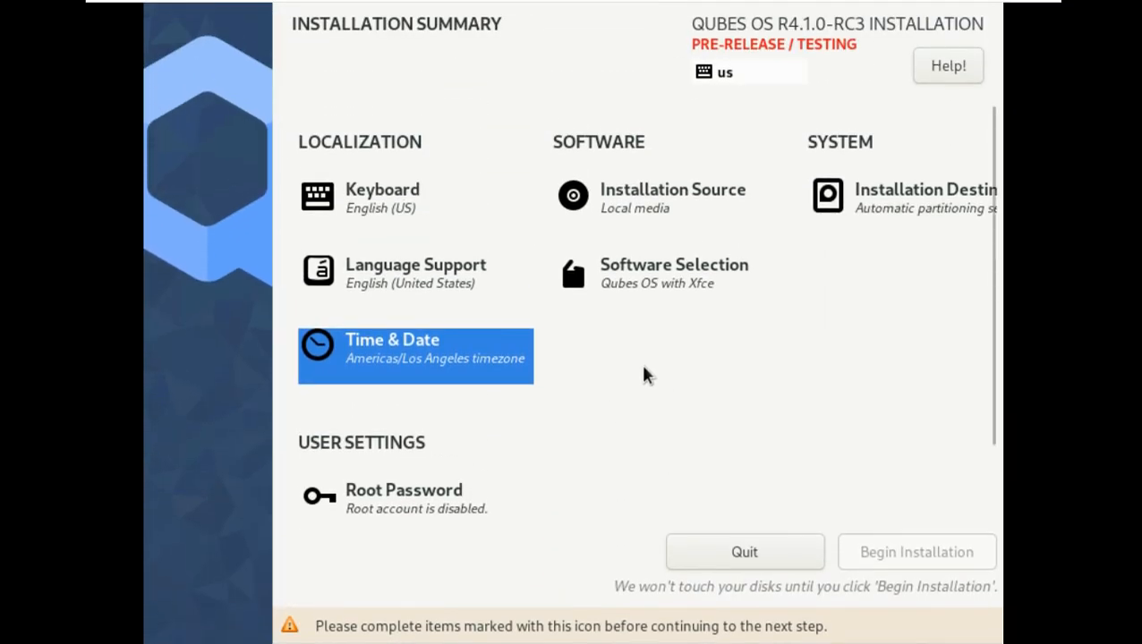
left_click(671, 293)
left_click(198, 65)
left_click(315, 273)
- Set and confirm a root password, accepting the short-password warning
left_click(300, 245)
left_click(463, 144)
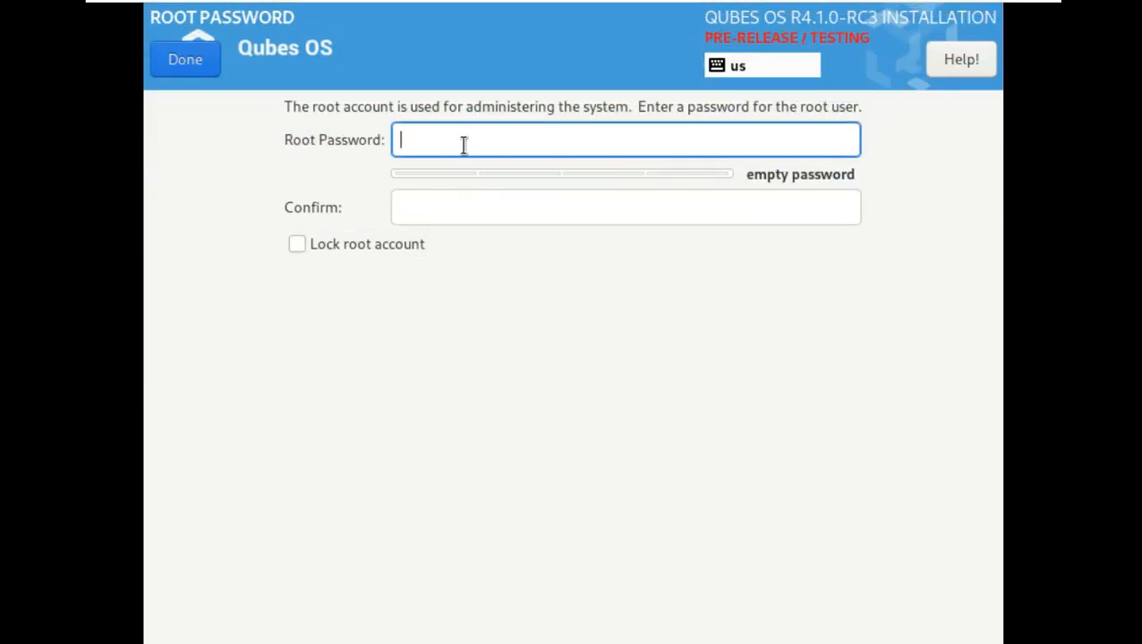
type("•••••")
left_click(484, 220)
type("•••••")
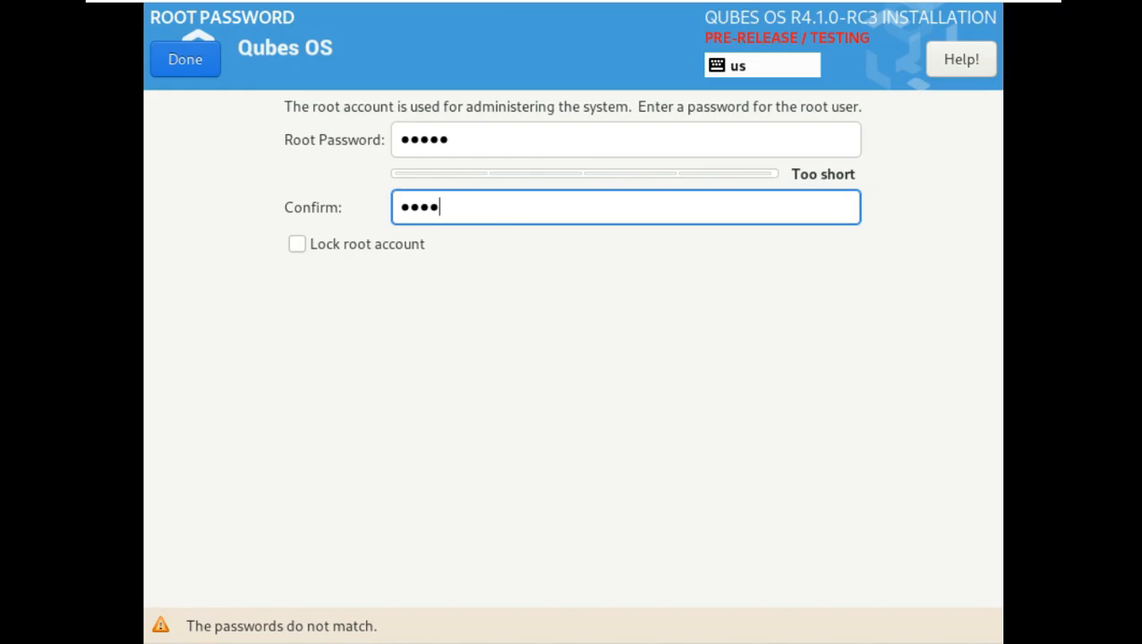
left_click(213, 63)
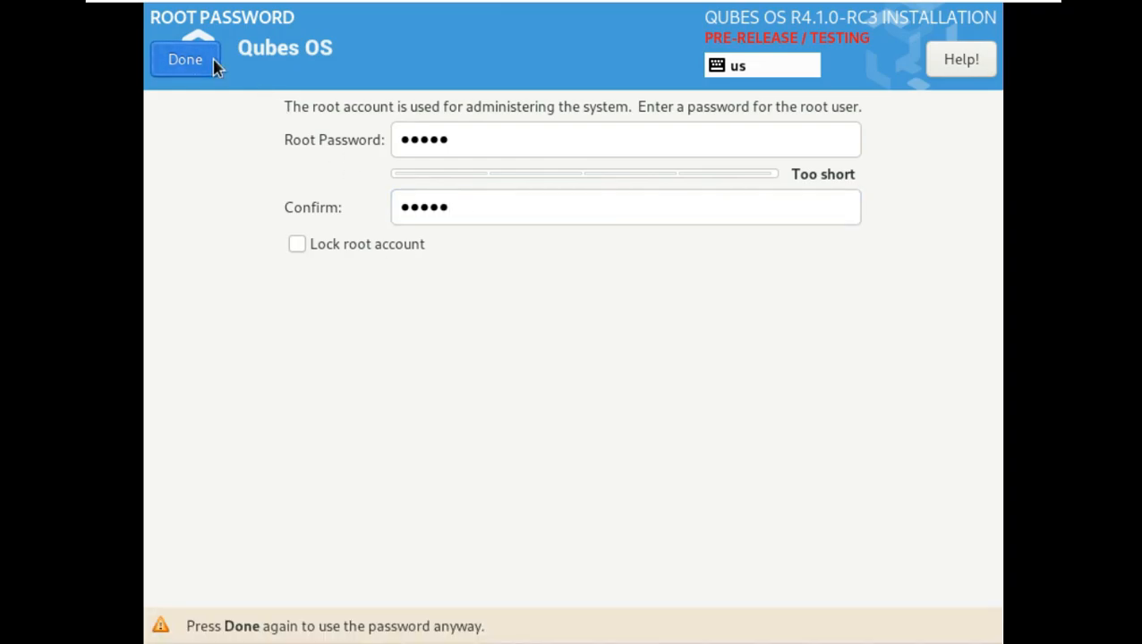
left_click(213, 62)
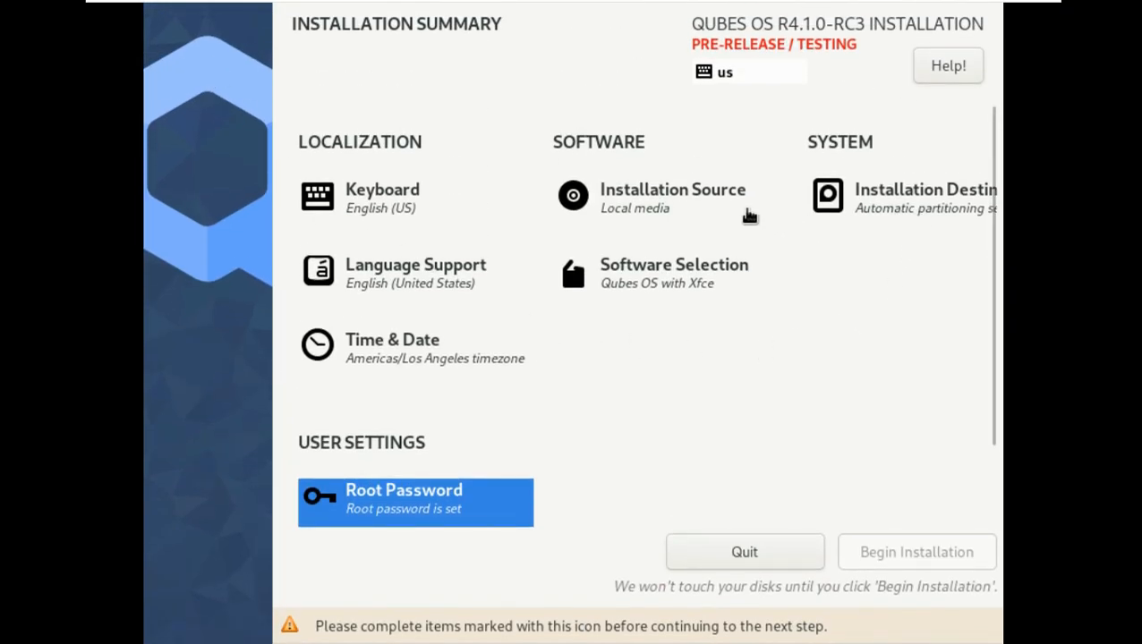
- Create the user account with a user name and confirmed password, accepting the weak-password warning
scroll(626, 394, "down", 2)
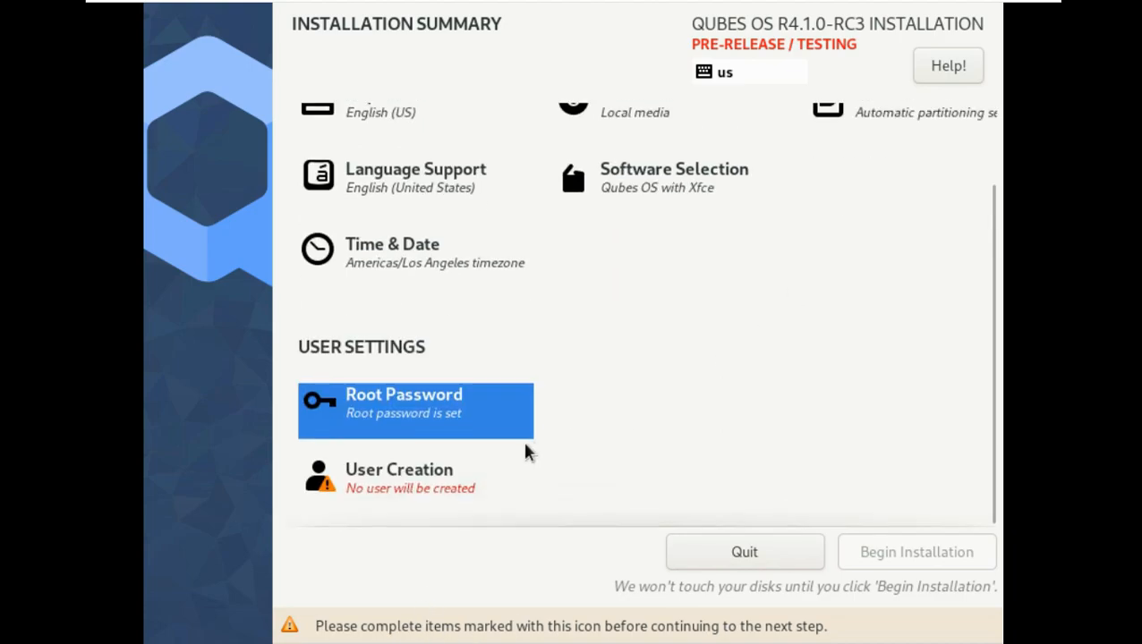
left_click(524, 467)
type("Runboxing")
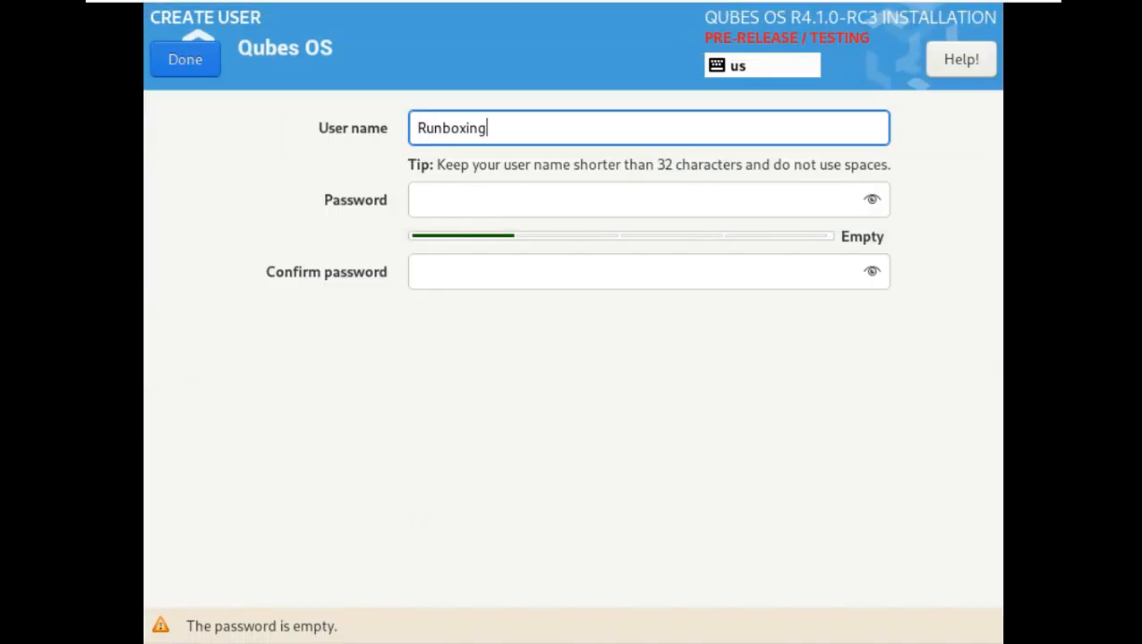
left_click(481, 195)
type("*****")
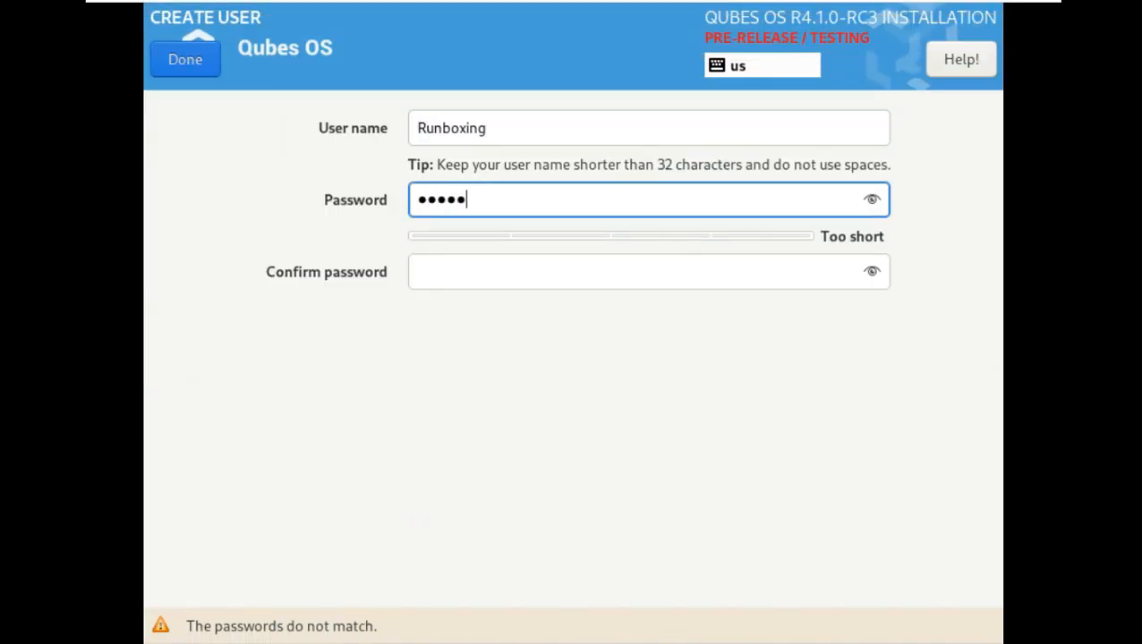
left_click(871, 200)
left_click(872, 272)
left_click(720, 273)
type("12345")
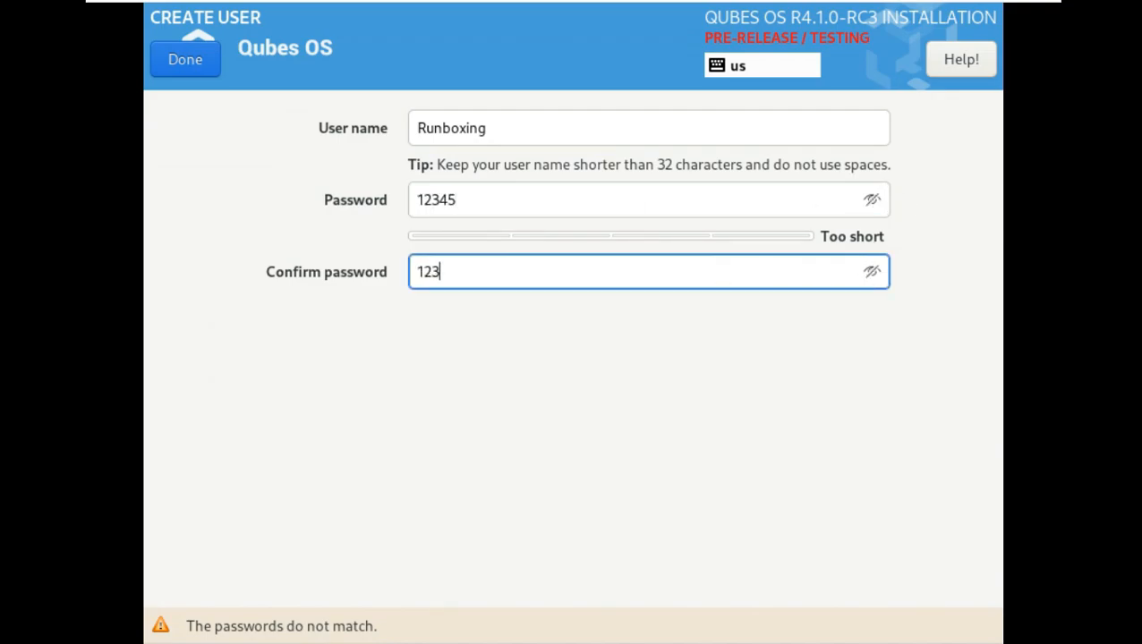
left_click(205, 68)
left_click(207, 68)
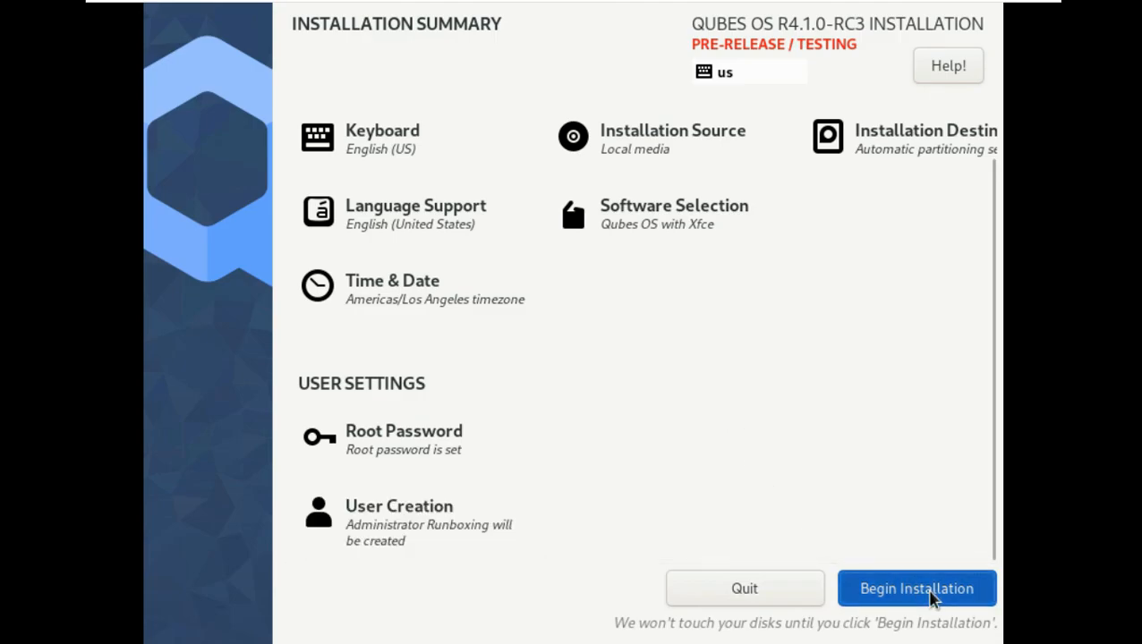
- Install Qubes OS to disk and dismiss the [Dom0] sys-firewall startup error
left_click(931, 598)
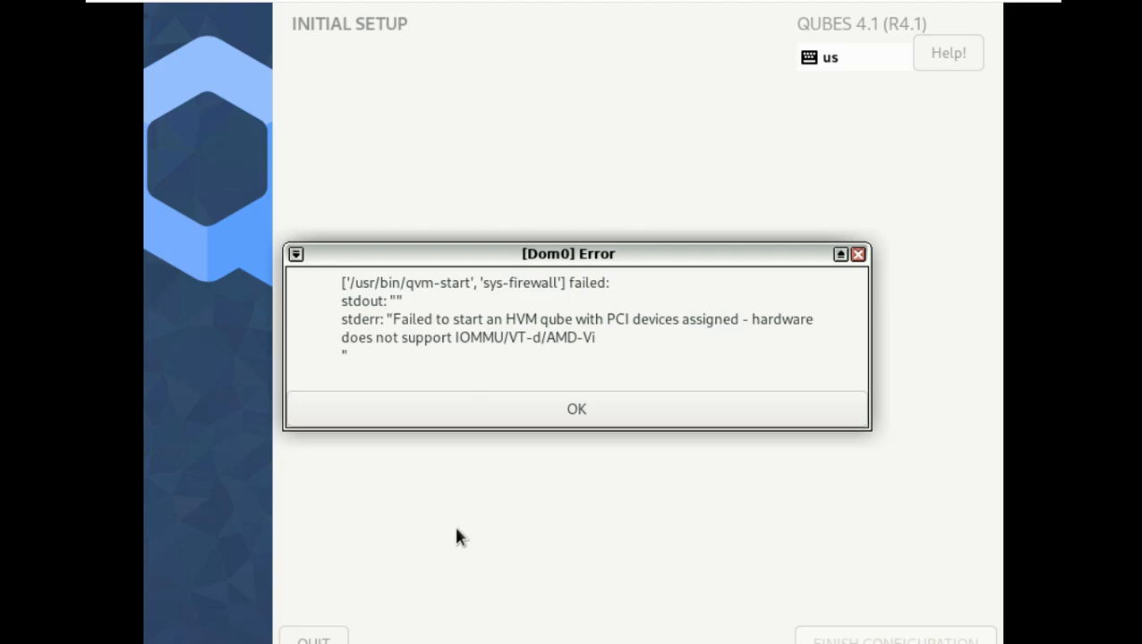
left_click(577, 417)
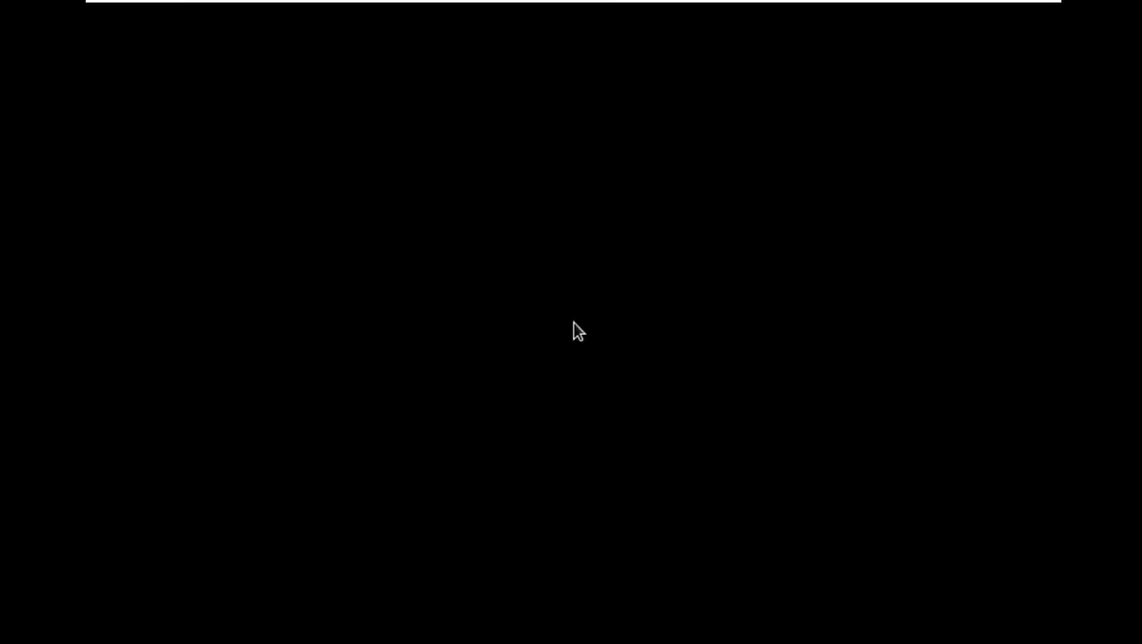
- Enter the account password at the login screen to reach the dom0 desktop
type("*****")
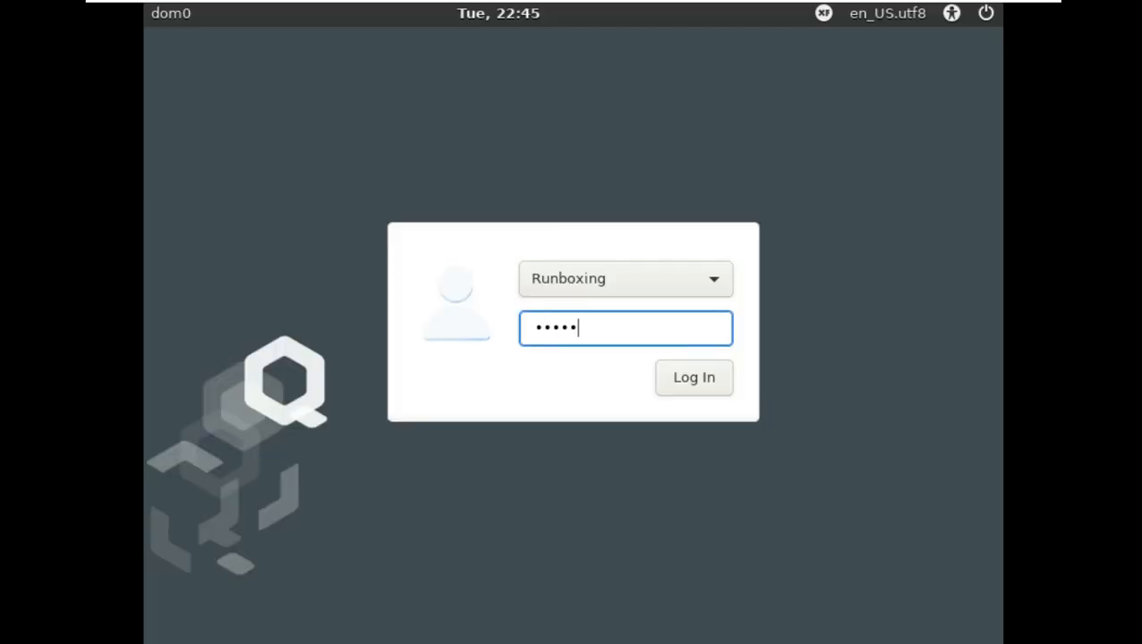
key("Return")
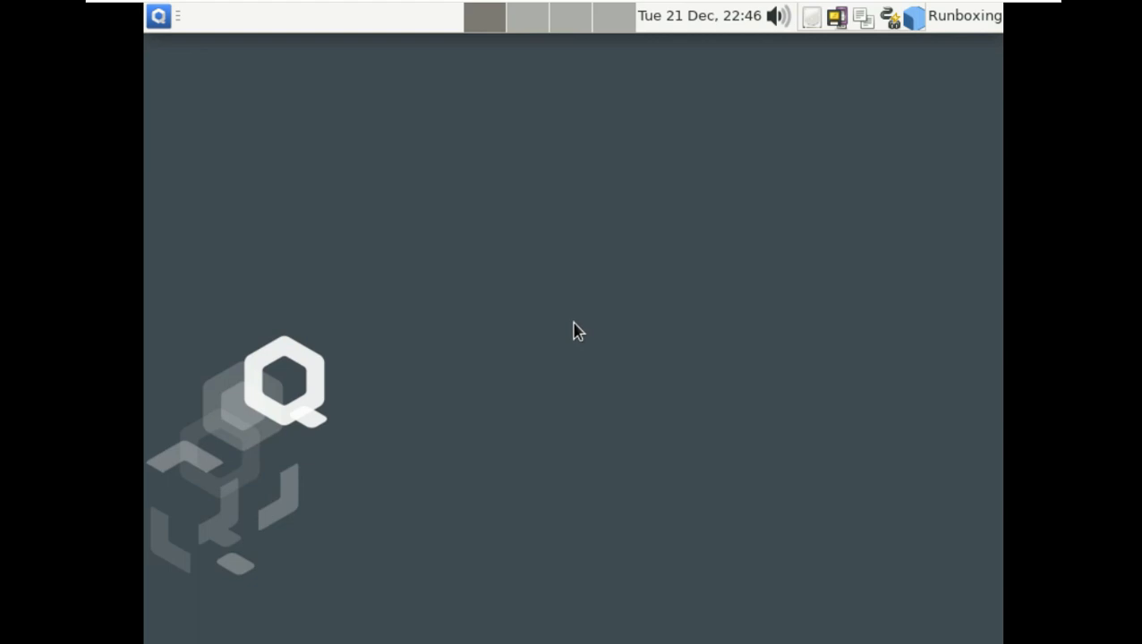
- View and close the About Xfce window, then set VMware to stretch the guest screen
left_click(159, 15)
mouse_move(407, 108)
left_click(475, 106)
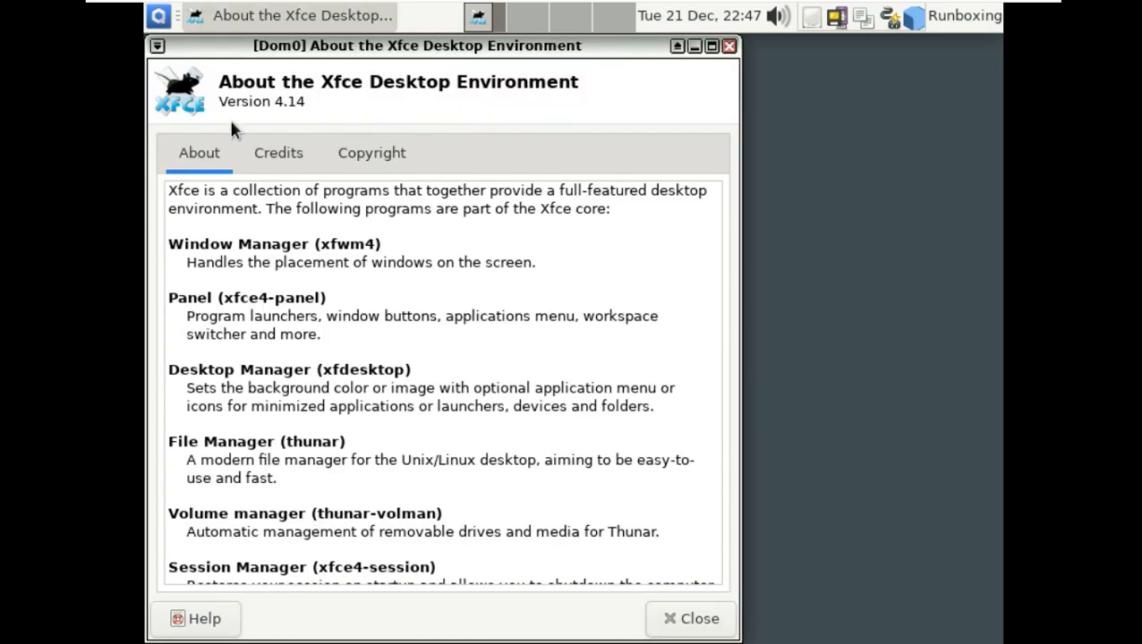
left_click(729, 45)
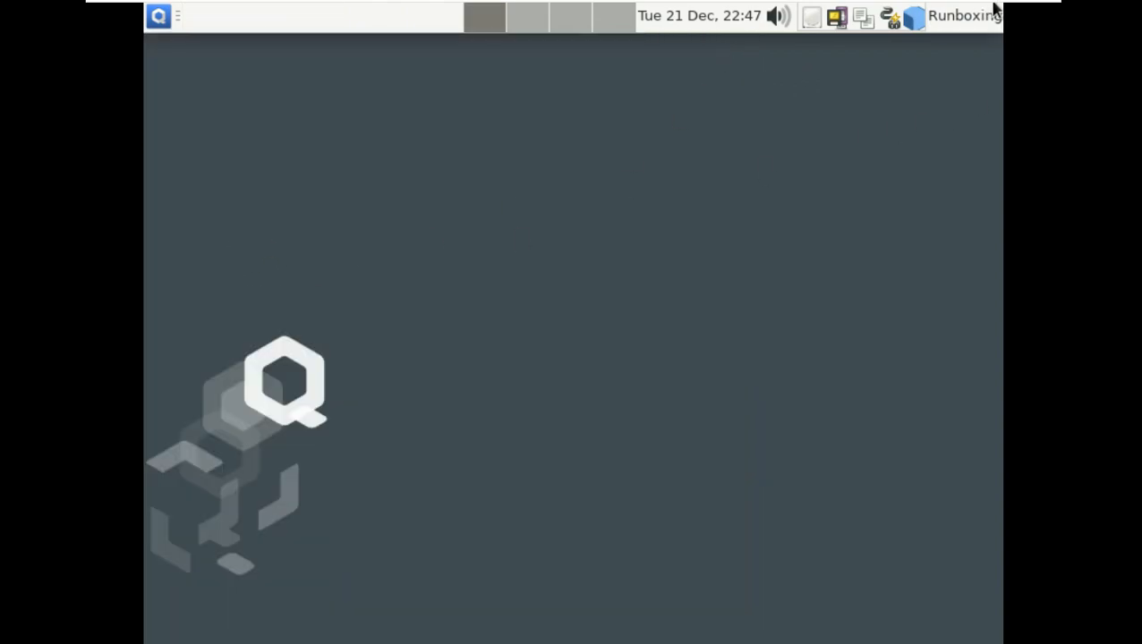
mouse_move(998, 9)
left_click(705, 12)
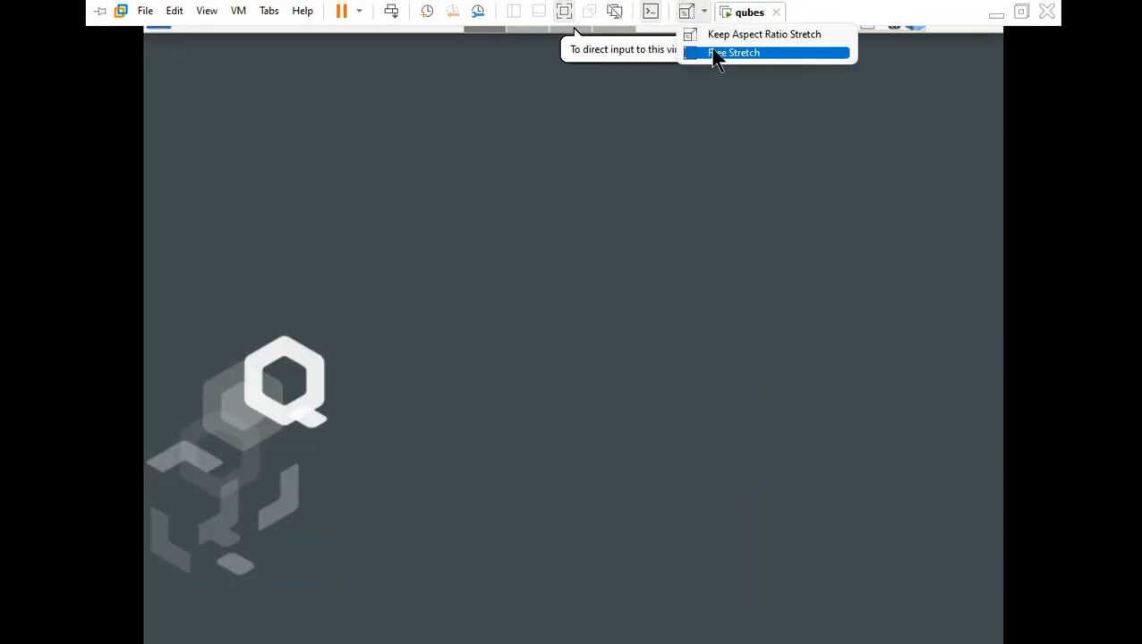
left_click(716, 54)
- In Display settings, choose the 1360x768 resolution and apply it
left_click(19, 15)
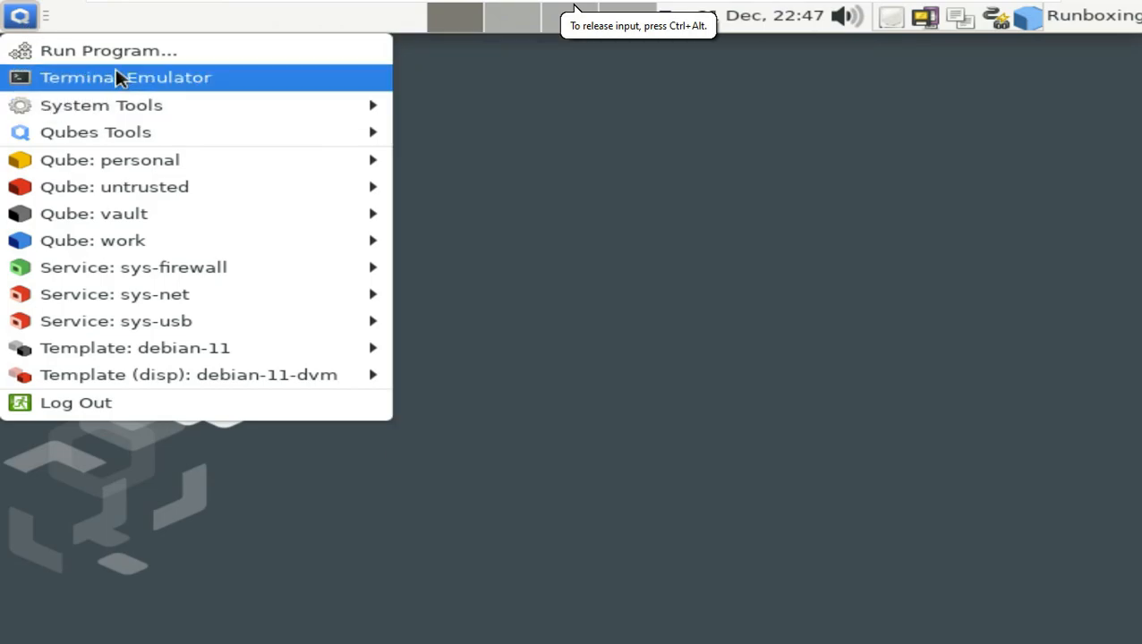
mouse_move(138, 108)
left_click(533, 289)
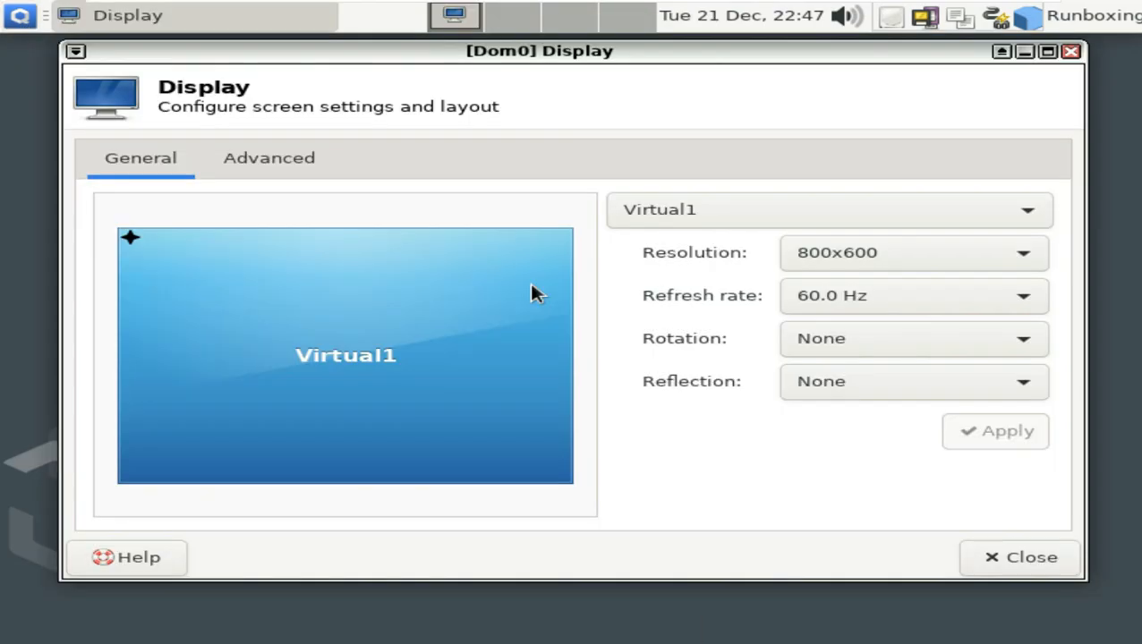
left_click(943, 256)
scroll(790, 519, "down", 2)
left_click(790, 515)
left_click(1004, 437)
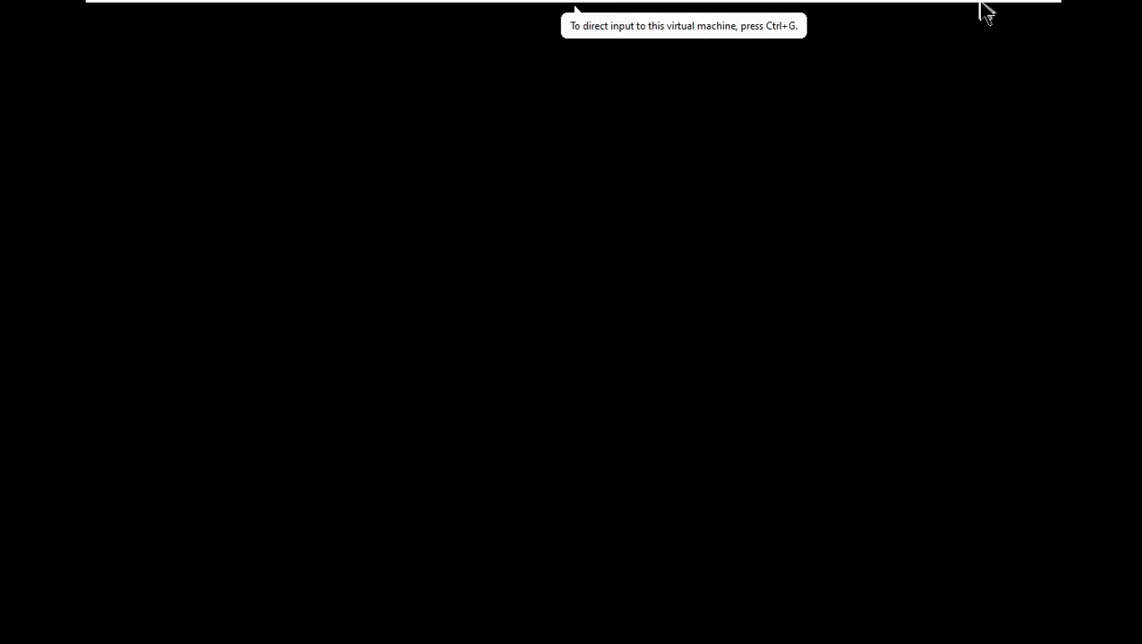
- Switch the Display resolution to 1366x768 instead and apply it
left_click(704, 12)
left_click(718, 52)
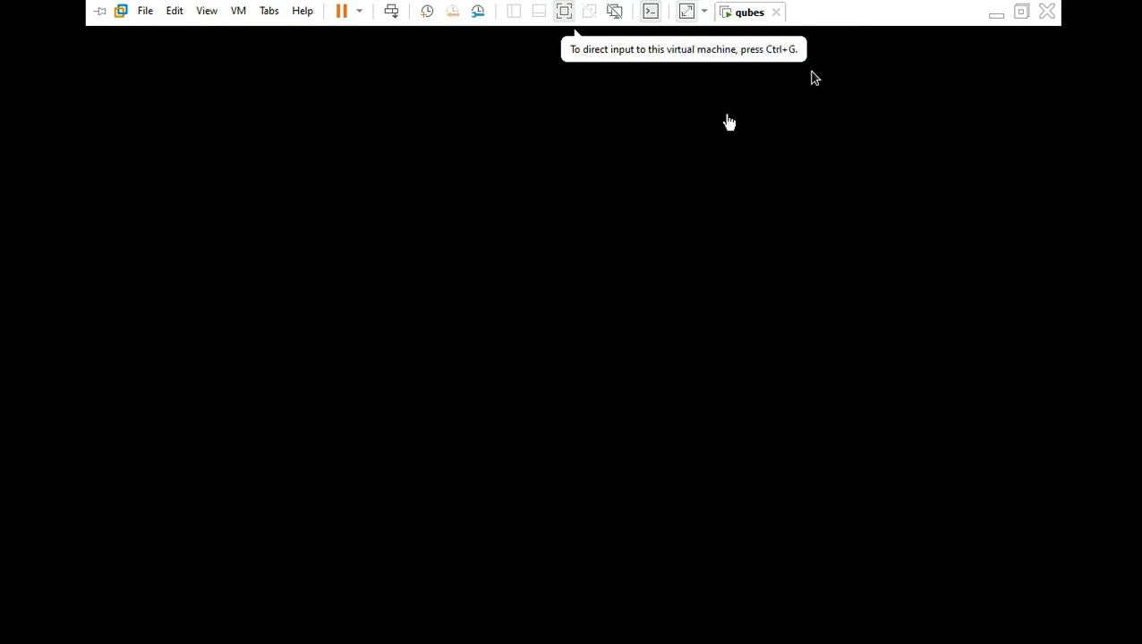
left_click(734, 354)
left_click(782, 268)
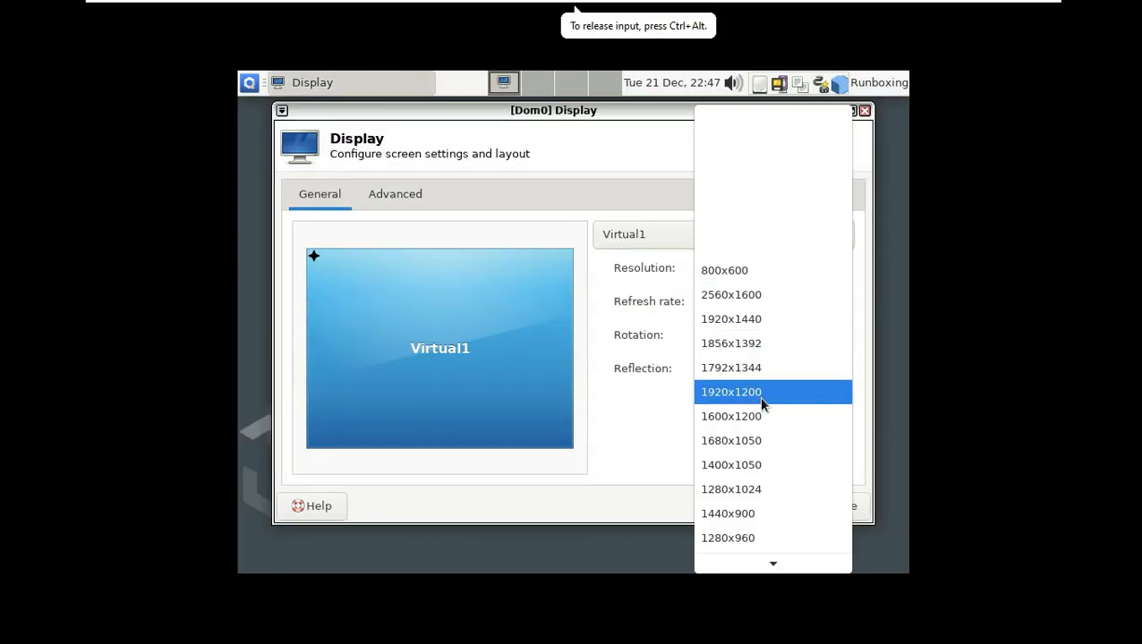
scroll(760, 421, "down", 3)
left_click(767, 473)
left_click(831, 414)
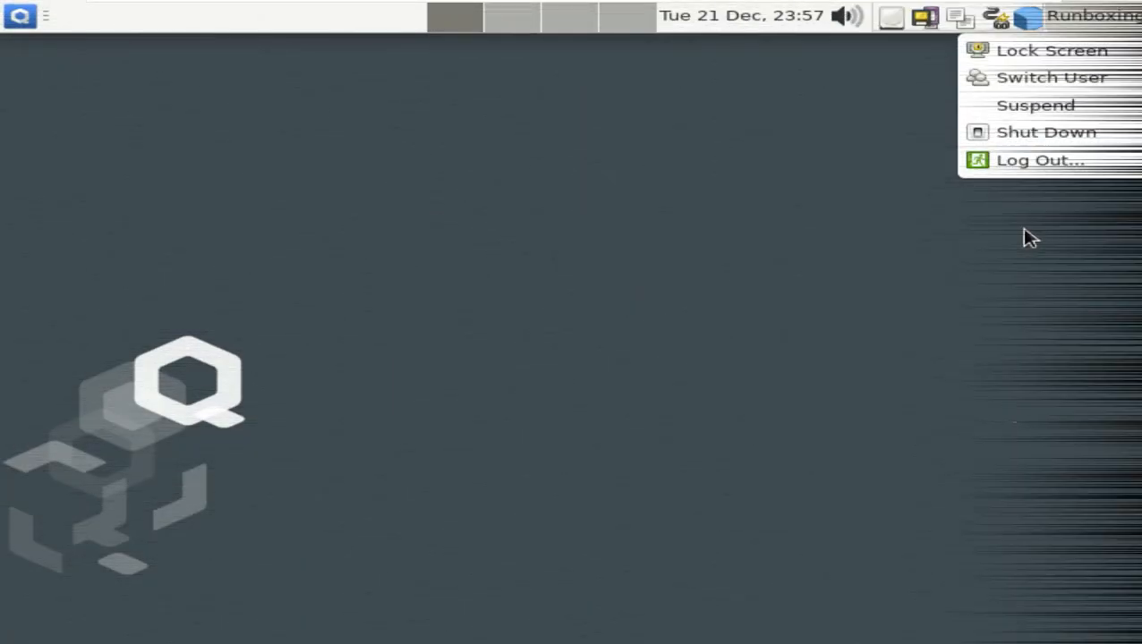
- Check the tray popups: running qubes' RAM/CPU, power options, audio inputs, disk usage and calendar
left_click(1029, 18)
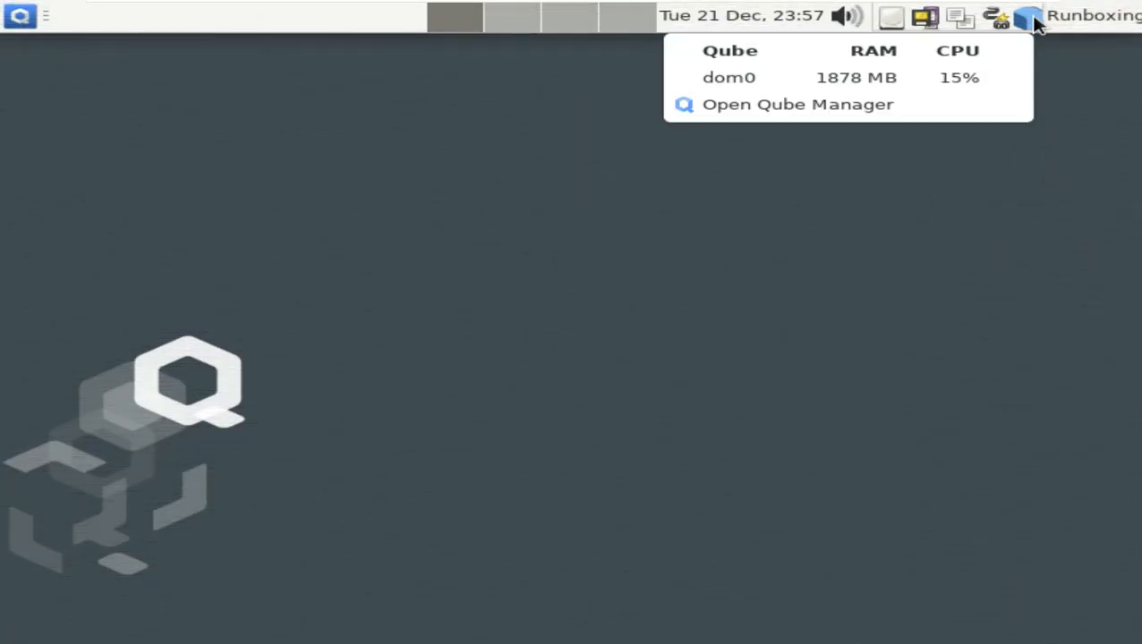
left_click(874, 325)
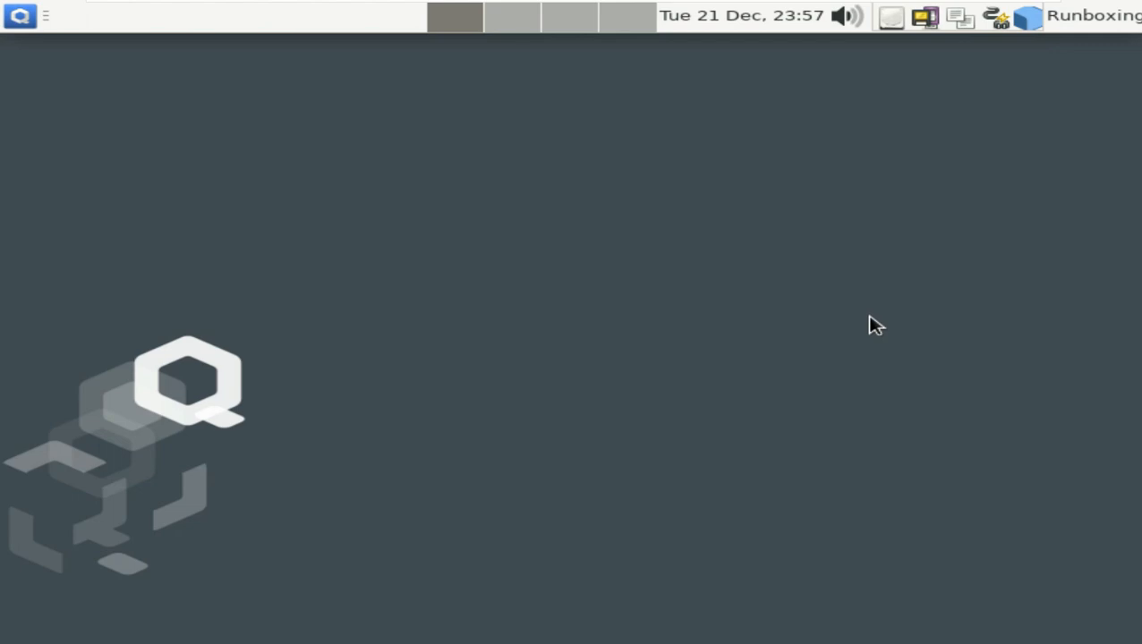
left_click(1002, 27)
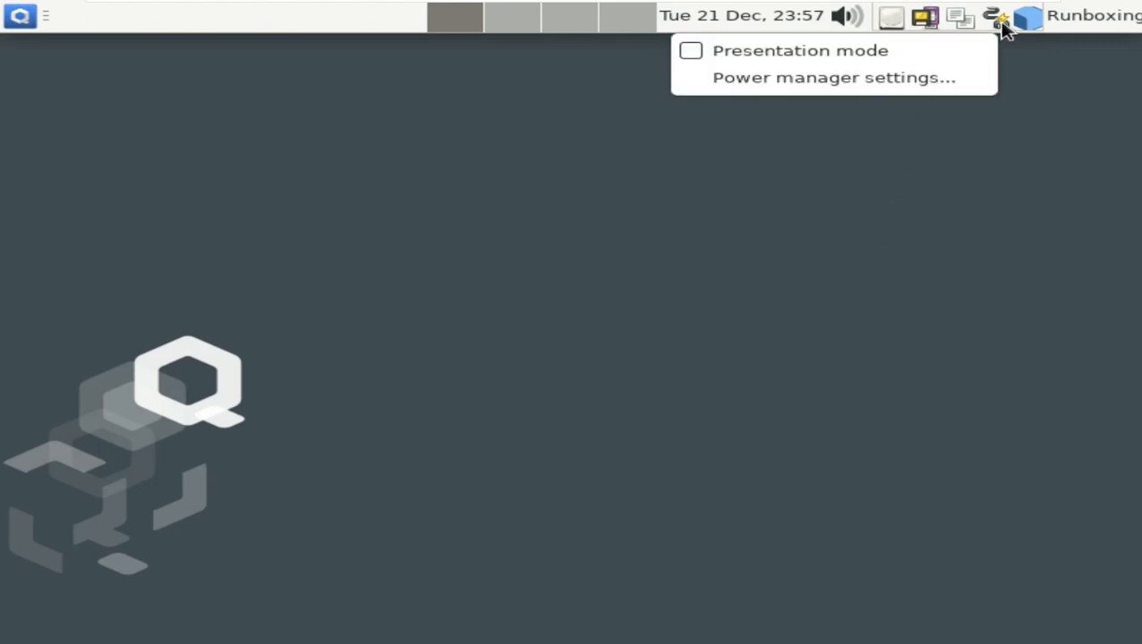
left_click(981, 235)
left_click(927, 19)
left_click(973, 331)
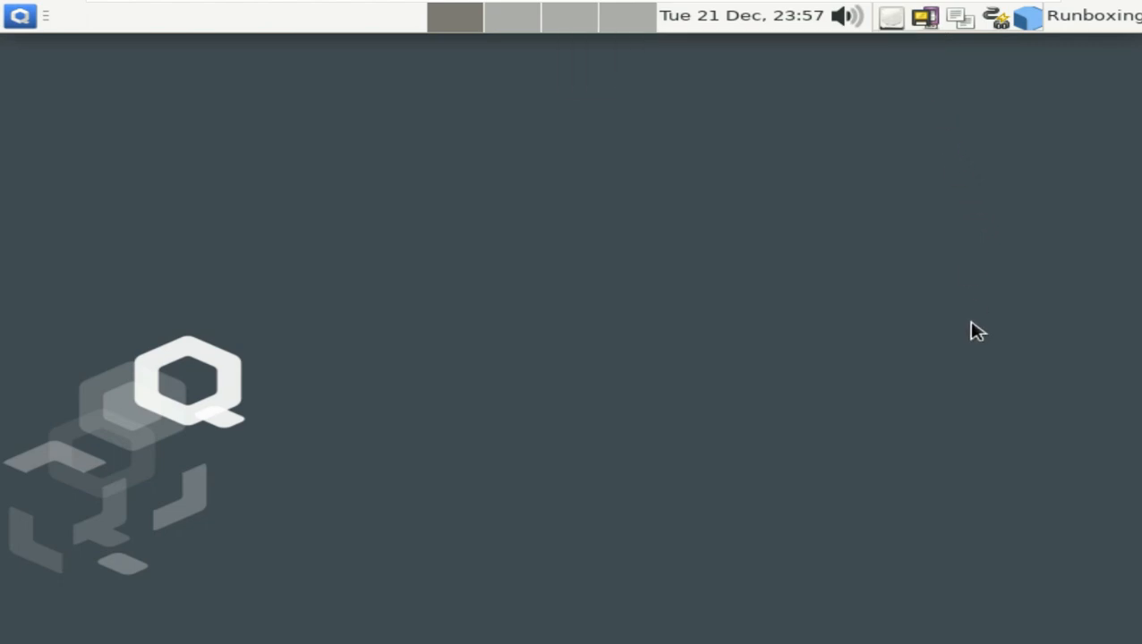
left_click(892, 19)
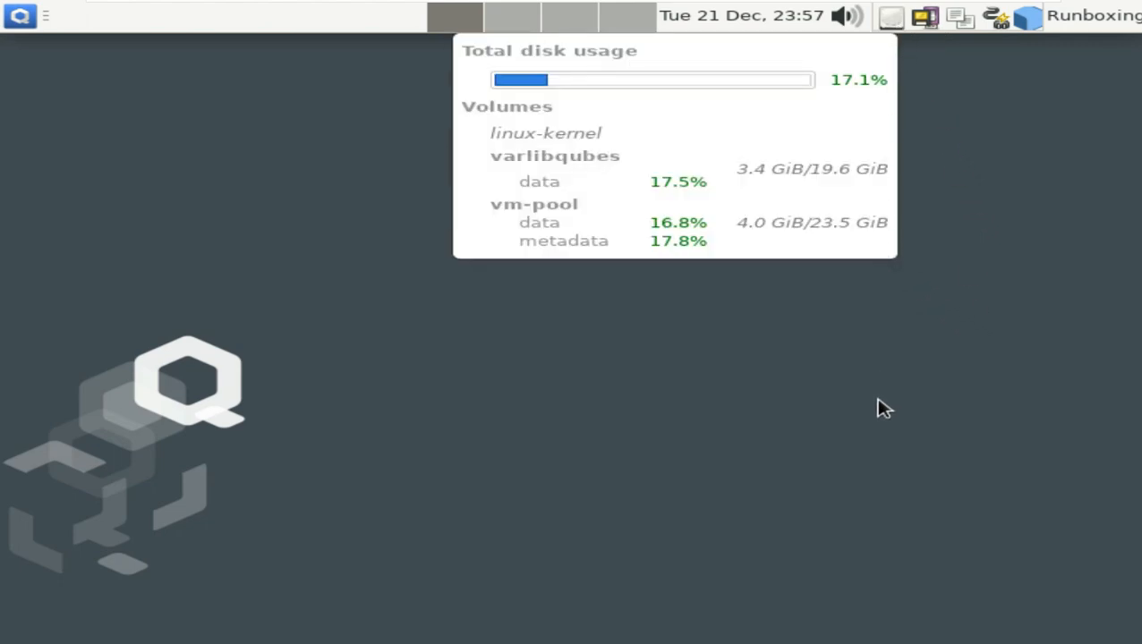
left_click(843, 383)
left_click(794, 25)
left_click(626, 253)
- Run neofetch in a dom0 terminal, find it is not installed, and close the terminal
left_click(12, 25)
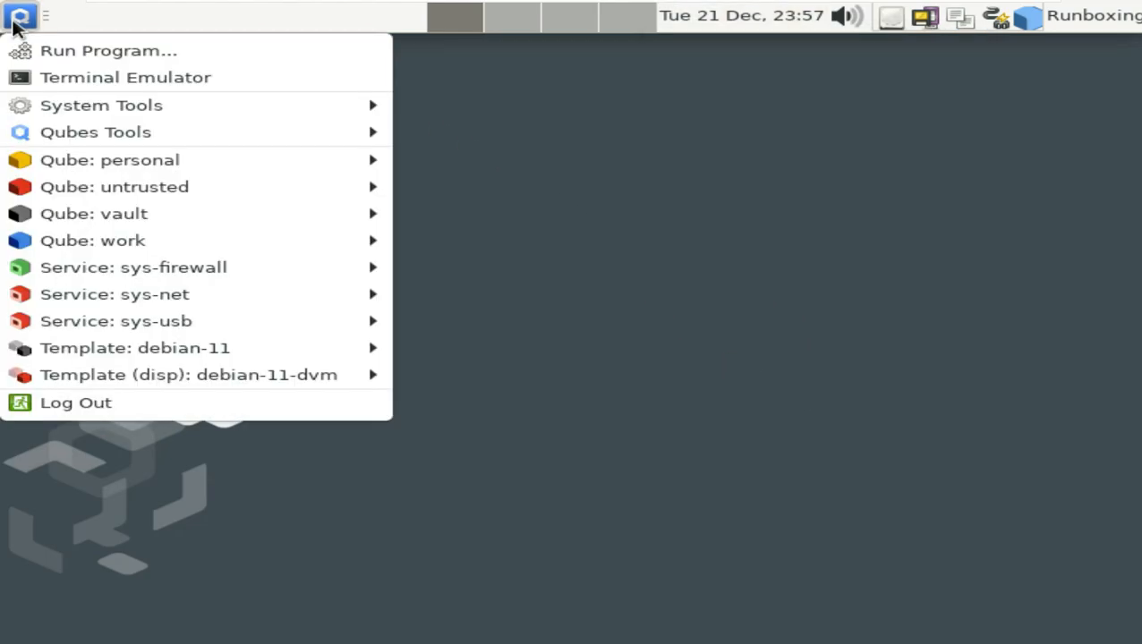
left_click(109, 78)
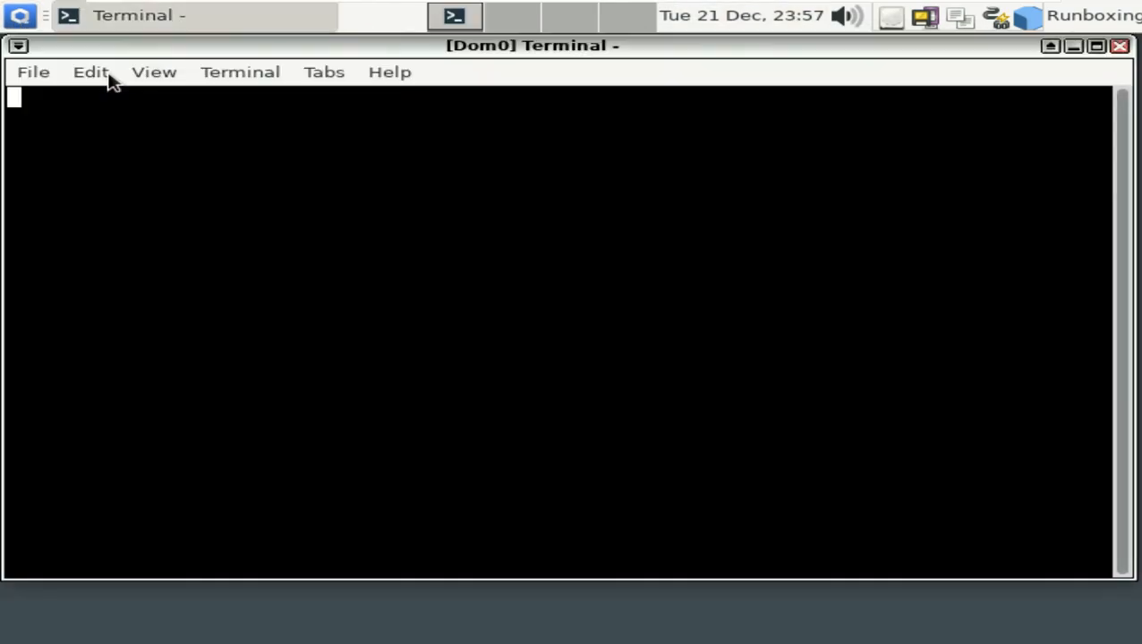
type("neofetch")
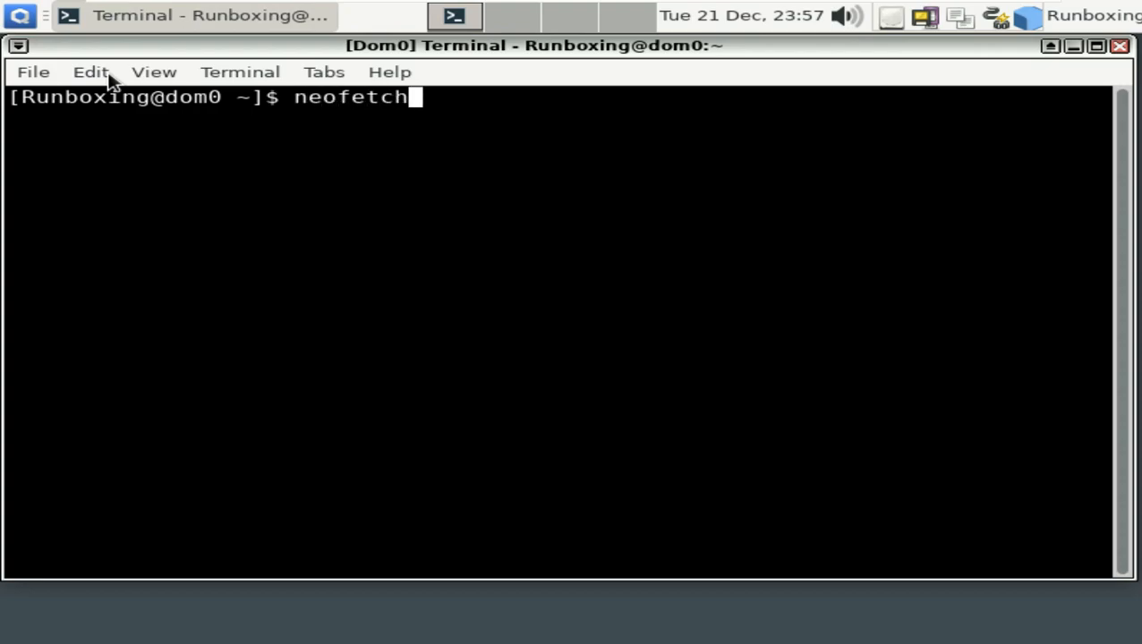
key("Return")
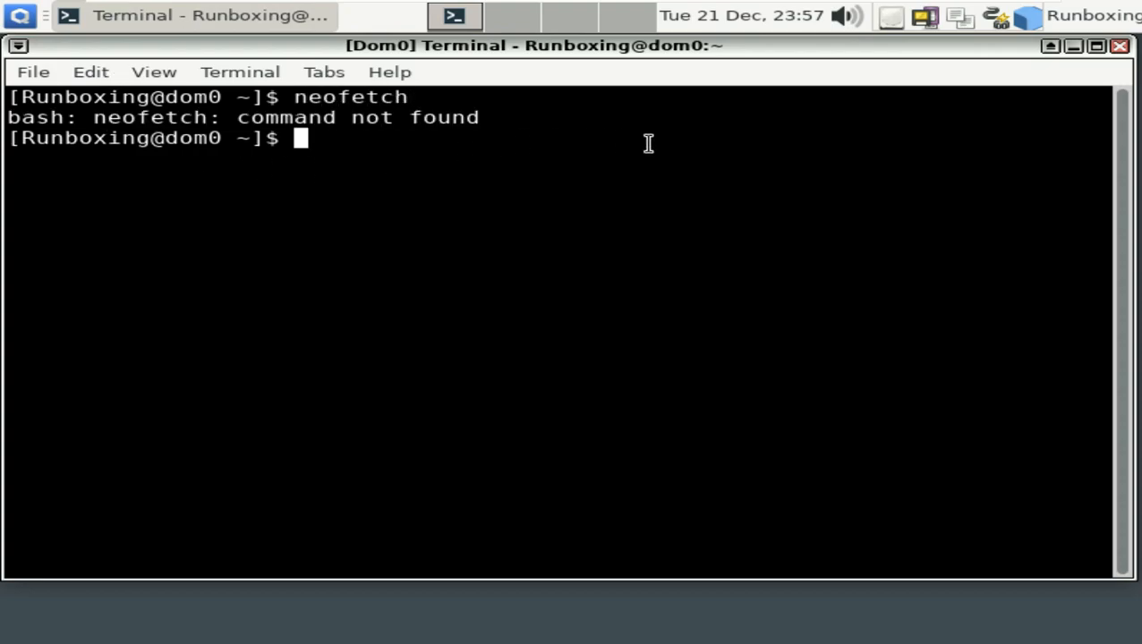
left_click(1120, 46)
- Open the Appearance settings from the Xfce Settings Manager
left_click(13, 26)
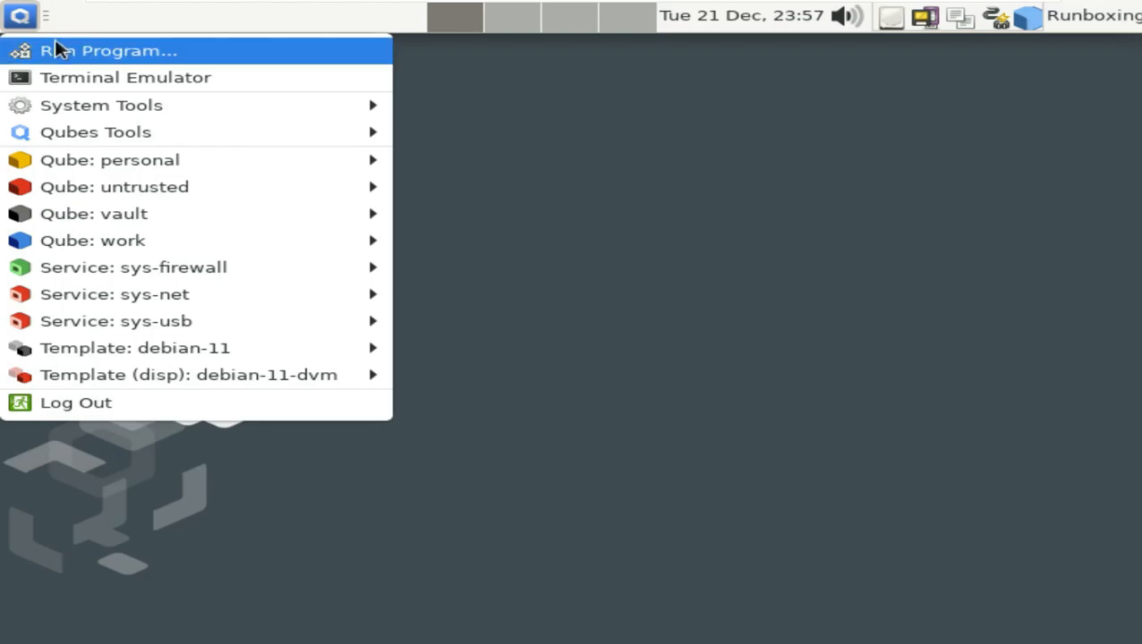
mouse_move(106, 100)
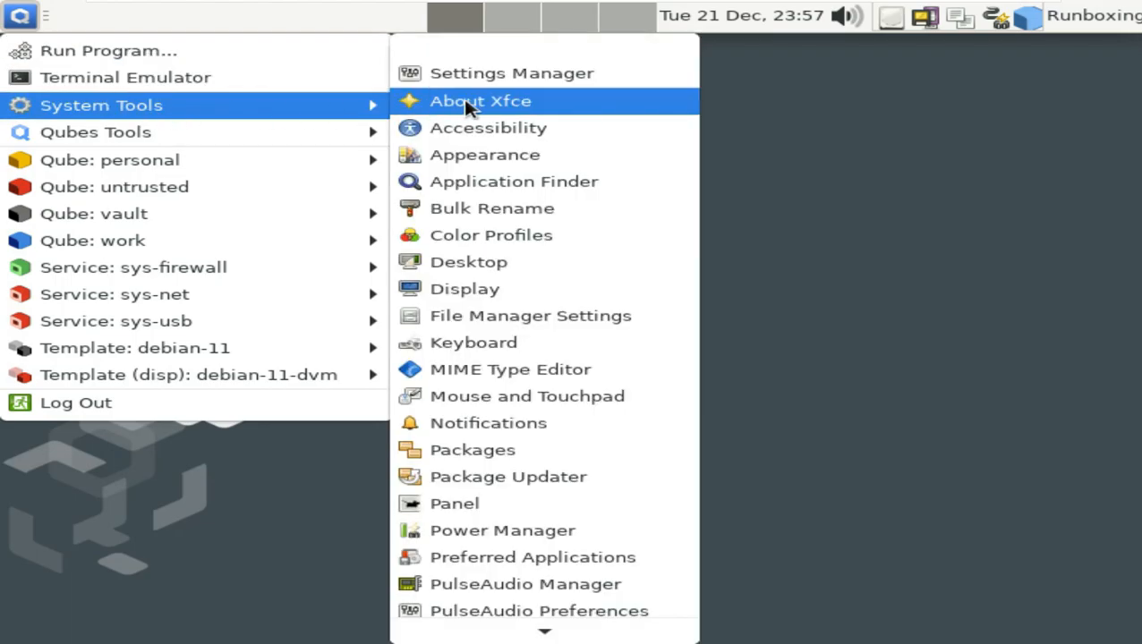
left_click(499, 75)
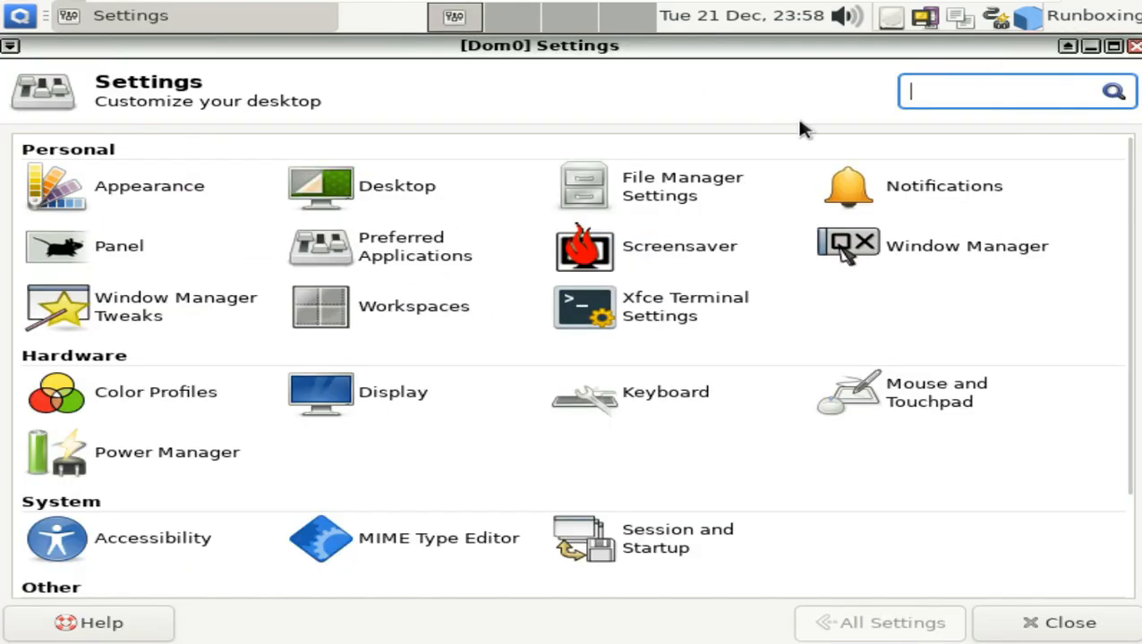
left_click(157, 185)
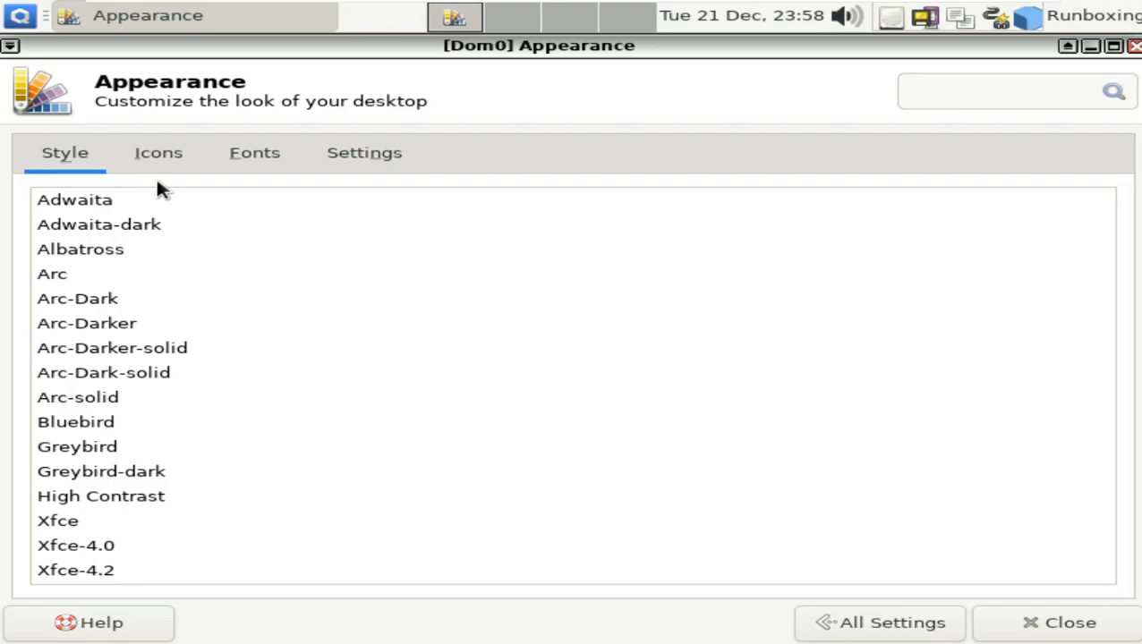
- Preview Adwaita-dark, revert to Adwaita, browse the Icons, Fonts and Settings tabs, then close
left_click(165, 221)
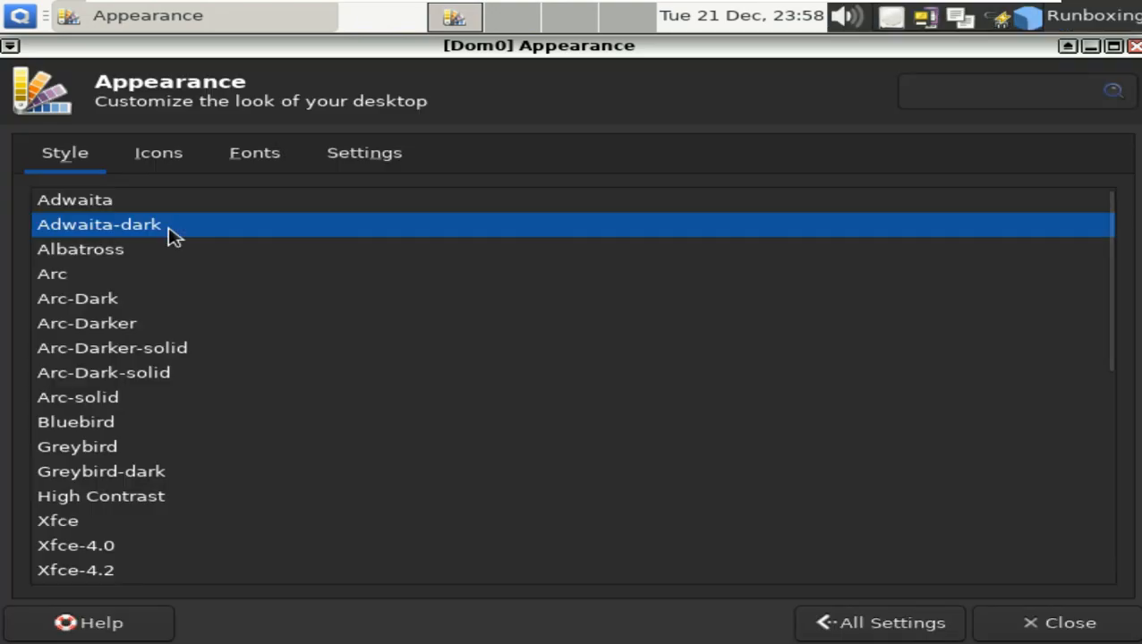
left_click(157, 208)
left_click(166, 159)
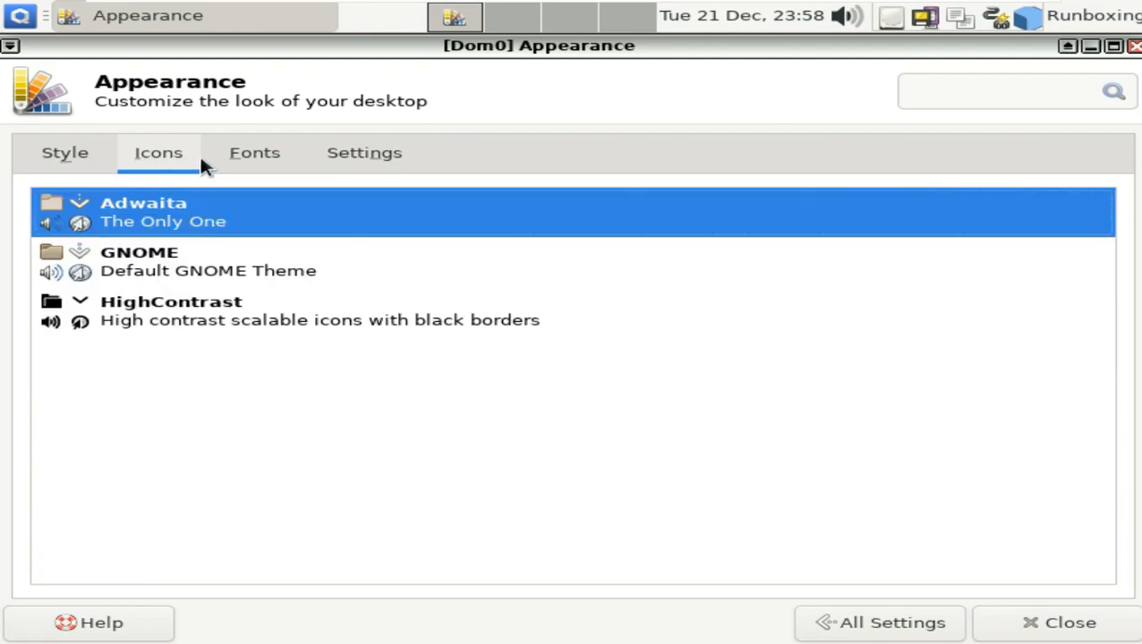
left_click(237, 159)
left_click(373, 156)
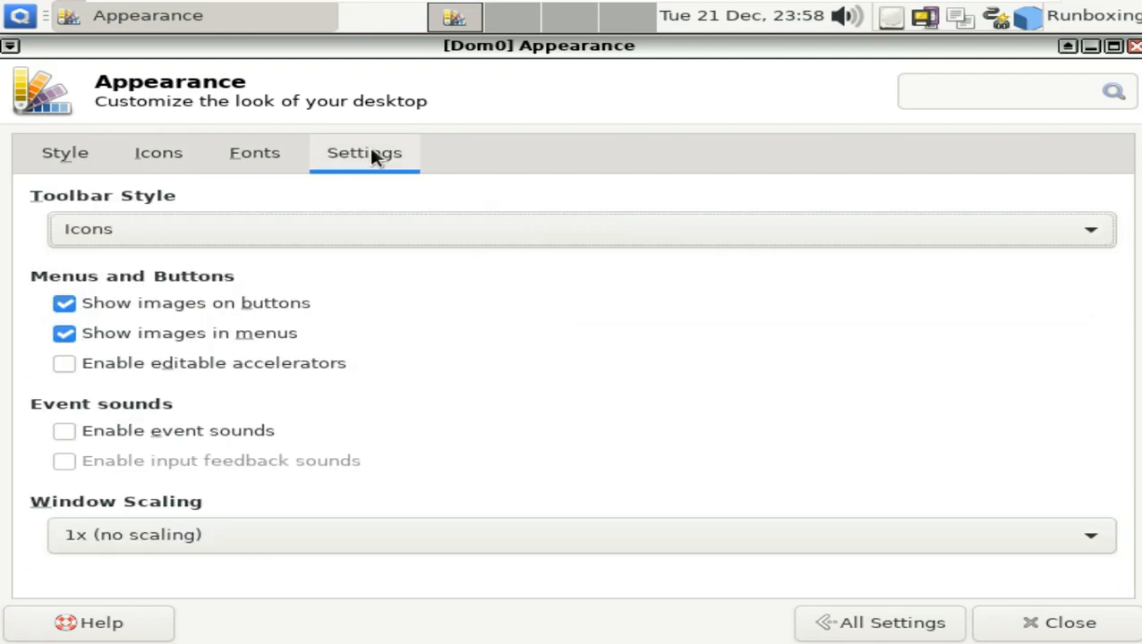
left_click(1132, 46)
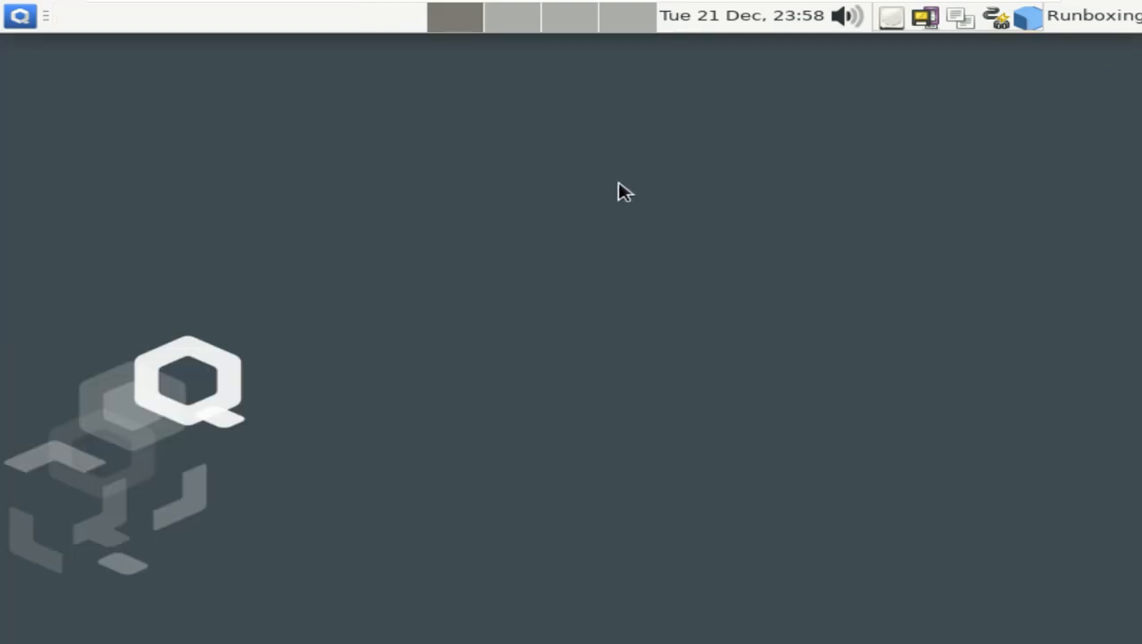
- View the About Xfce information and close it
left_click(20, 15)
mouse_move(101, 105)
left_click(606, 107)
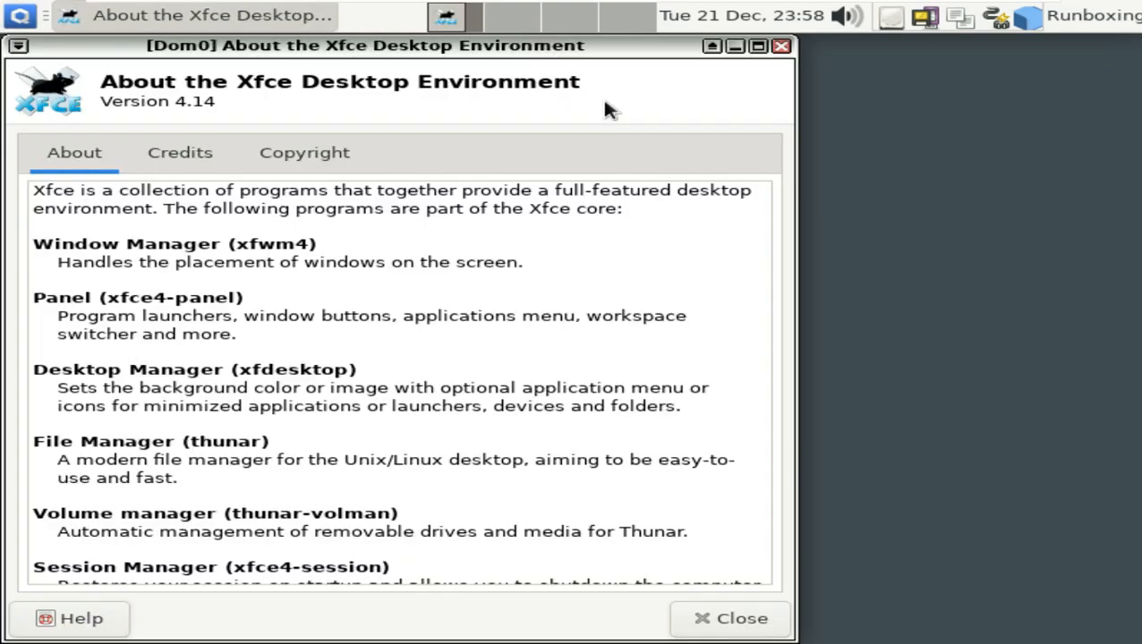
left_click(780, 46)
- Open Desktop settings, try the orange flower wallpaper, and look through the Menus and Icons tabs
left_click(19, 15)
mouse_move(129, 103)
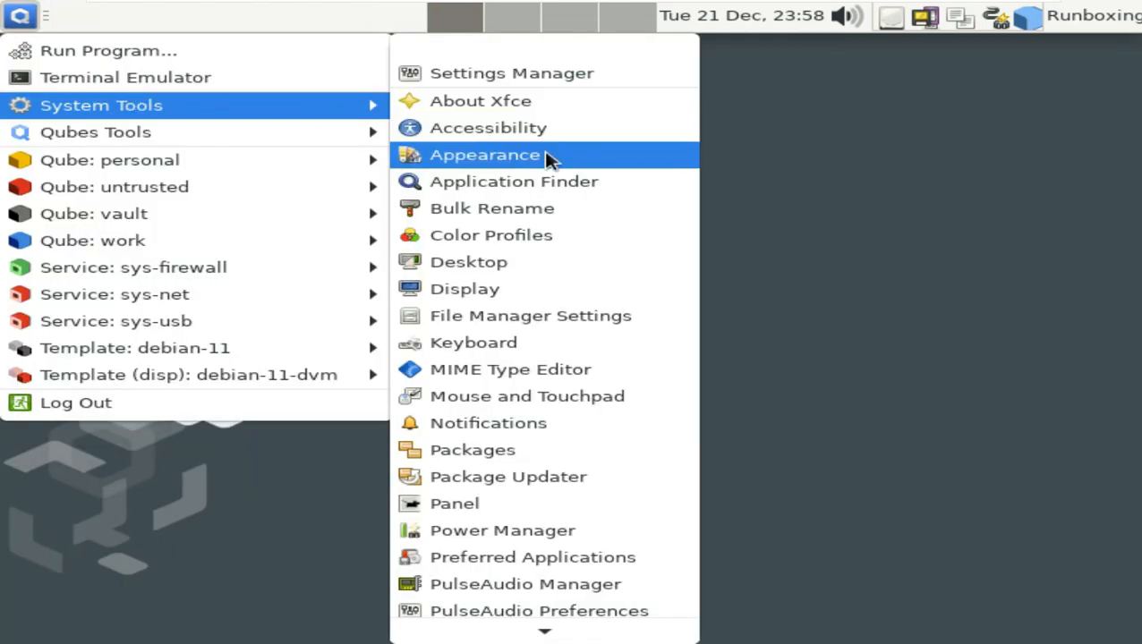
scroll(561, 181, "down", 1)
left_click(561, 235)
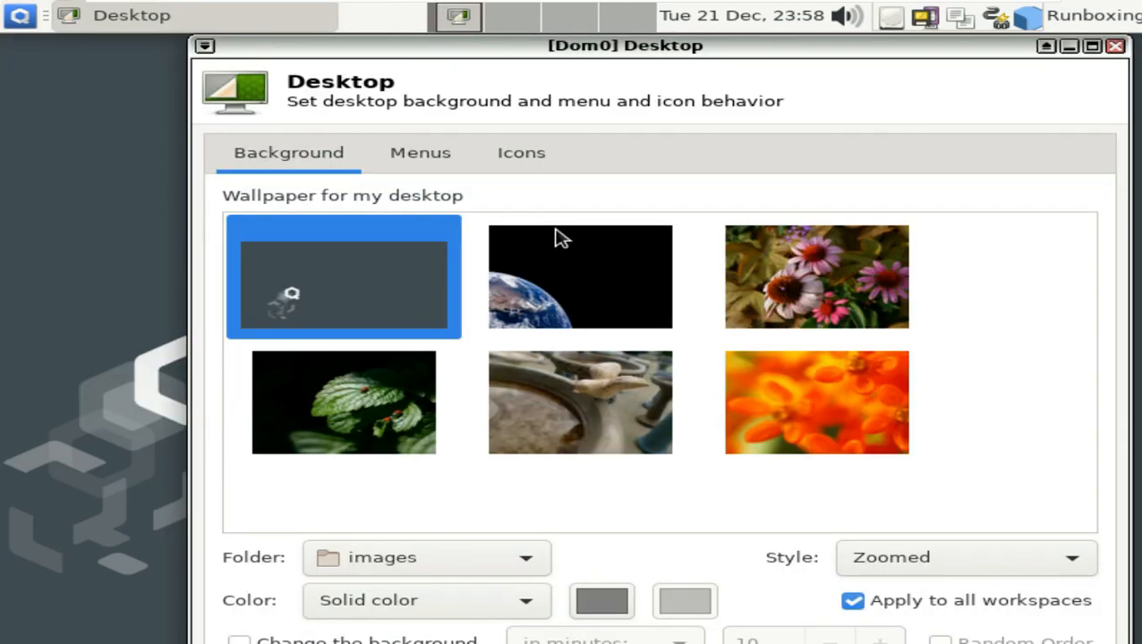
left_click(800, 401)
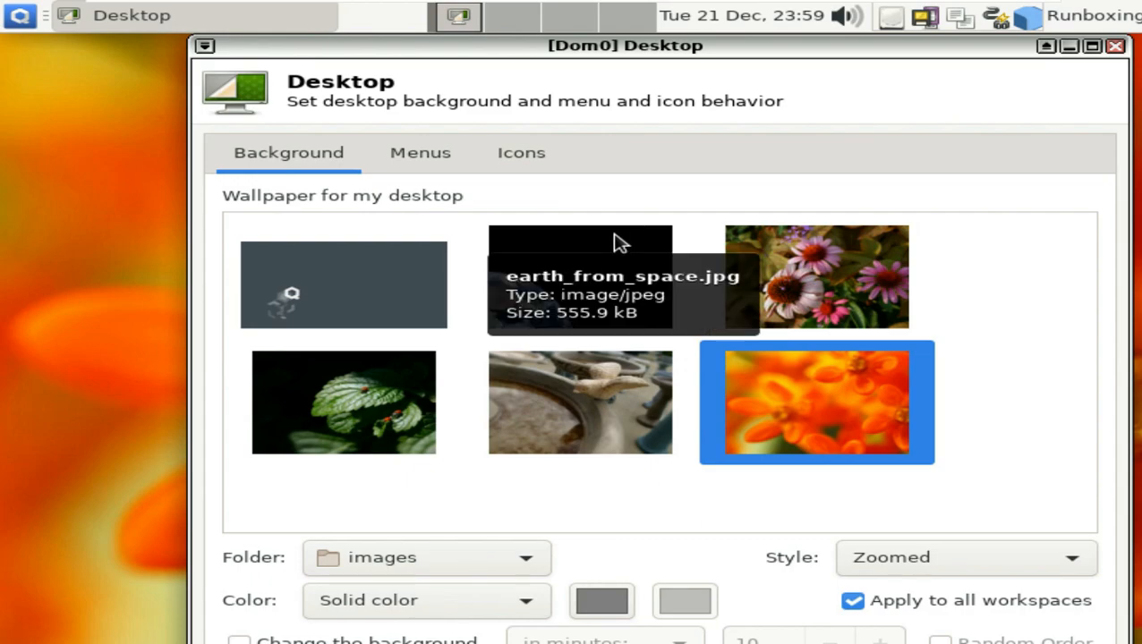
left_click(416, 152)
left_click(530, 157)
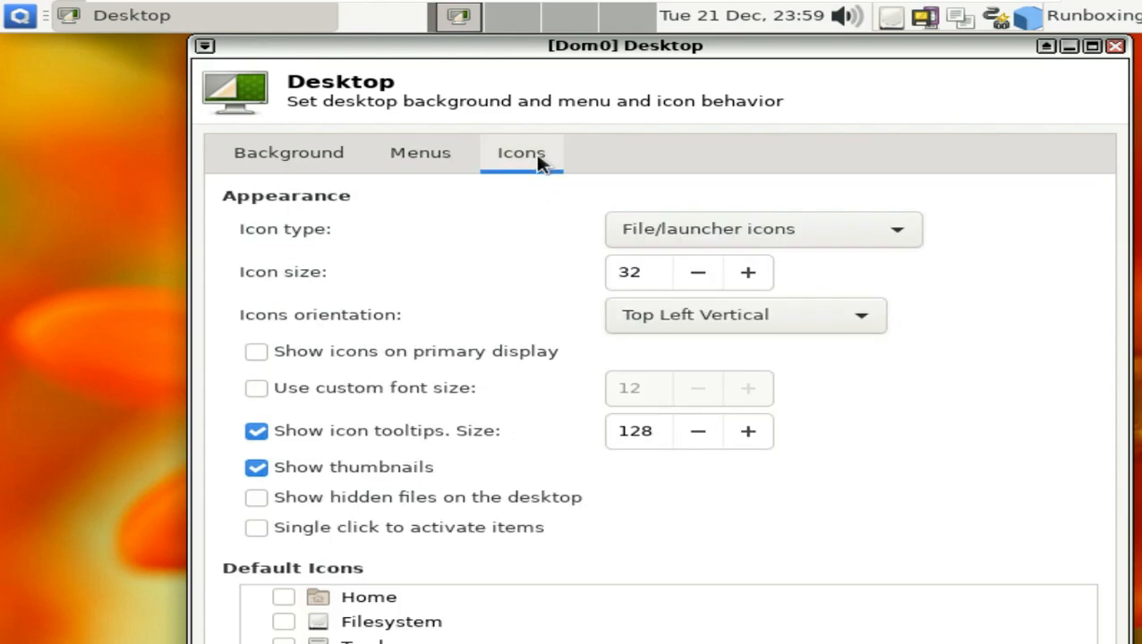
left_click(308, 154)
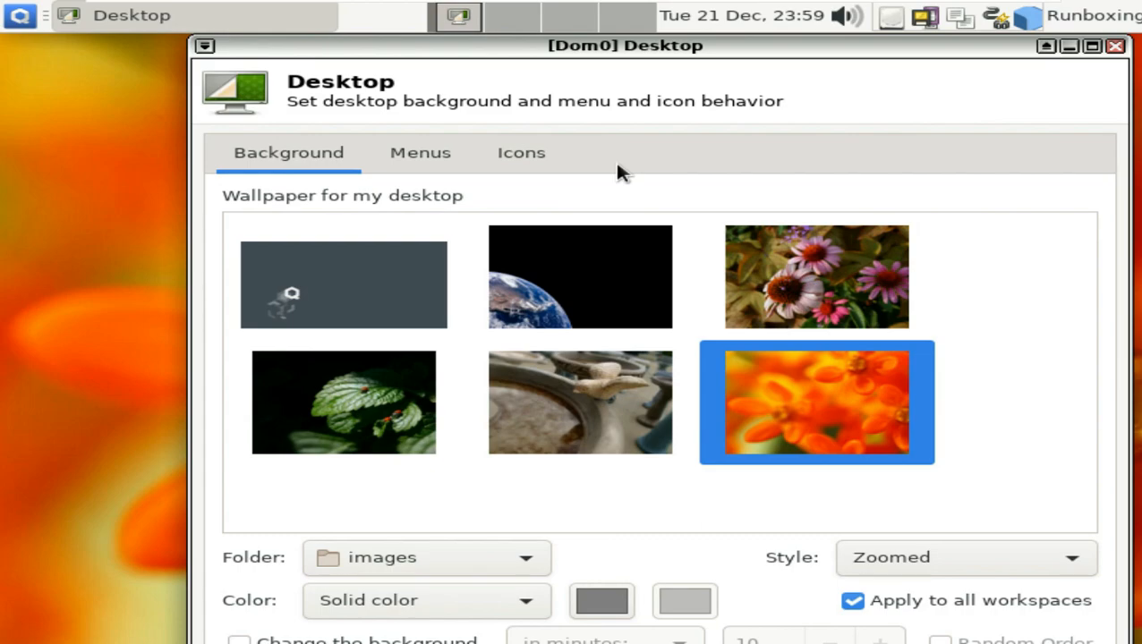
- Show Filesystem, Trash and Removable Devices icons on the desktop
left_click(512, 163)
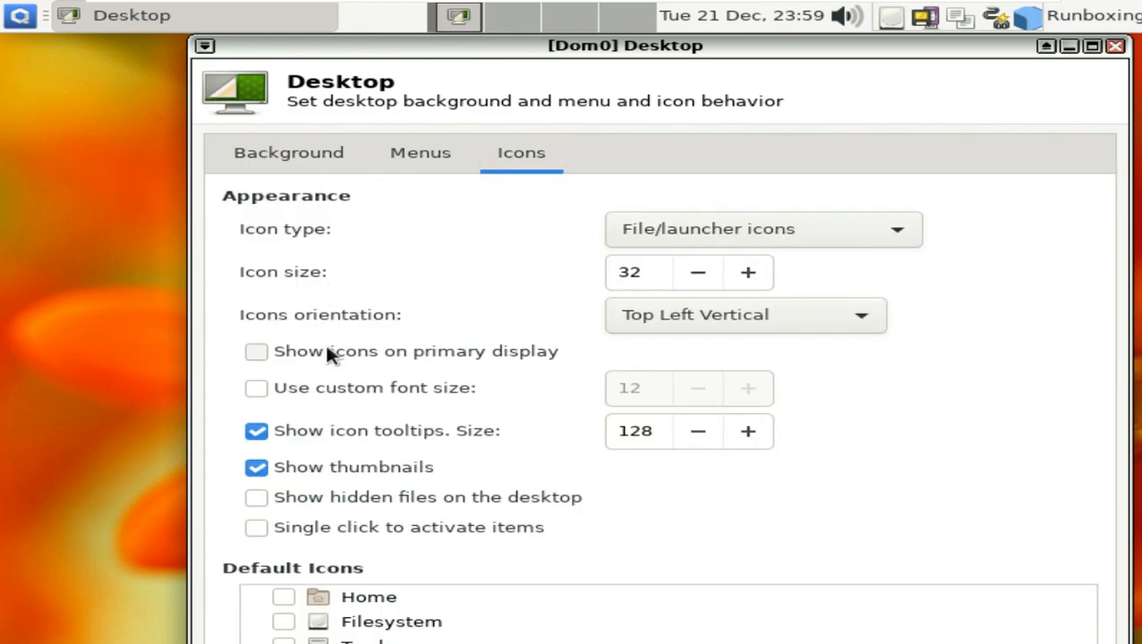
scroll(401, 590, "down", 1)
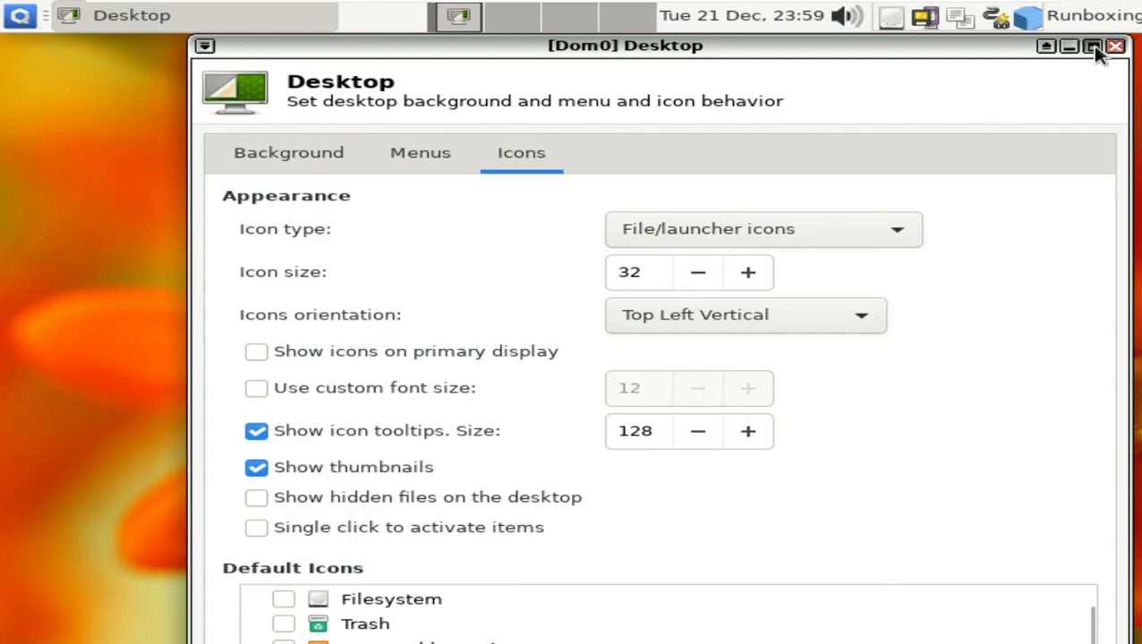
left_click(283, 599)
left_click(283, 623)
left_click(282, 641)
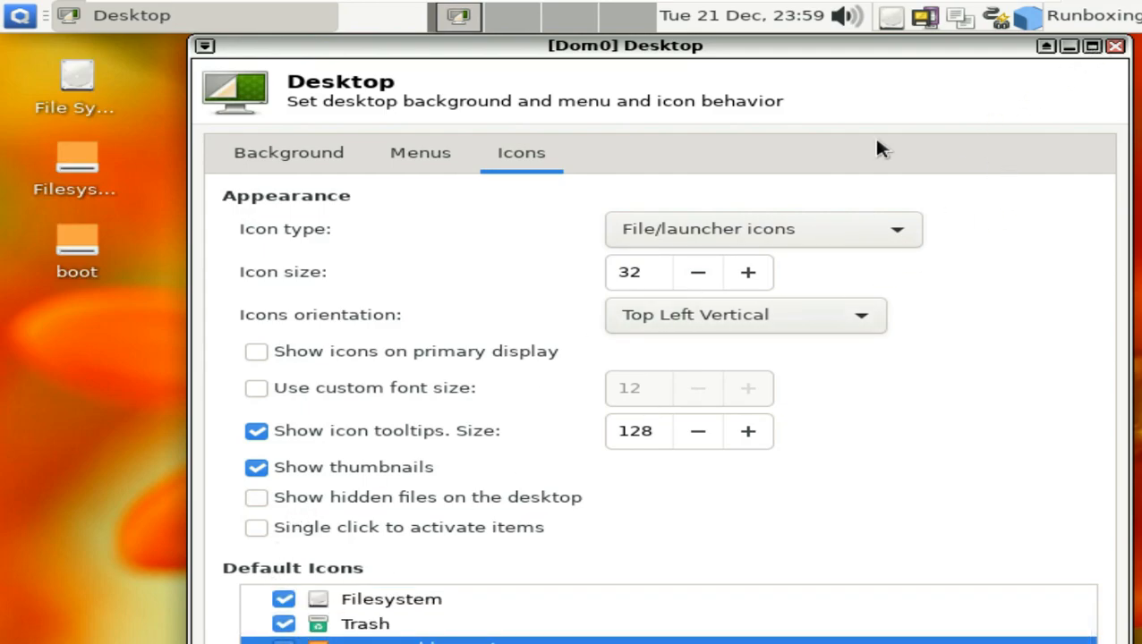
- Set the pink coneflower photo as the wallpaper and close Desktop settings
left_click(285, 155)
left_click(841, 303)
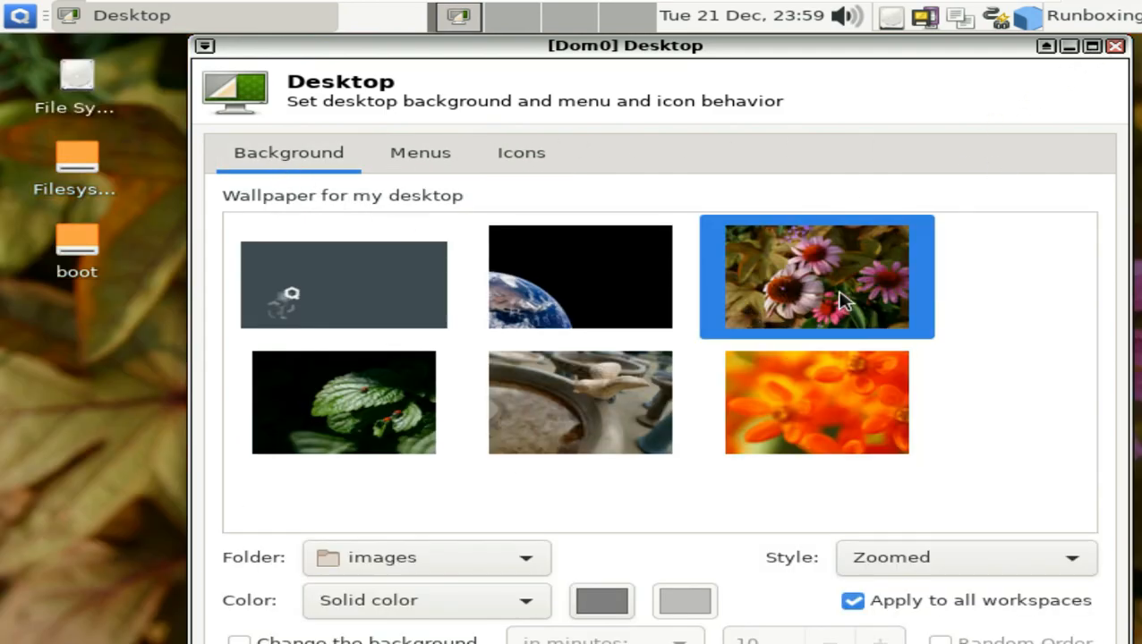
left_click(1113, 47)
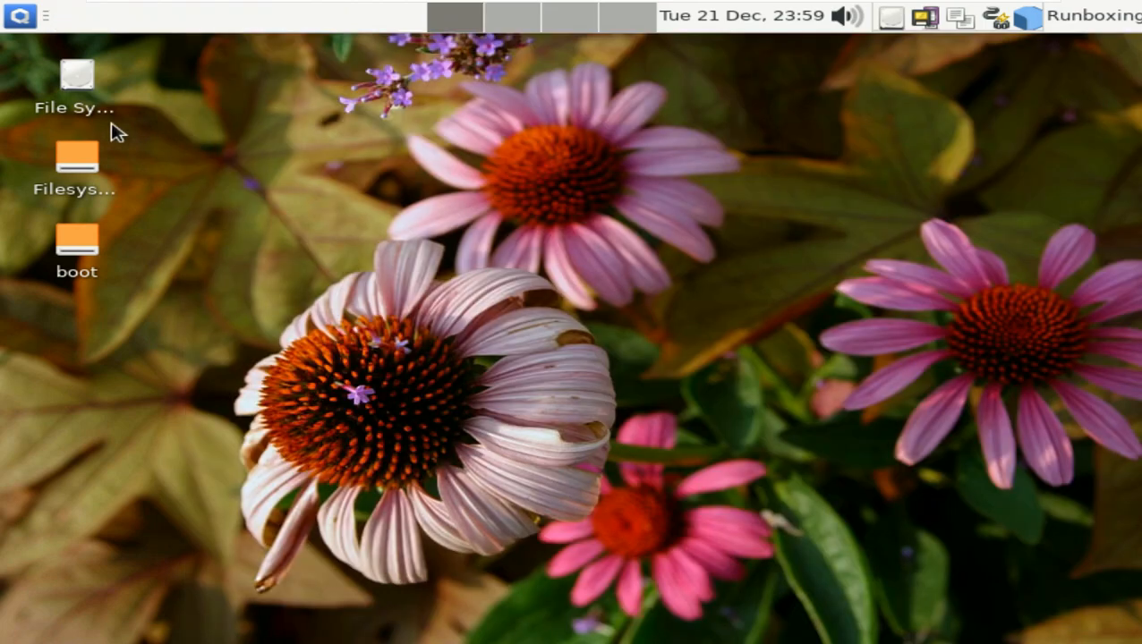
right_click(75, 93)
- Open the File System in Thunar maximized, confirm version 1.8.16 in About, then close the window
left_click(115, 108)
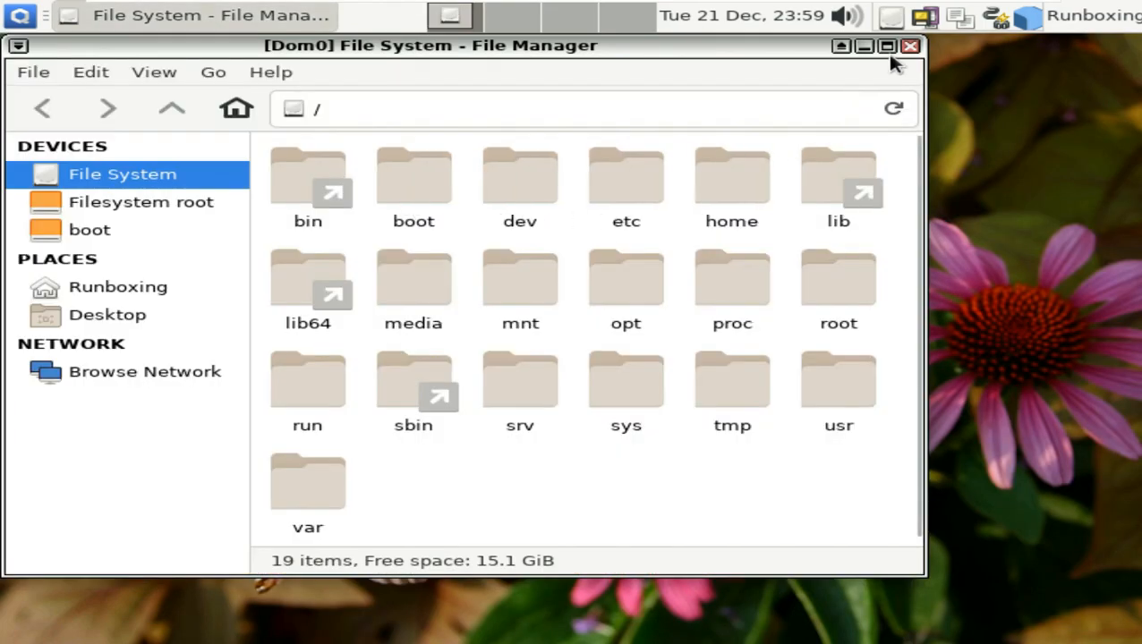
left_click(887, 47)
left_click(265, 72)
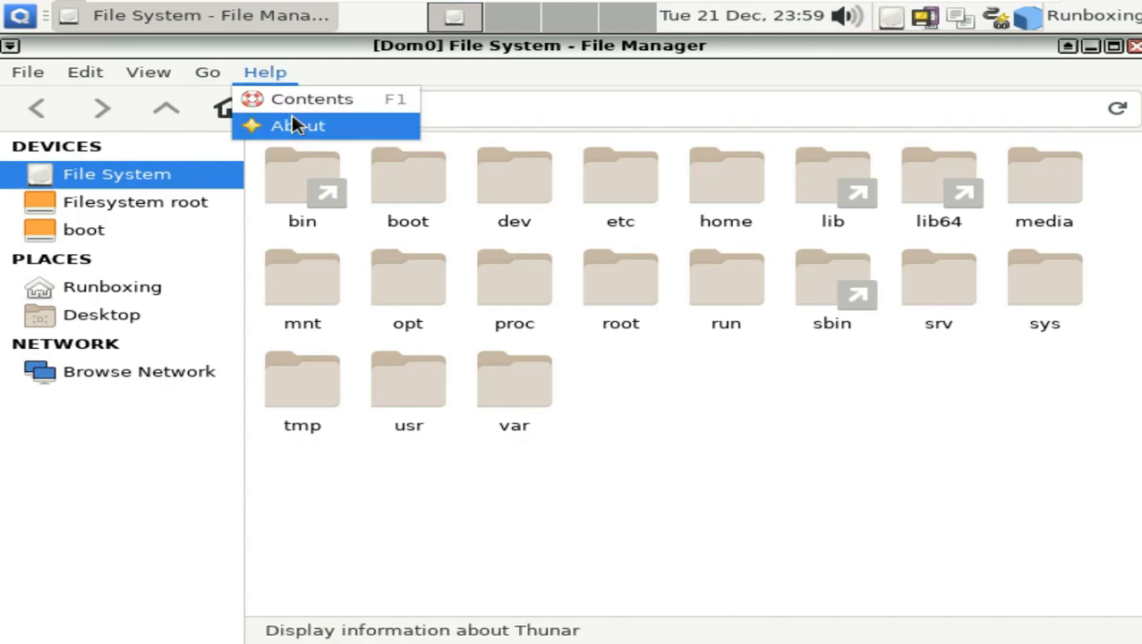
left_click(292, 124)
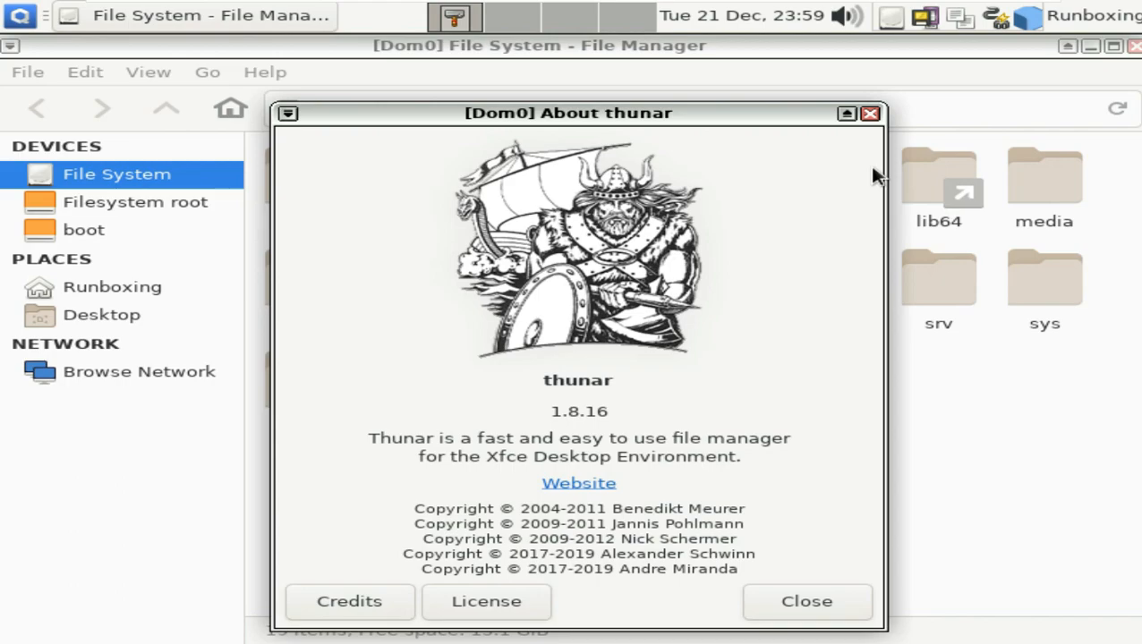
left_click(870, 113)
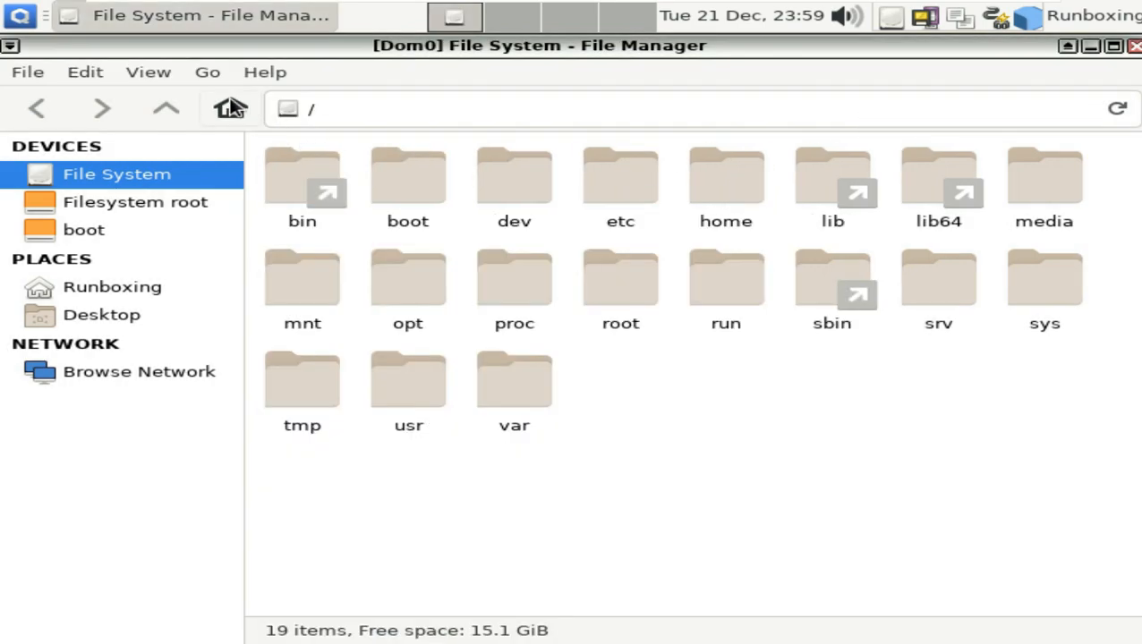
left_click(190, 74)
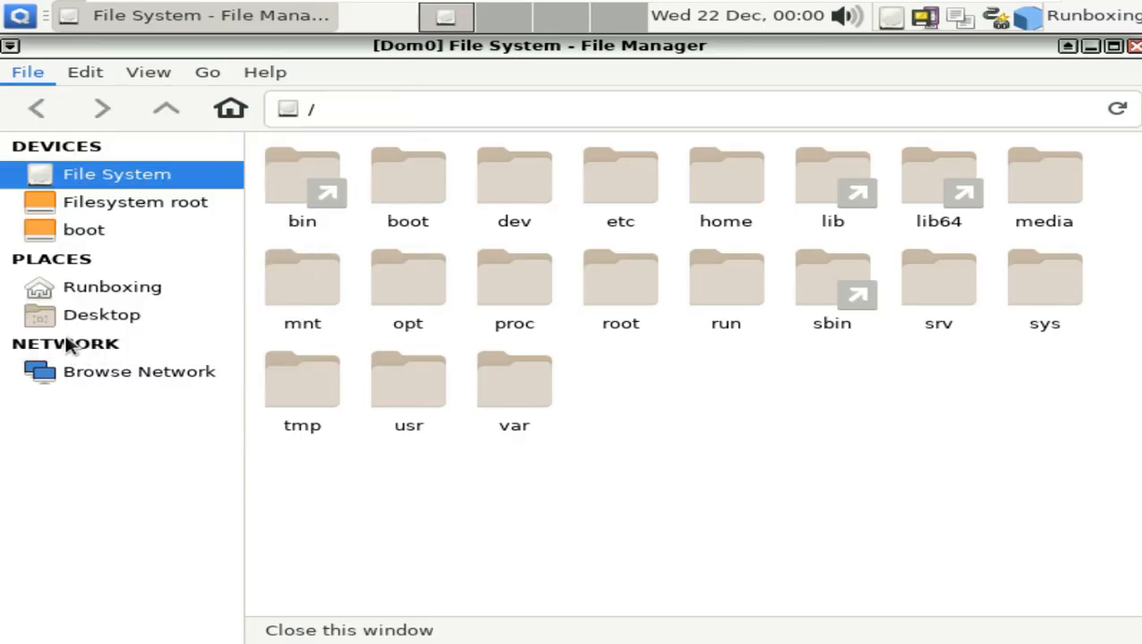
left_click(66, 340)
- Launch Task Manager maximized, view its About box with 170 processes listed, then close it
left_click(20, 15)
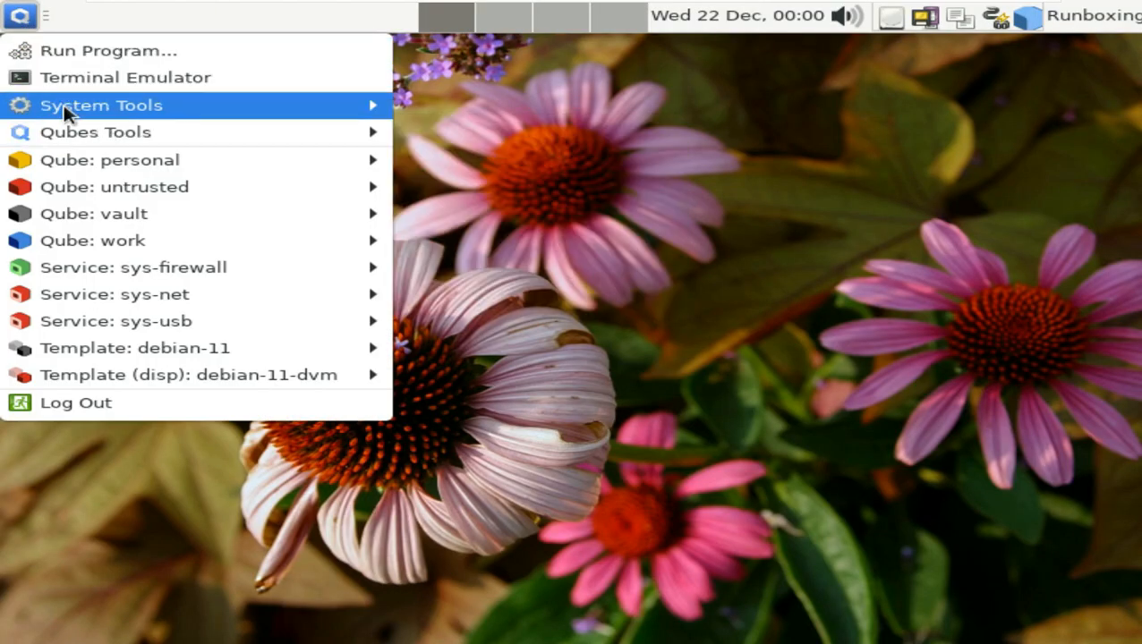
mouse_move(81, 100)
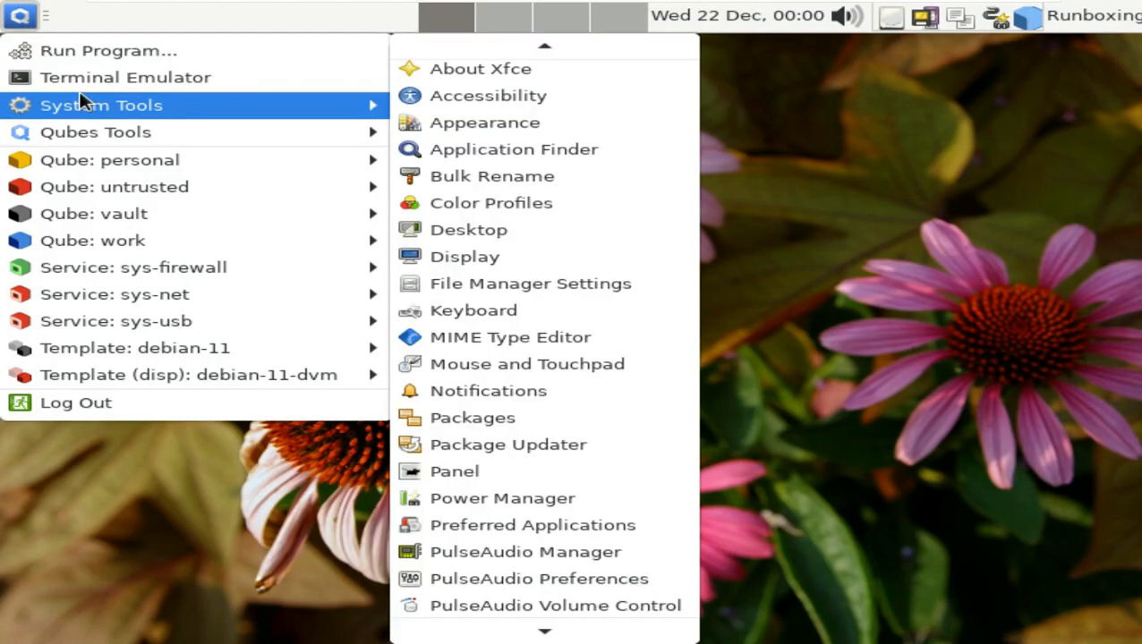
scroll(582, 205, "down", 1)
scroll(581, 213, "down", 5)
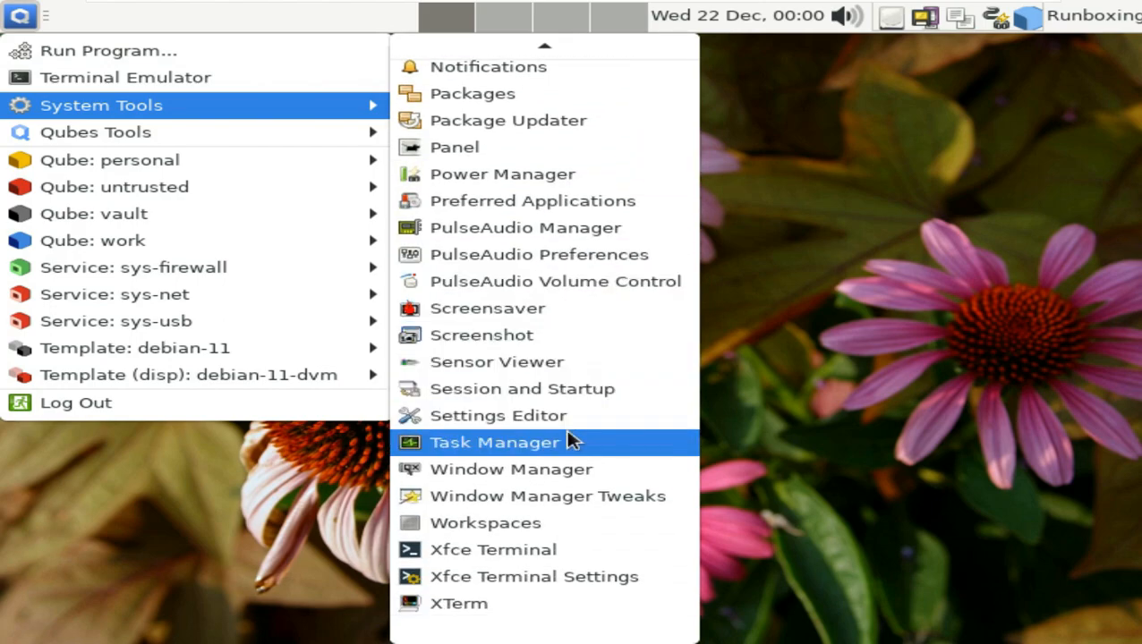
left_click(565, 442)
double_click(673, 44)
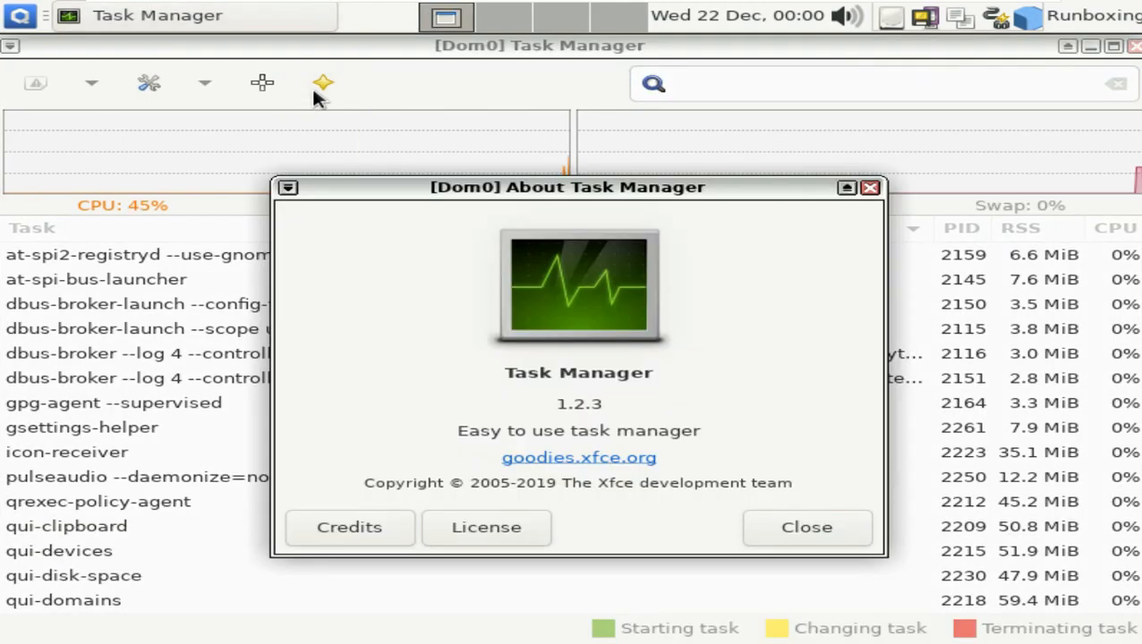
left_click(323, 82)
left_click(846, 528)
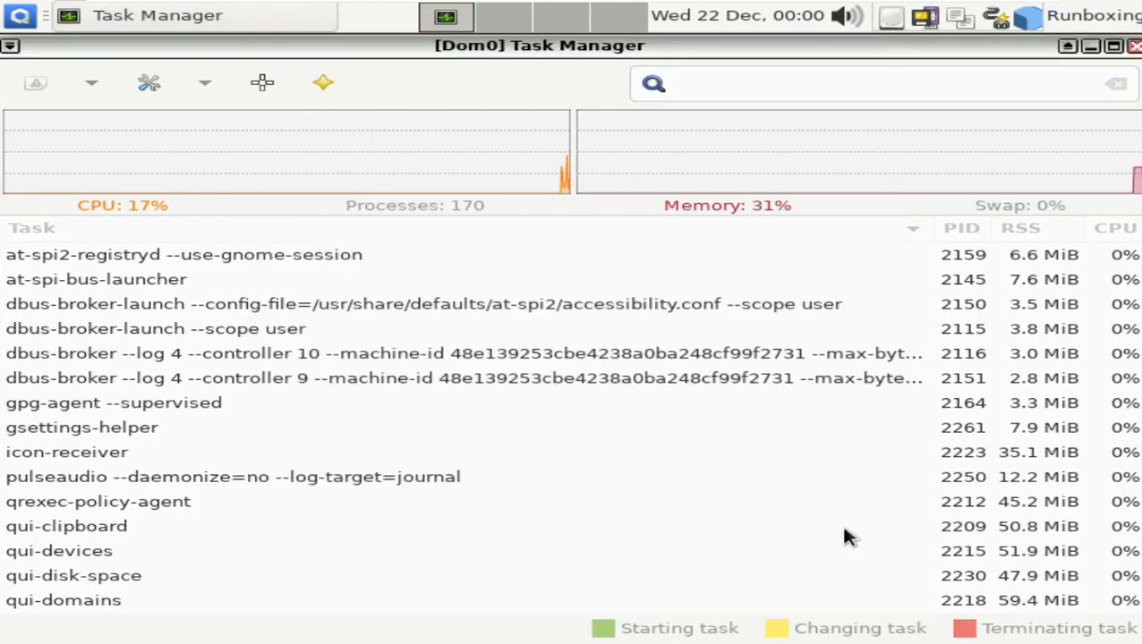
left_click(1131, 45)
- Browse the application menu's System Tools and qube entries, stopping on Template: debian-11
left_click(18, 25)
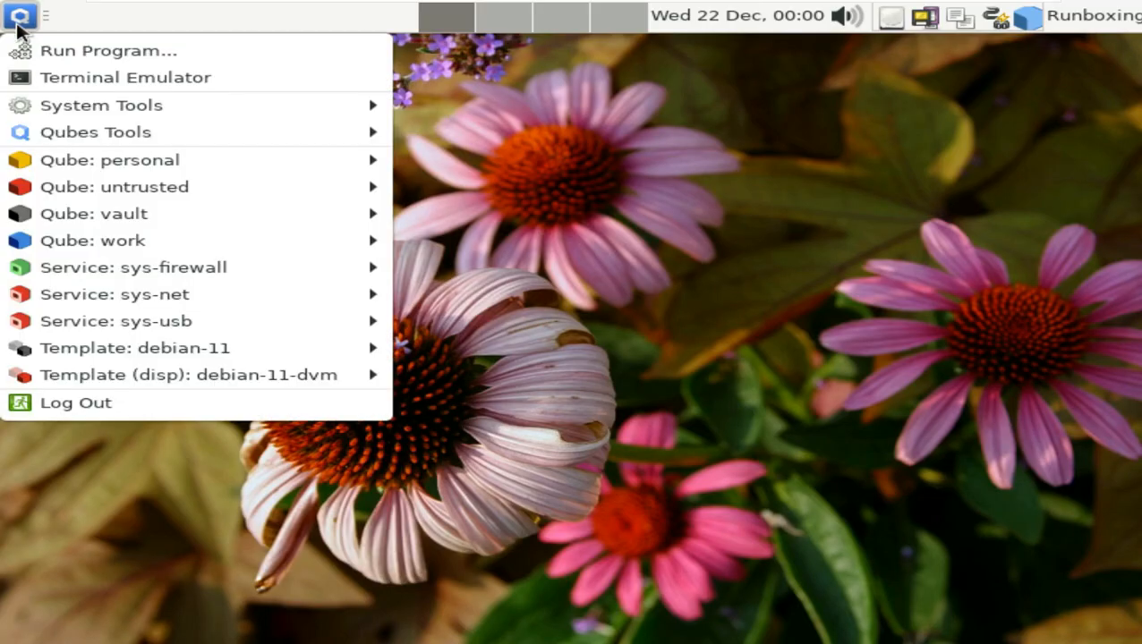
mouse_move(123, 105)
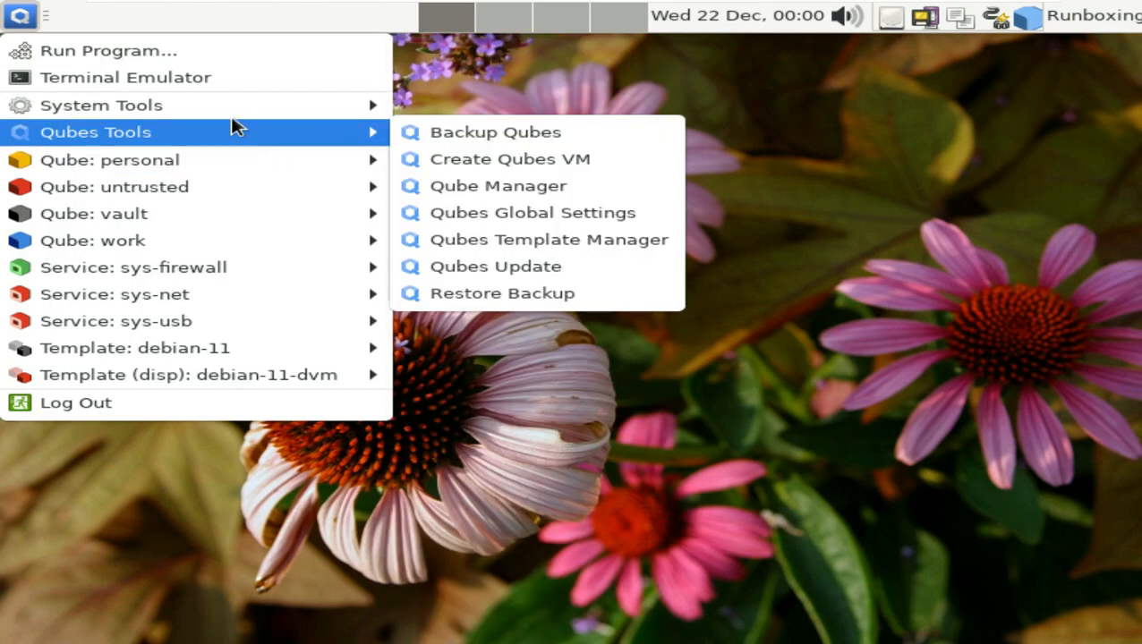
scroll(547, 188, "up", 2)
scroll(537, 223, "down", 2)
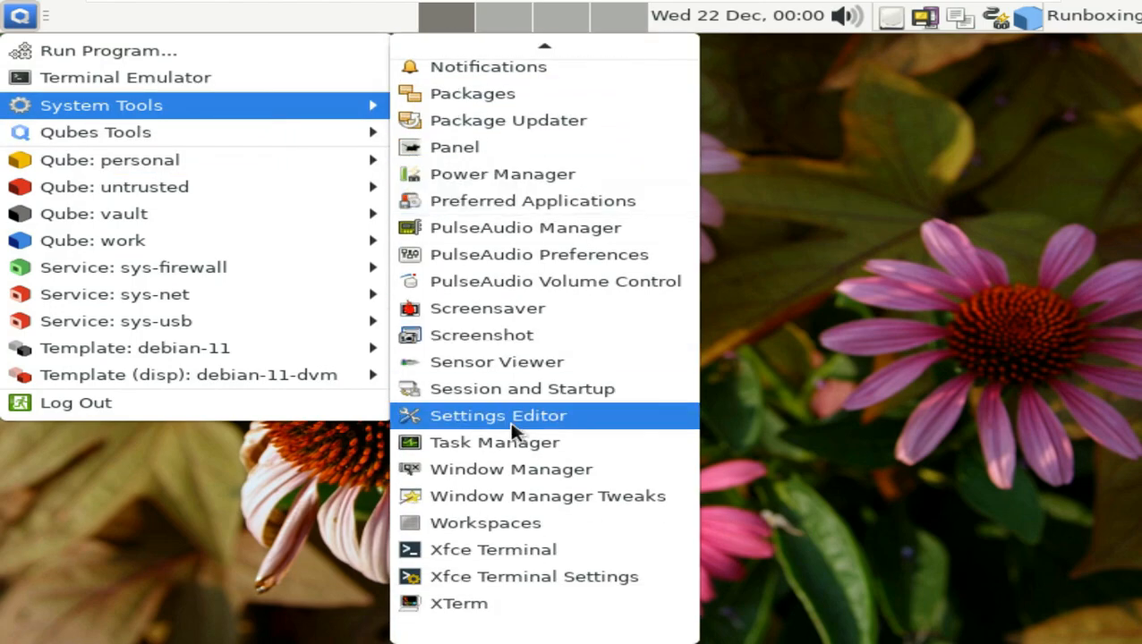
scroll(494, 416, "up", 2)
scroll(494, 416, "up", 6)
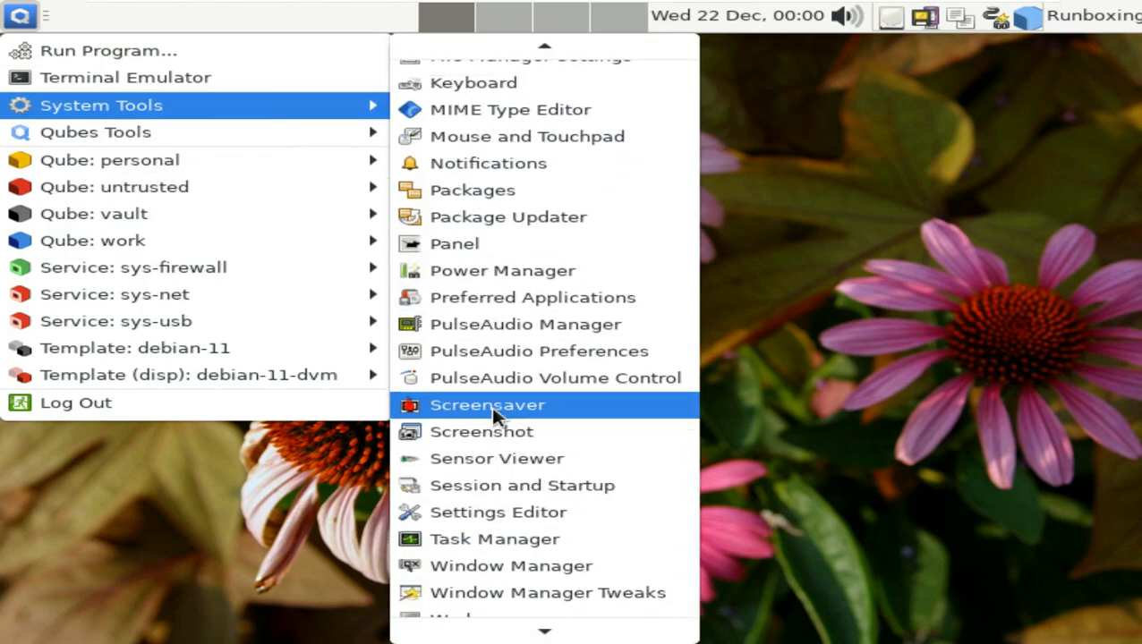
scroll(497, 416, "up", 2)
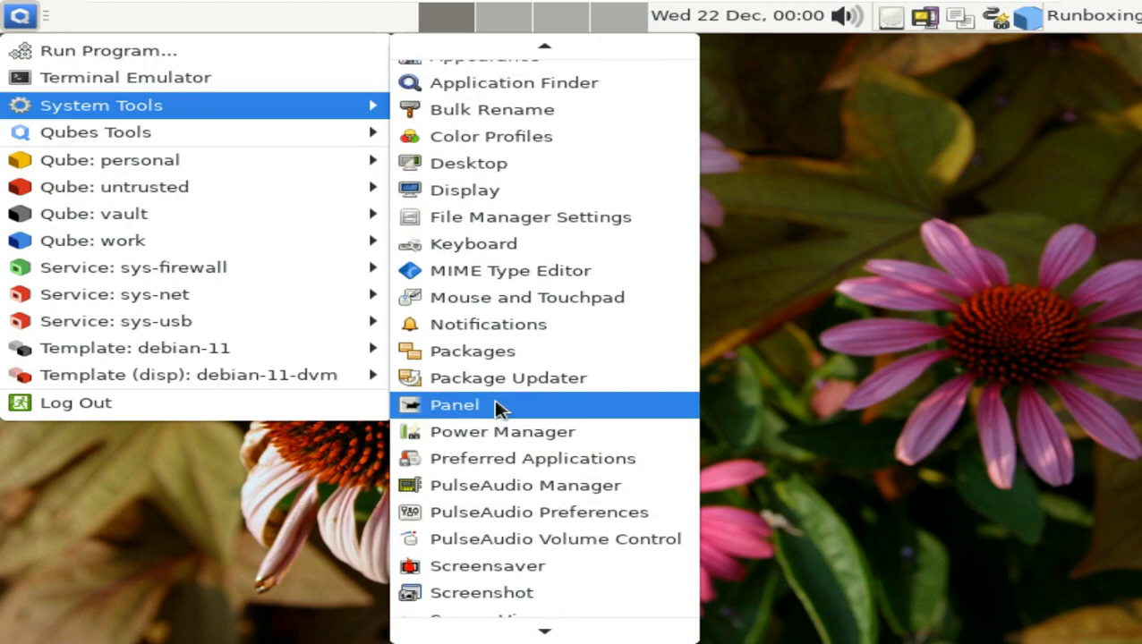
mouse_move(334, 147)
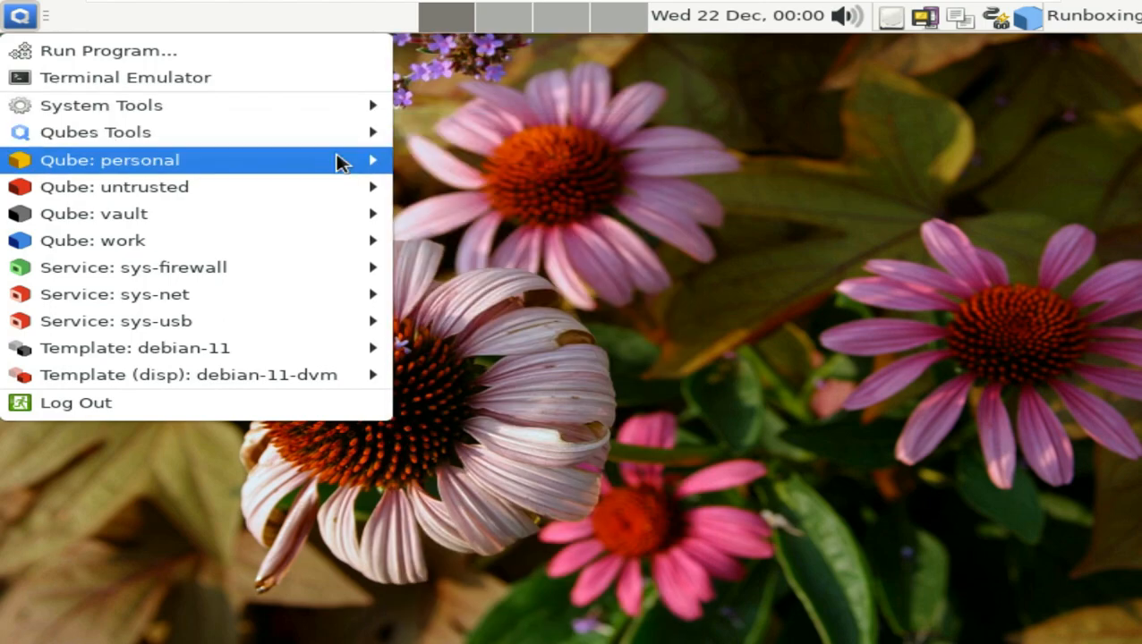
mouse_move(349, 244)
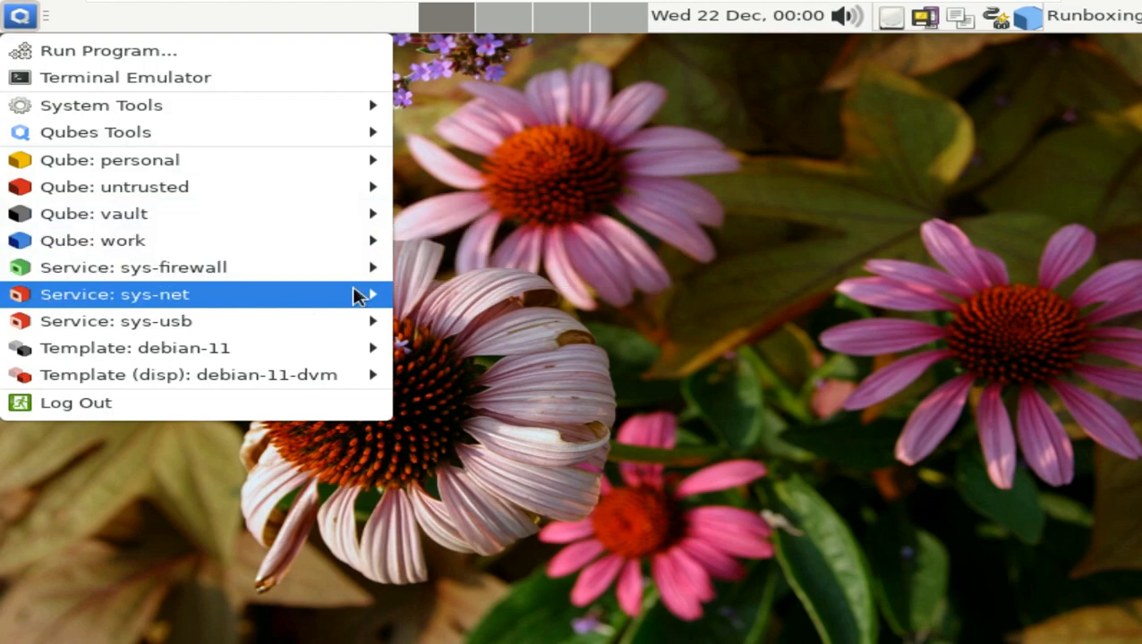
mouse_move(356, 322)
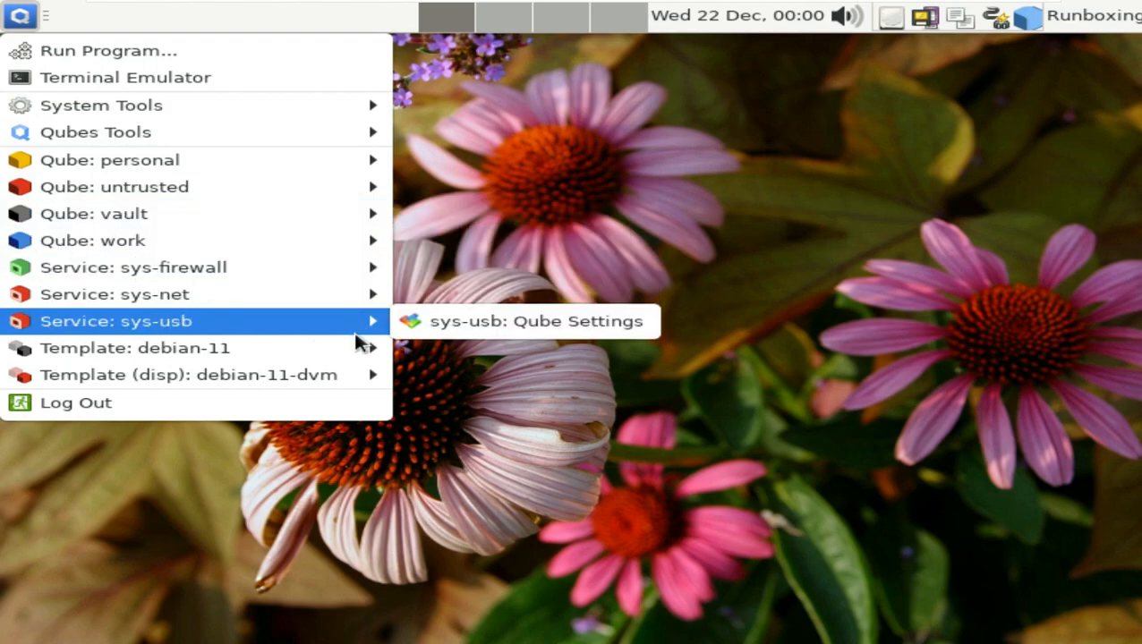
- Open the debian-11-dvm qube's Qube Settings window
mouse_move(353, 356)
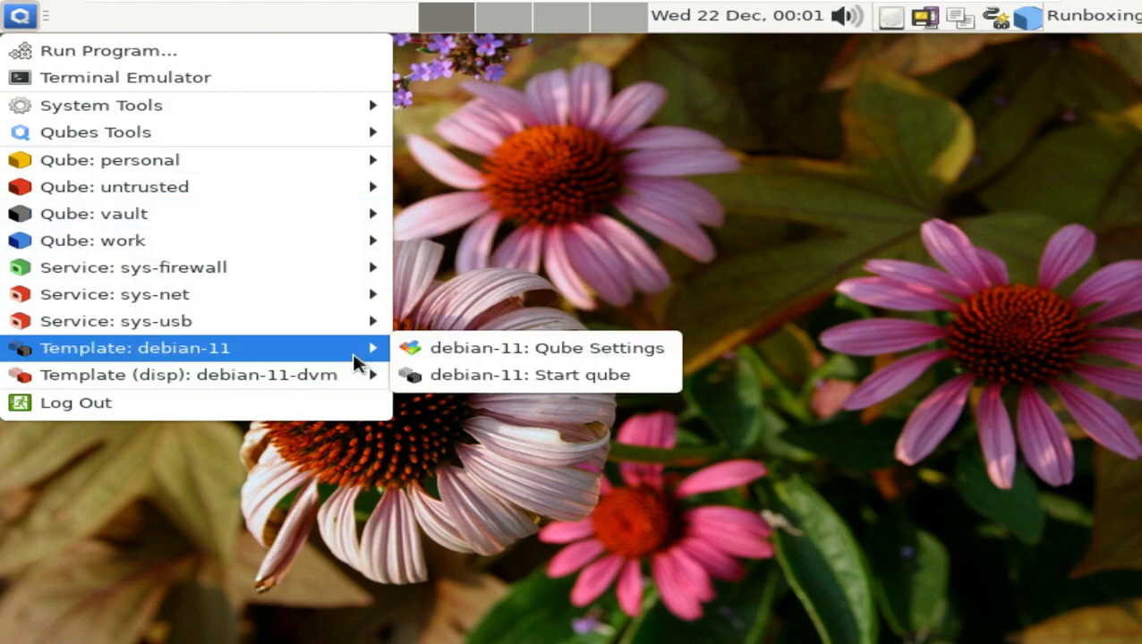
mouse_move(363, 375)
left_click(433, 386)
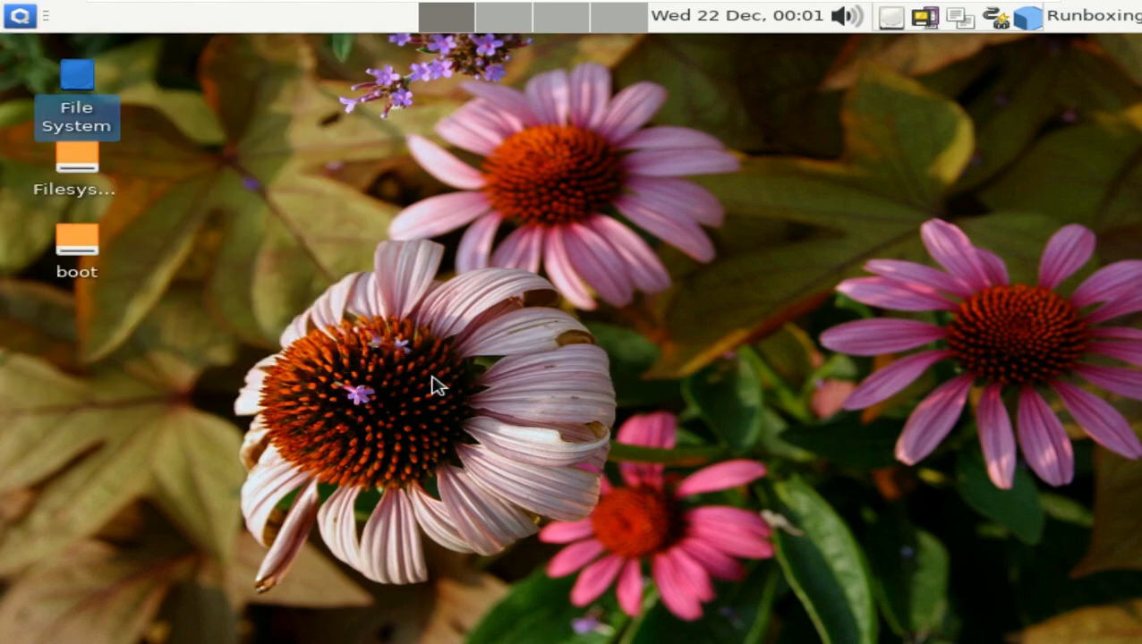
right_click(442, 230)
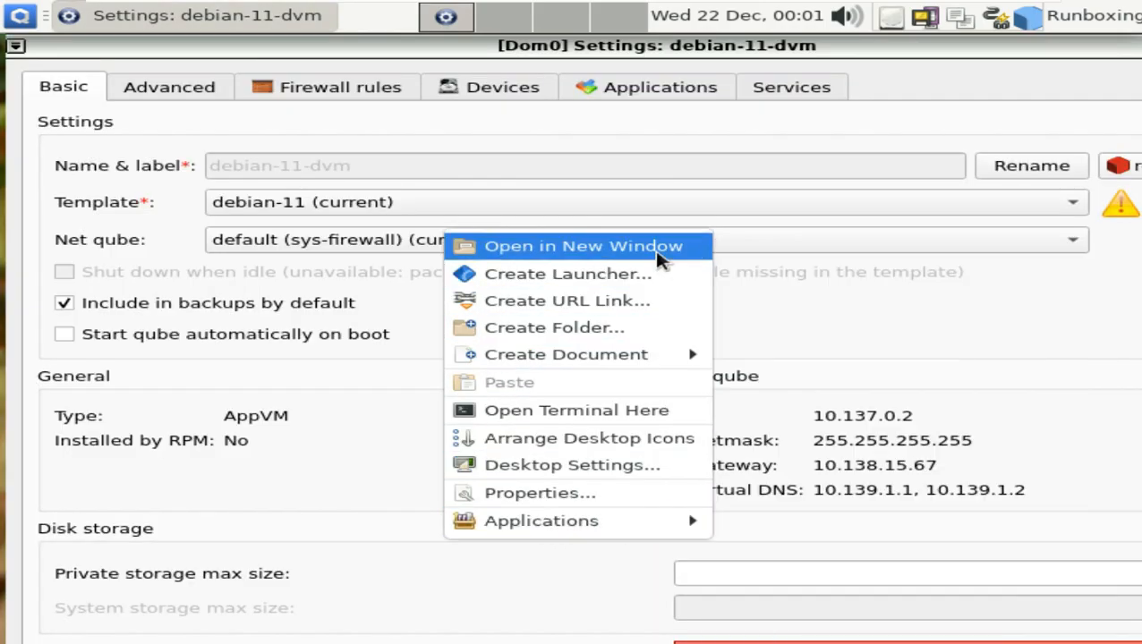
left_click(337, 407)
- Review the Advanced, Firewall, Devices, Applications and Services sections, then close the settings window
left_click(215, 86)
left_click(327, 90)
left_click(474, 90)
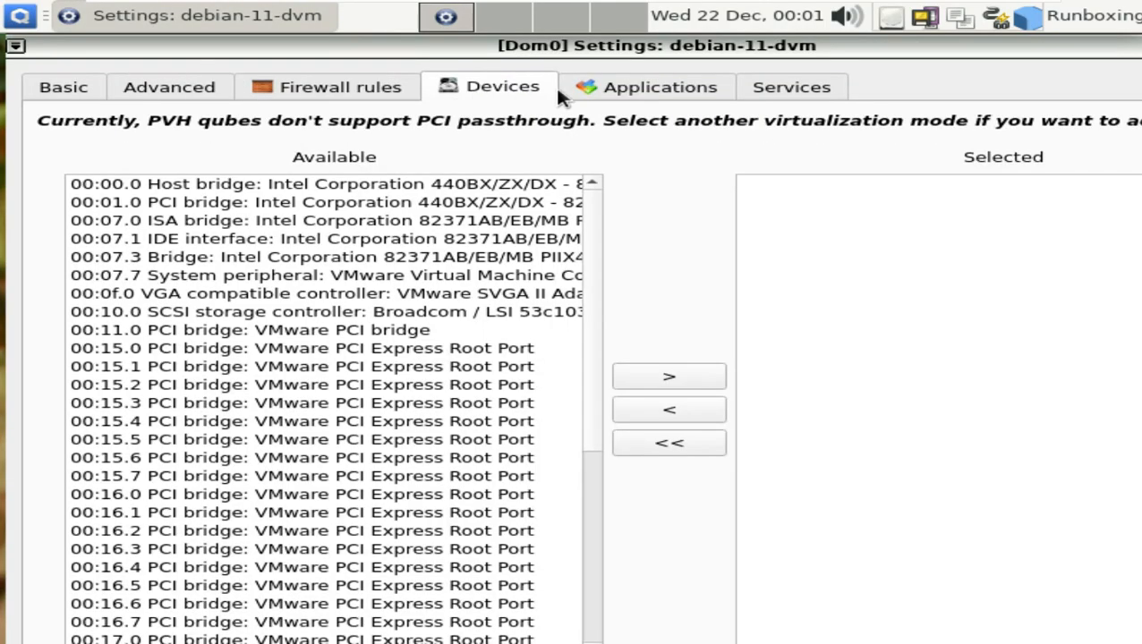
left_click(651, 91)
left_click(746, 89)
right_click(308, 58)
left_click(475, 409)
left_click(19, 15)
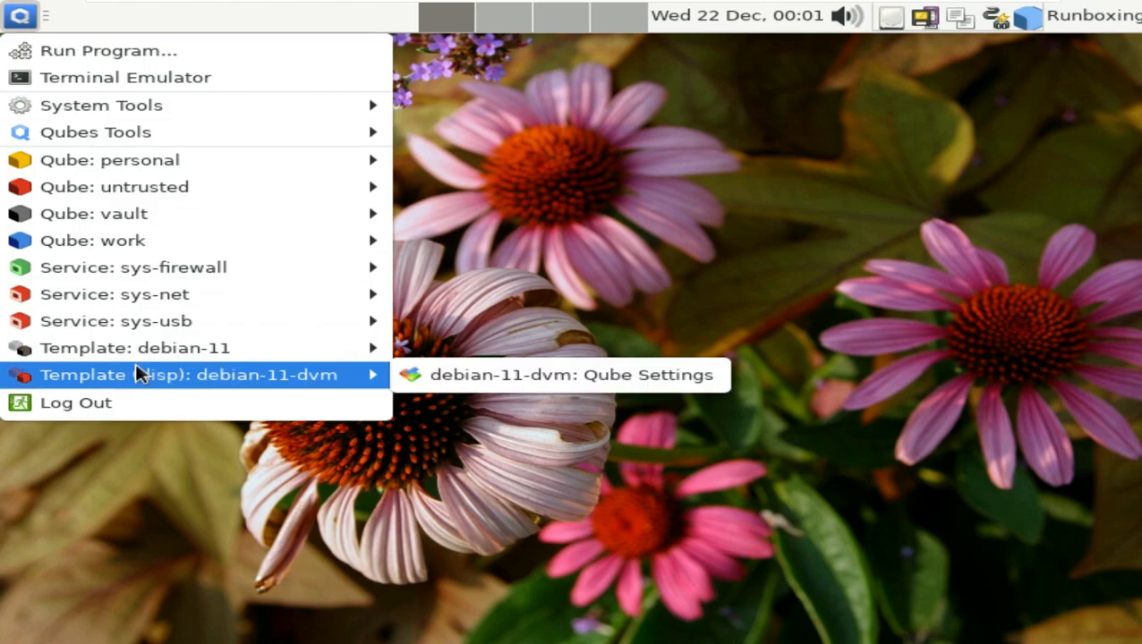
- Look through Qube: personal, Qubes Tools and the full scrolled System Tools submenu
mouse_move(139, 357)
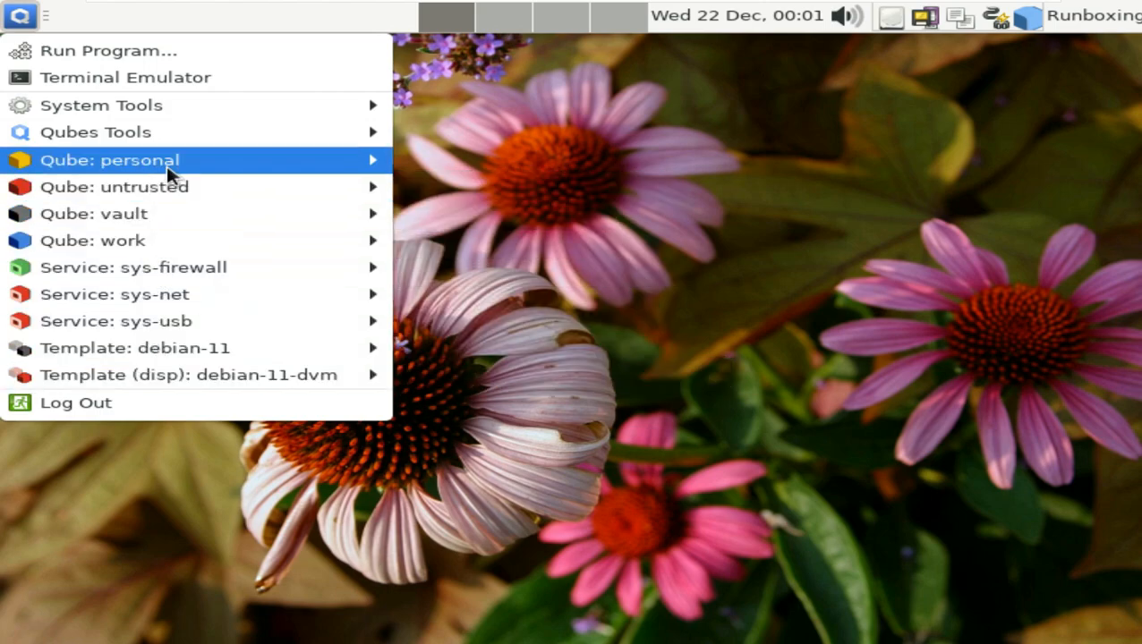
mouse_move(169, 170)
mouse_move(175, 142)
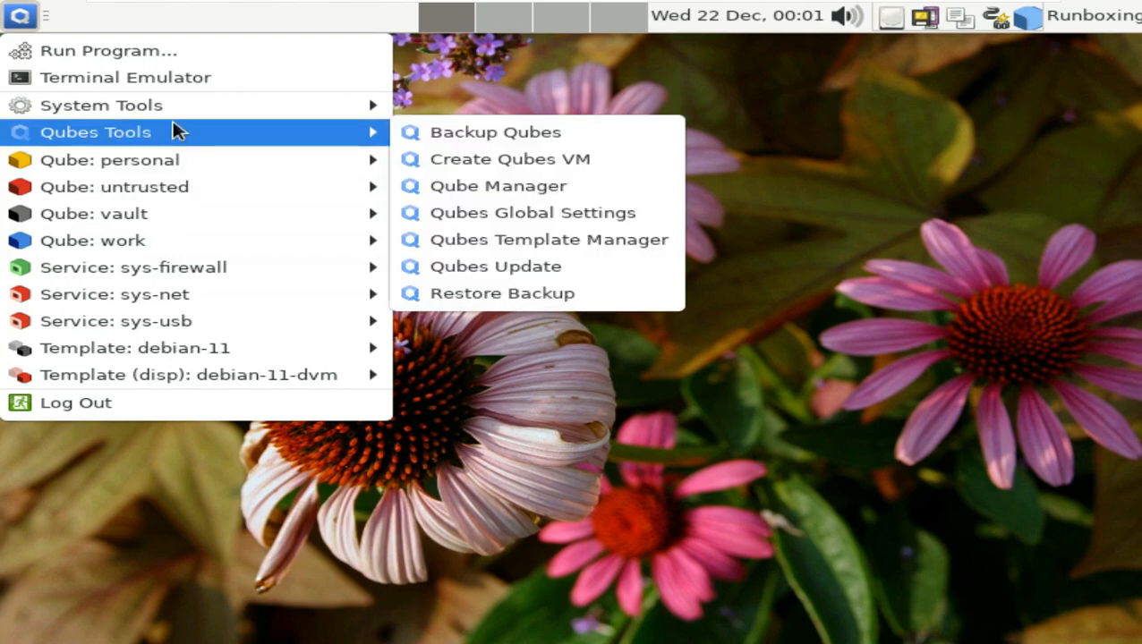
mouse_move(174, 105)
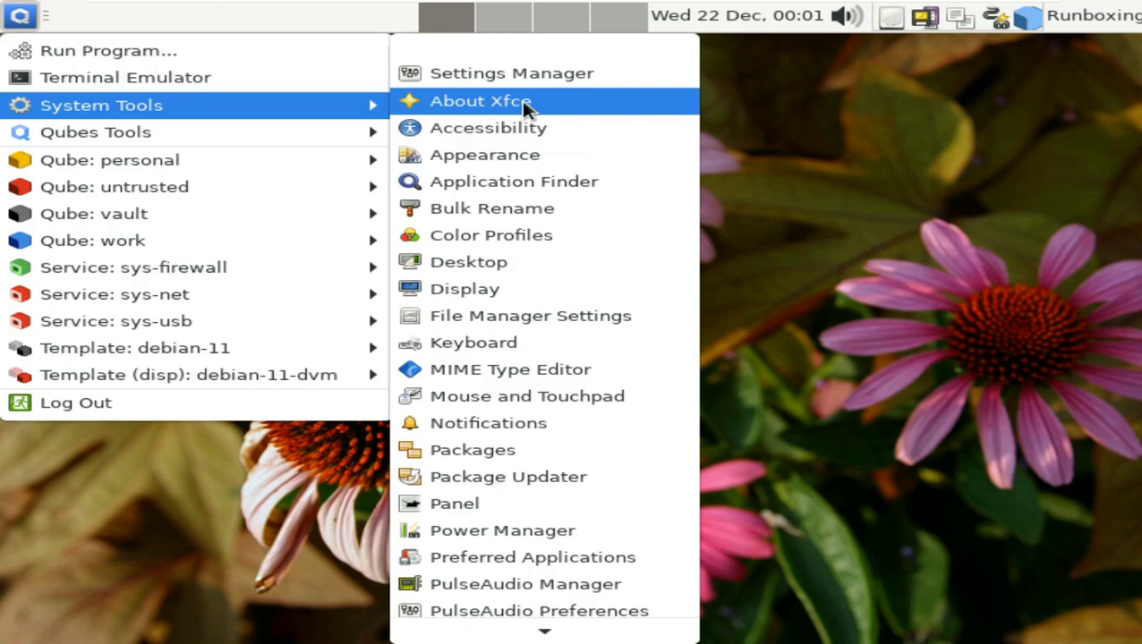
scroll(526, 108, "down", 5)
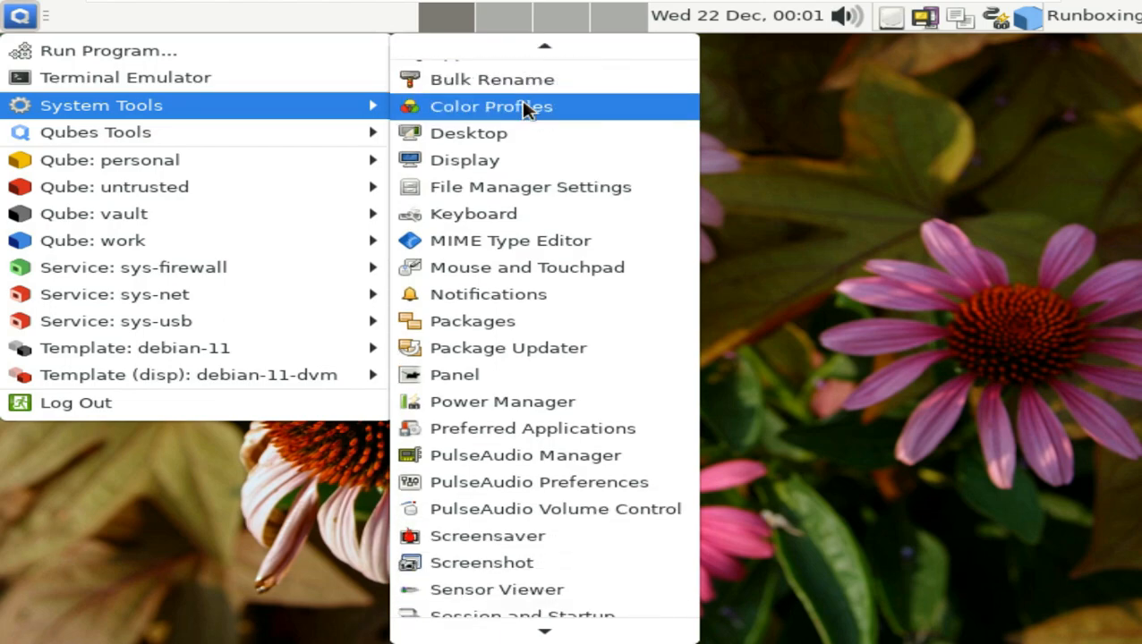
scroll(505, 176, "down", 2)
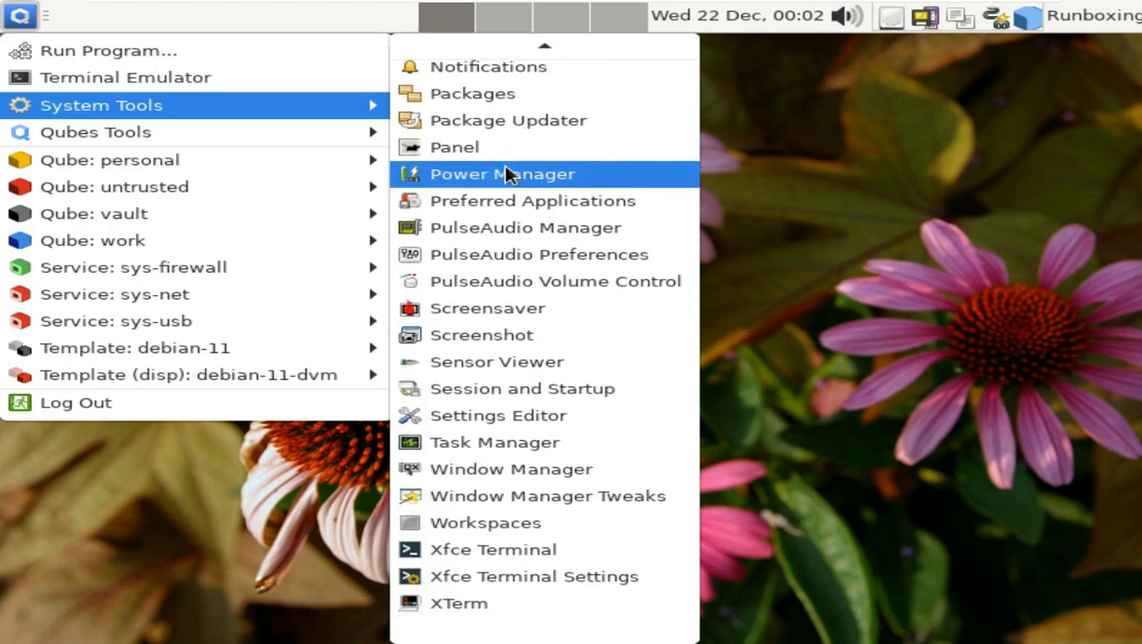
scroll(505, 176, "up", 6)
scroll(515, 161, "up", 1)
- Open Settings Manager maximized, run Qubes Update's check, and close it without updating
left_click(517, 73)
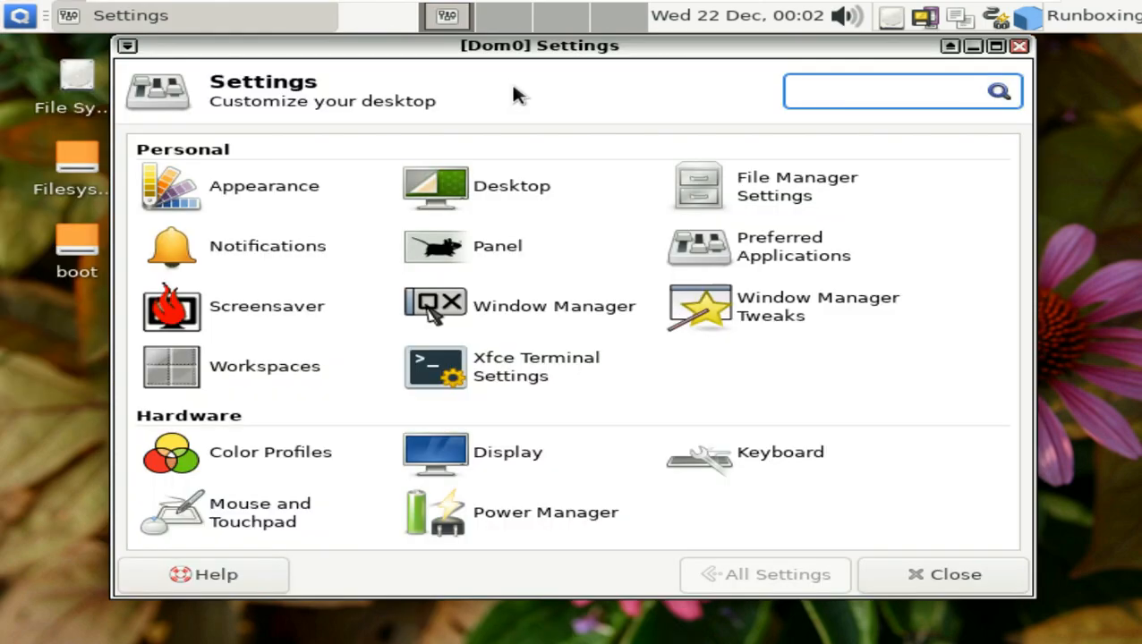
left_click(995, 46)
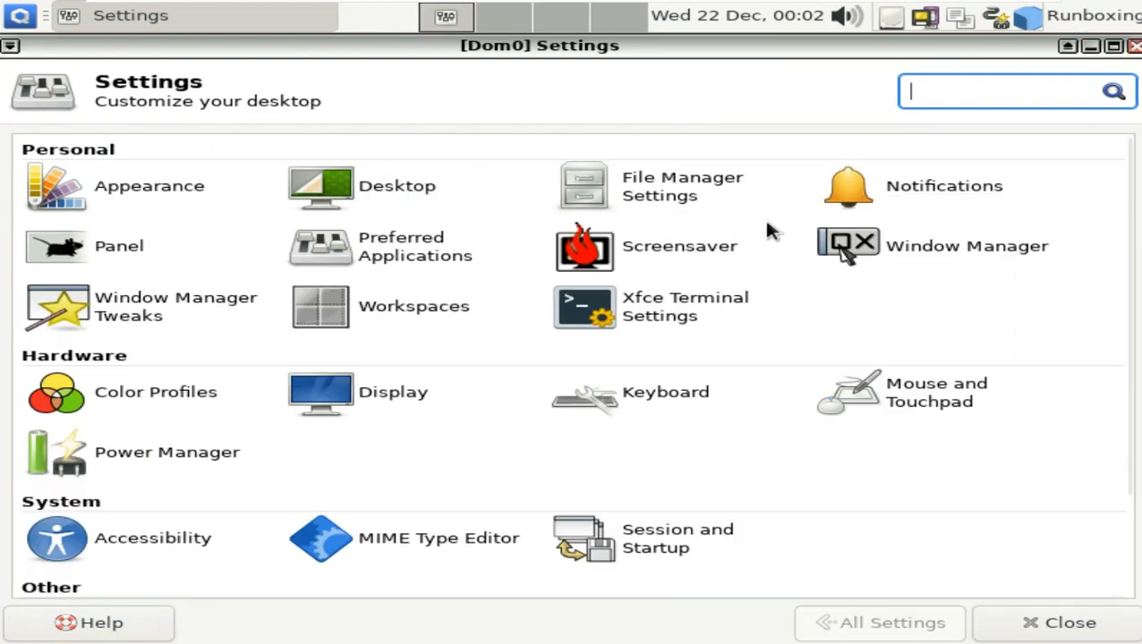
scroll(716, 286, "down", 3)
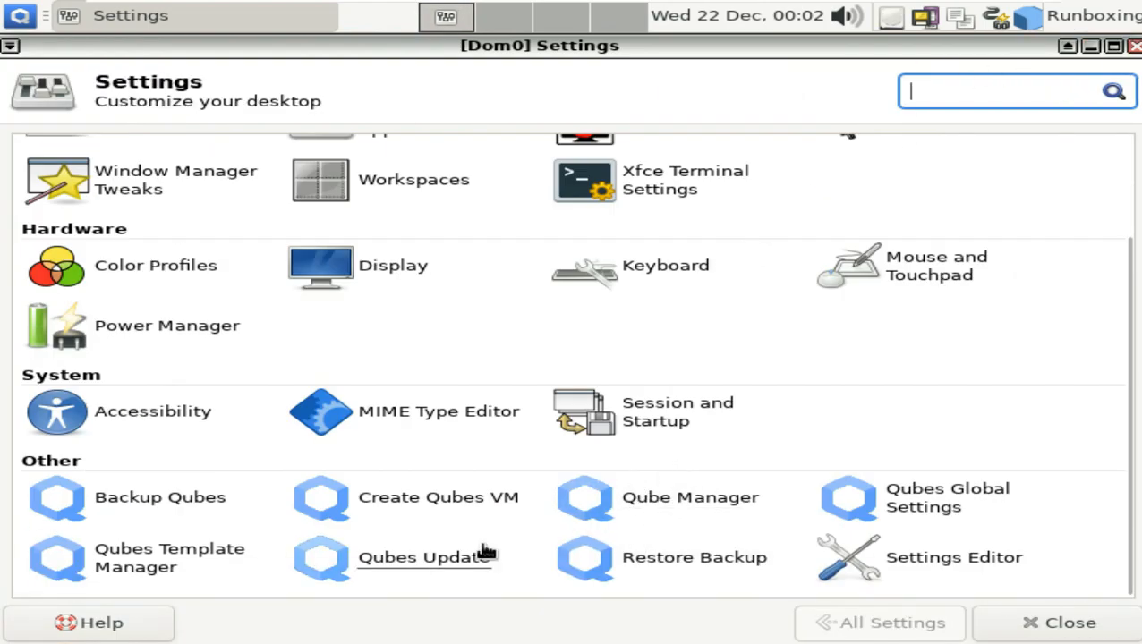
left_click(424, 564)
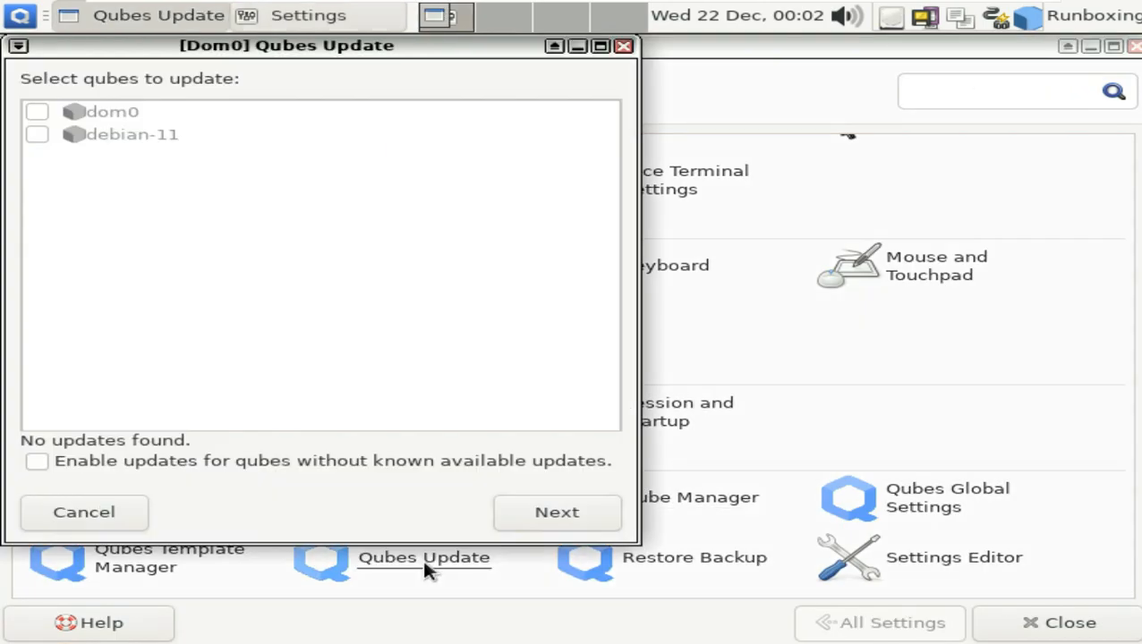
left_click(623, 45)
- Inspect Settings Editor channels from displays through xsettings, then close the editor
left_click(942, 560)
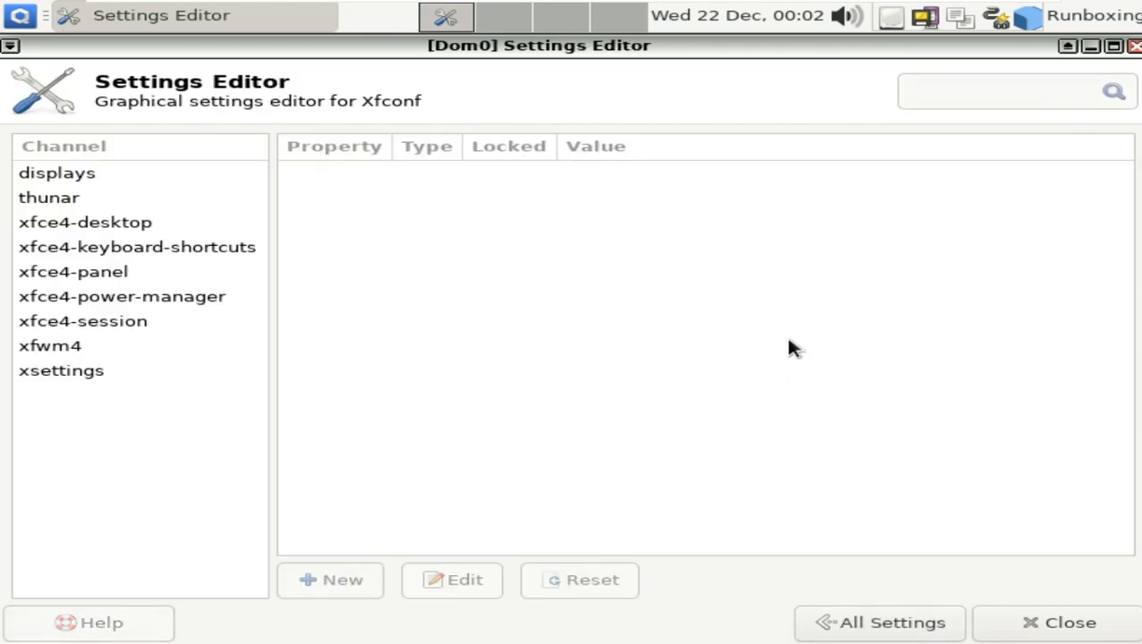
left_click(103, 174)
left_click(69, 224)
left_click(76, 248)
left_click(84, 271)
left_click(98, 296)
left_click(103, 321)
left_click(61, 348)
left_click(64, 370)
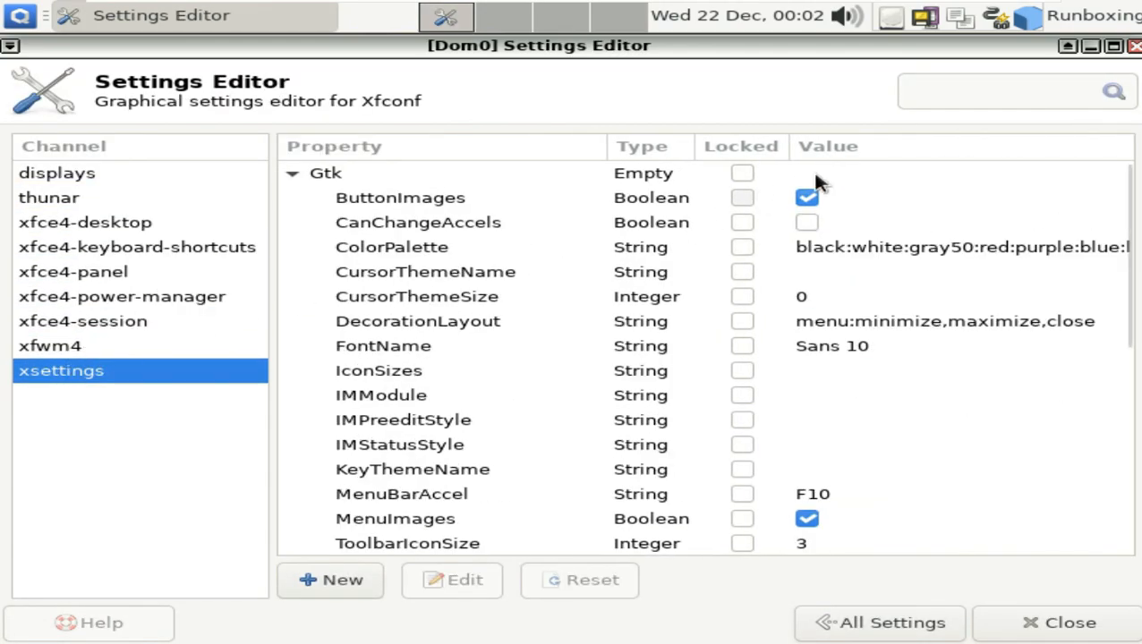
left_click(1133, 47)
right_click(197, 20)
- Check the xfce4-panel version 4.14.4, the volume level and today's calendar
mouse_move(298, 166)
left_click(474, 266)
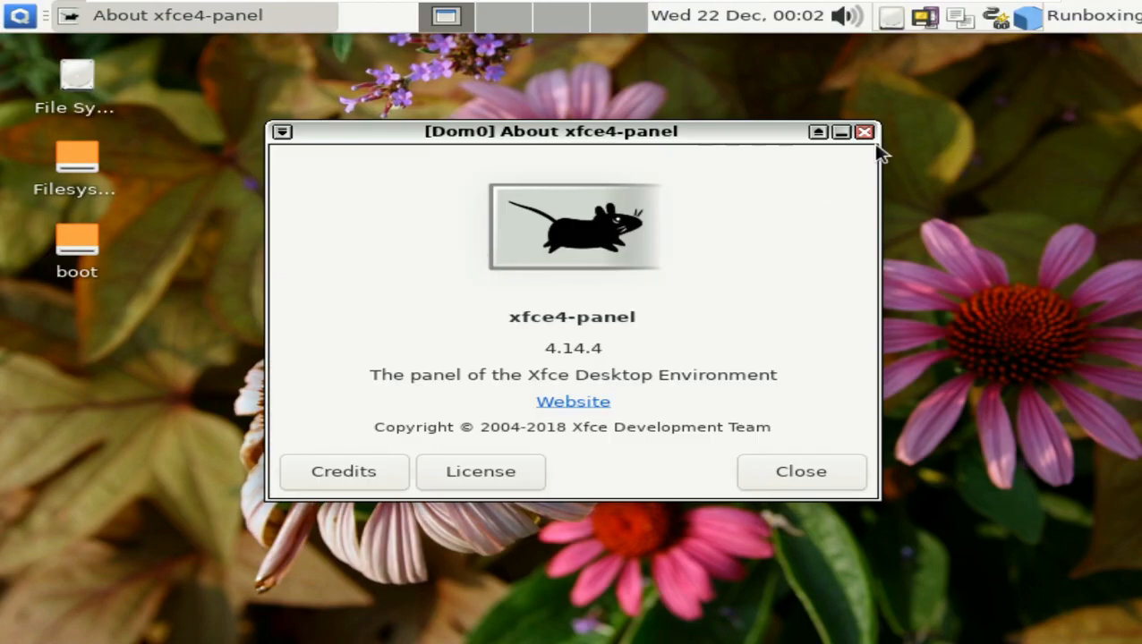
left_click(864, 133)
left_click(847, 19)
left_click(757, 25)
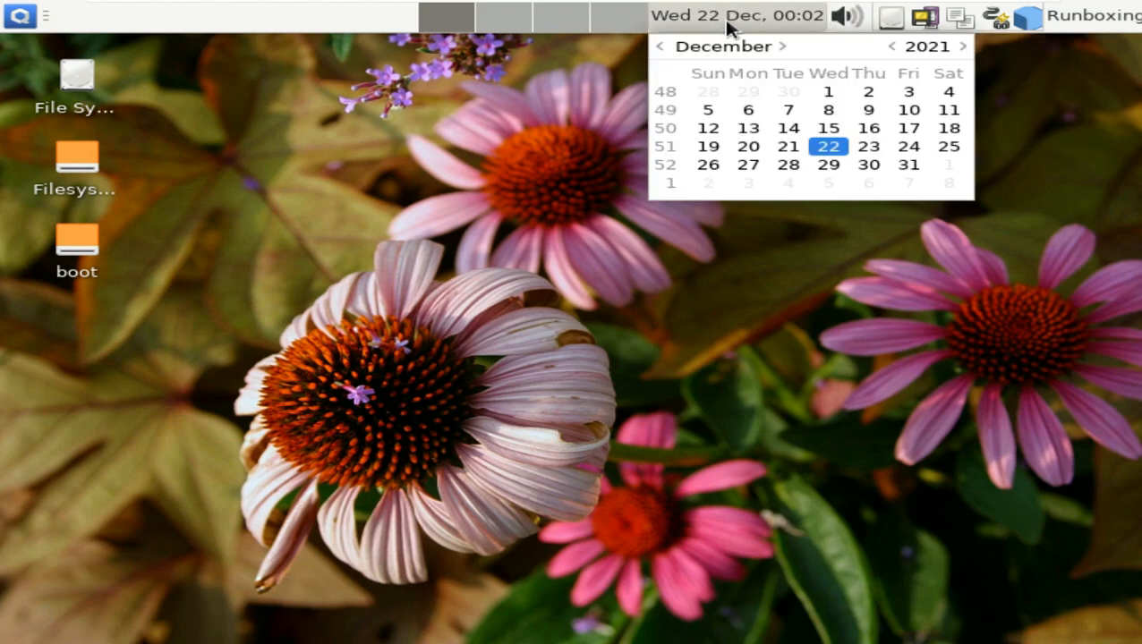
left_click(802, 23)
- Lock the screen and unlock it with the account password
left_click(1109, 16)
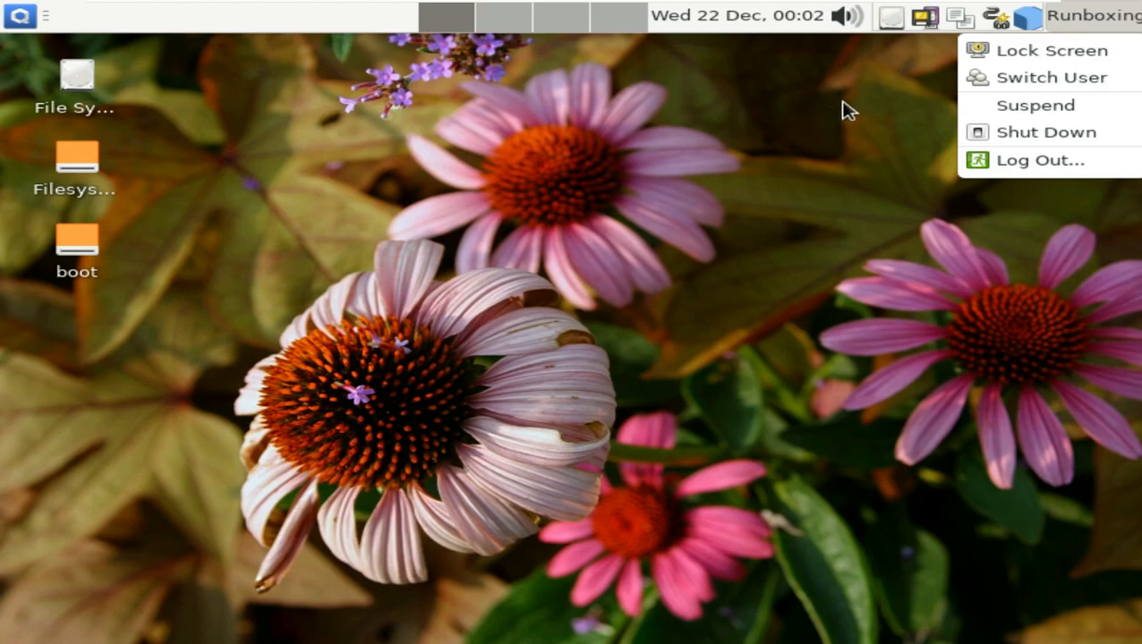
left_click(977, 46)
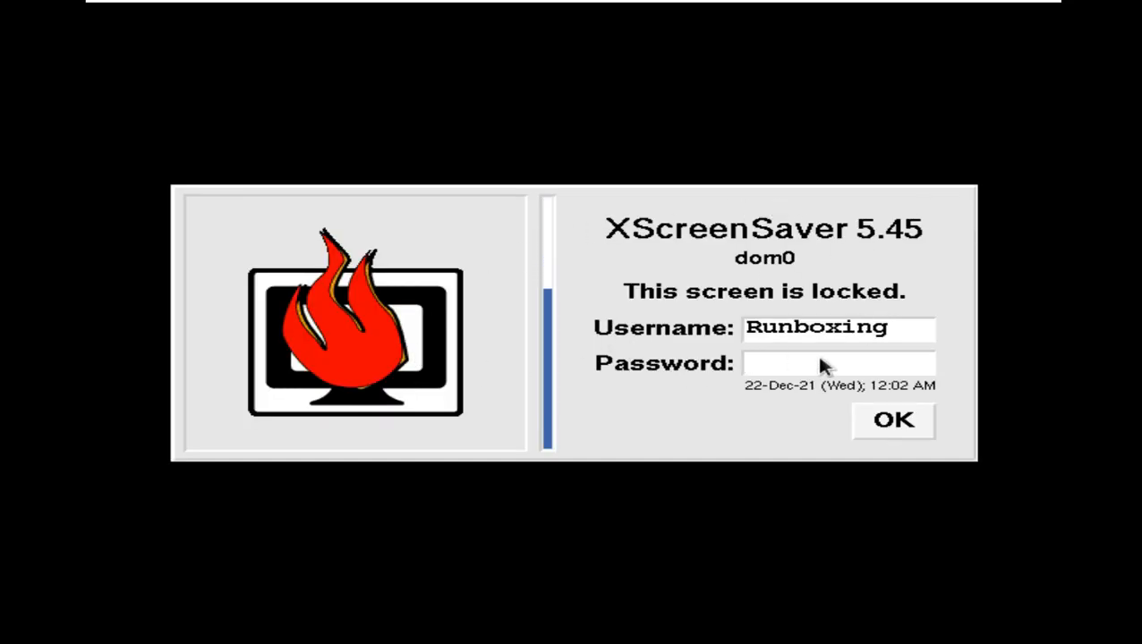
type("*****")
key("Return")
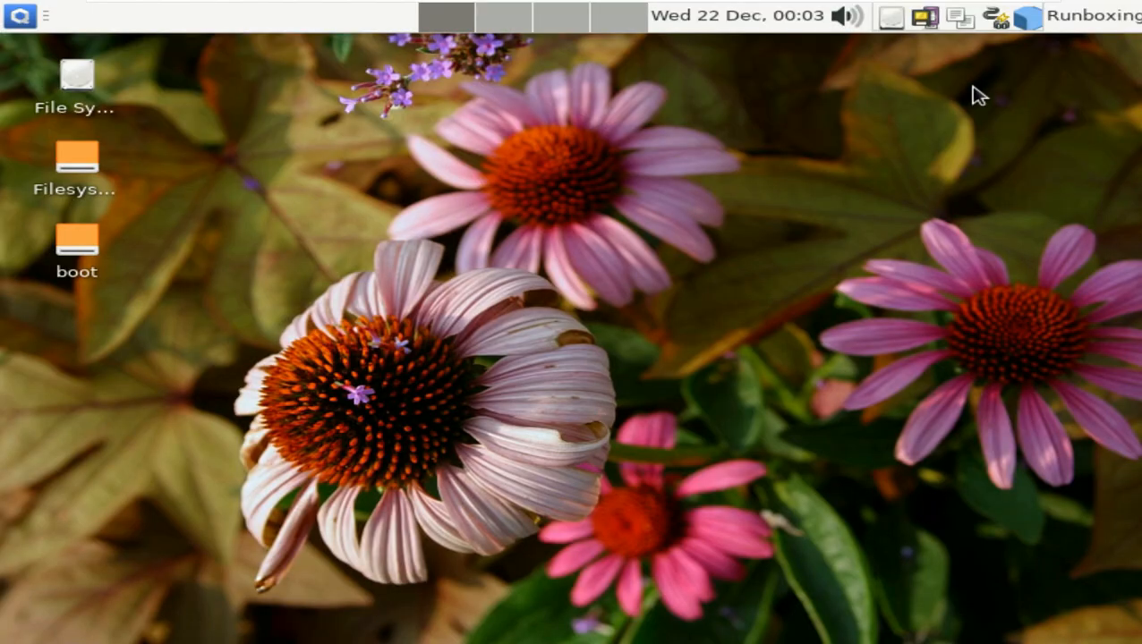
- Log out of the desktop session and confirm
left_click(1065, 18)
left_click(1055, 131)
left_click(764, 376)
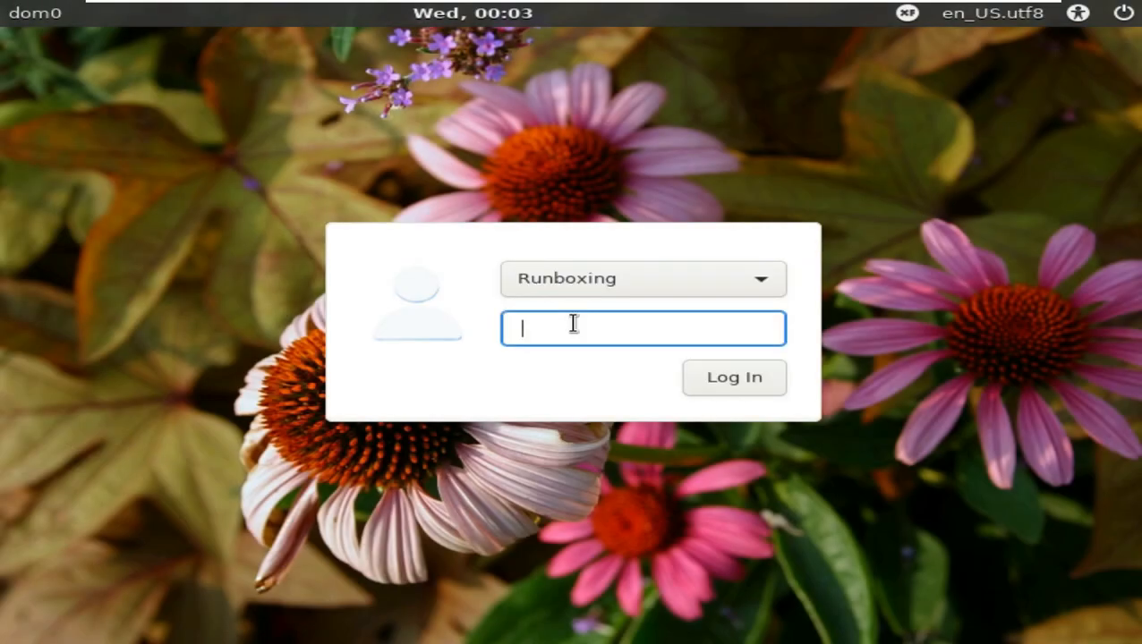